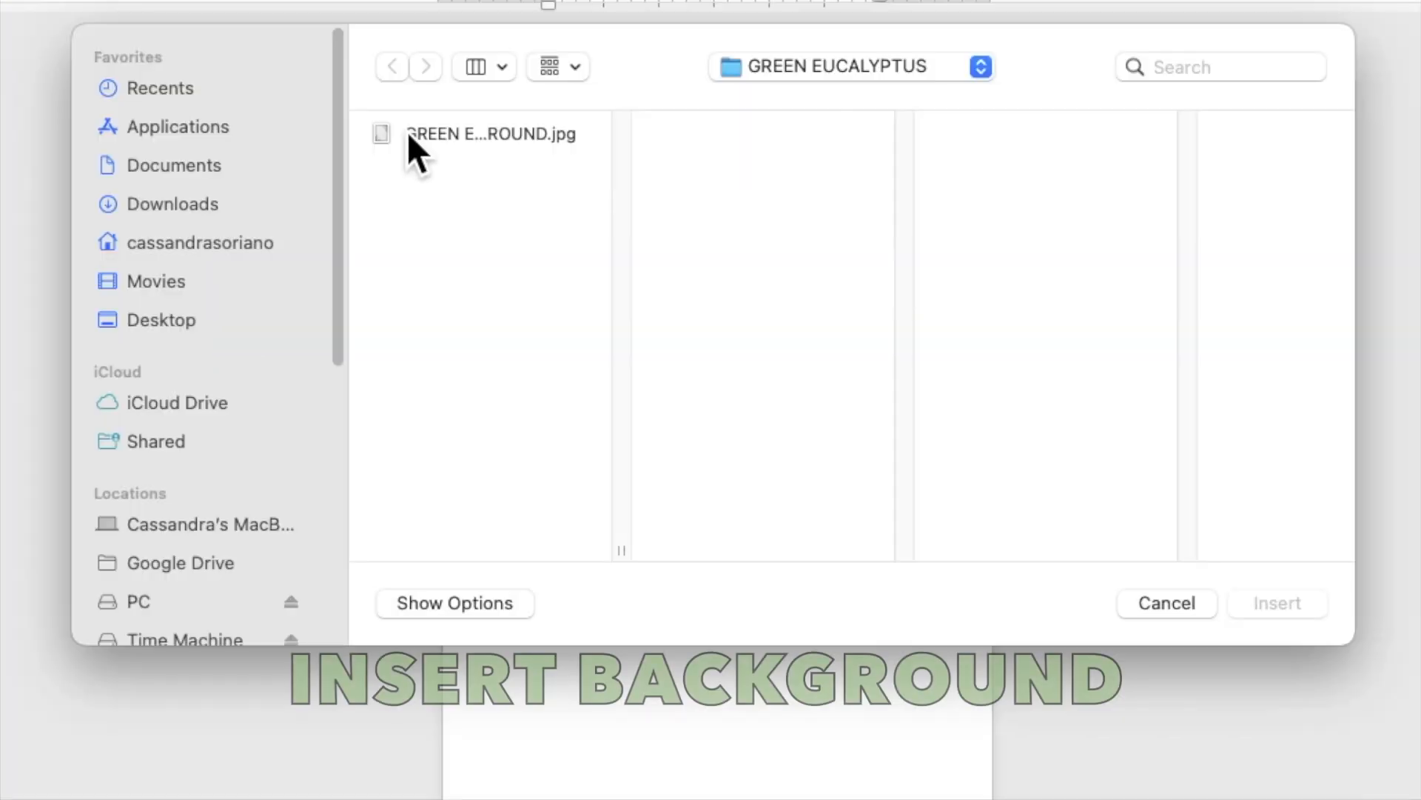
Insert GREEN EUCALYPTUS BACKGROUND.jpg onto the page
click(466, 225)
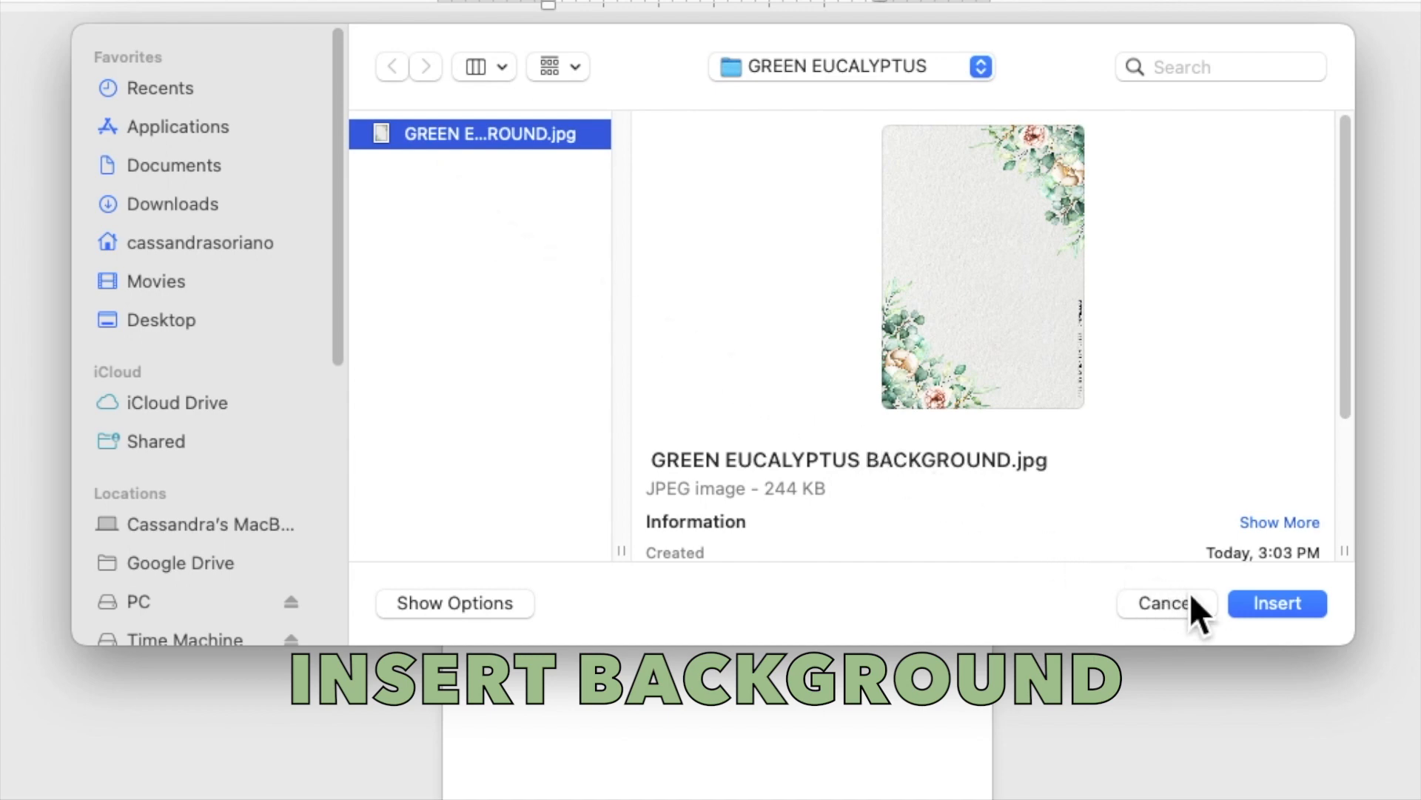
click(1247, 605)
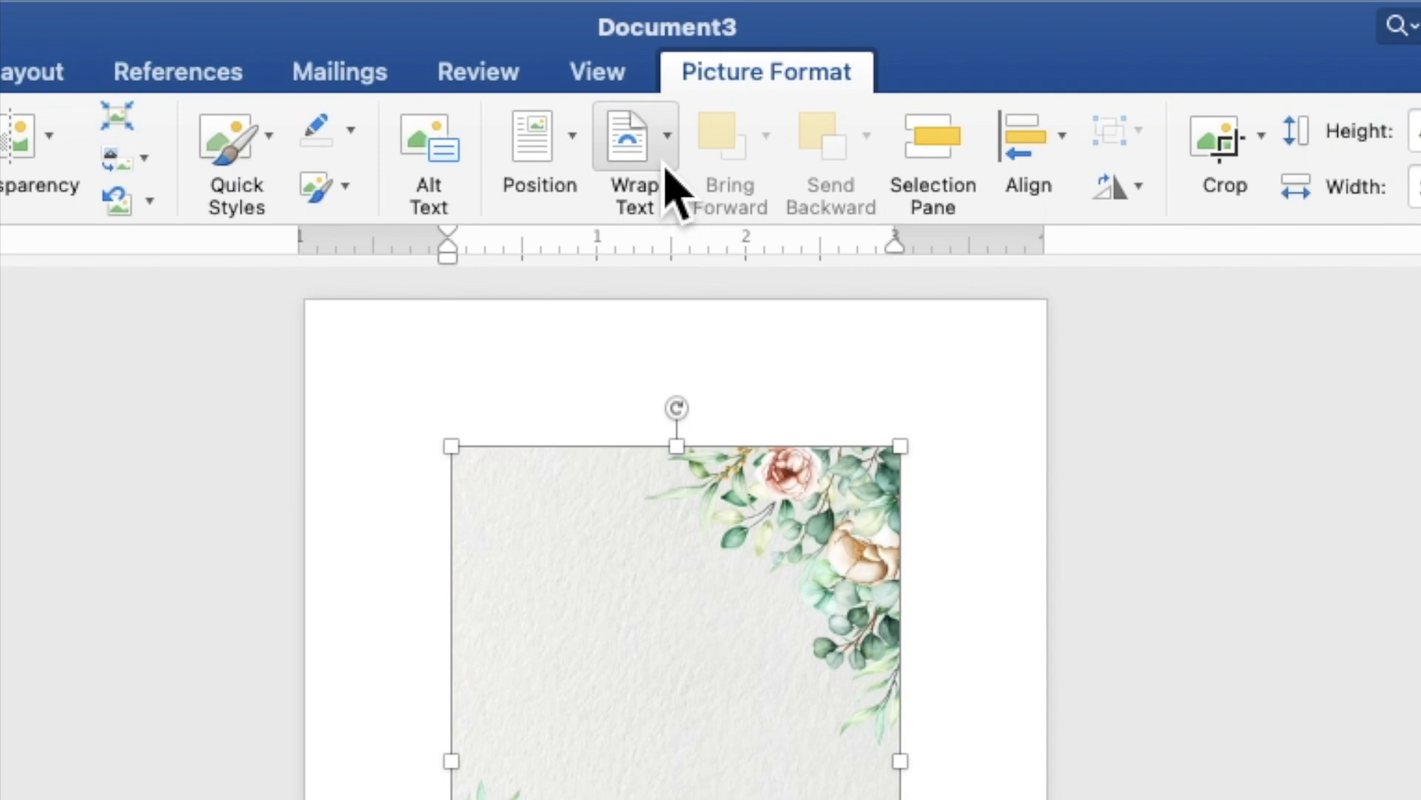
Set the picture's wrapping to Behind Text and move it to the page's top-left corner
click(709, 71)
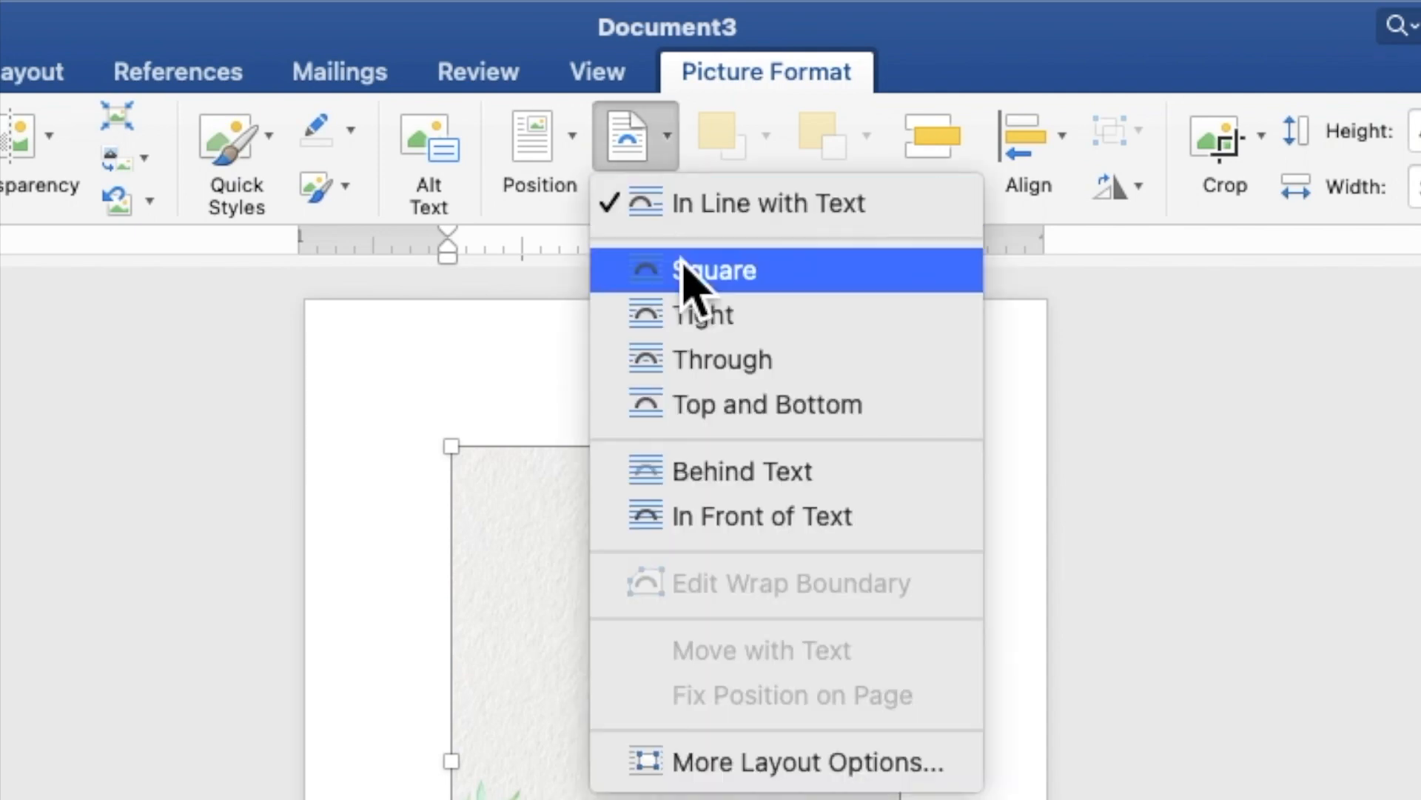
click(722, 477)
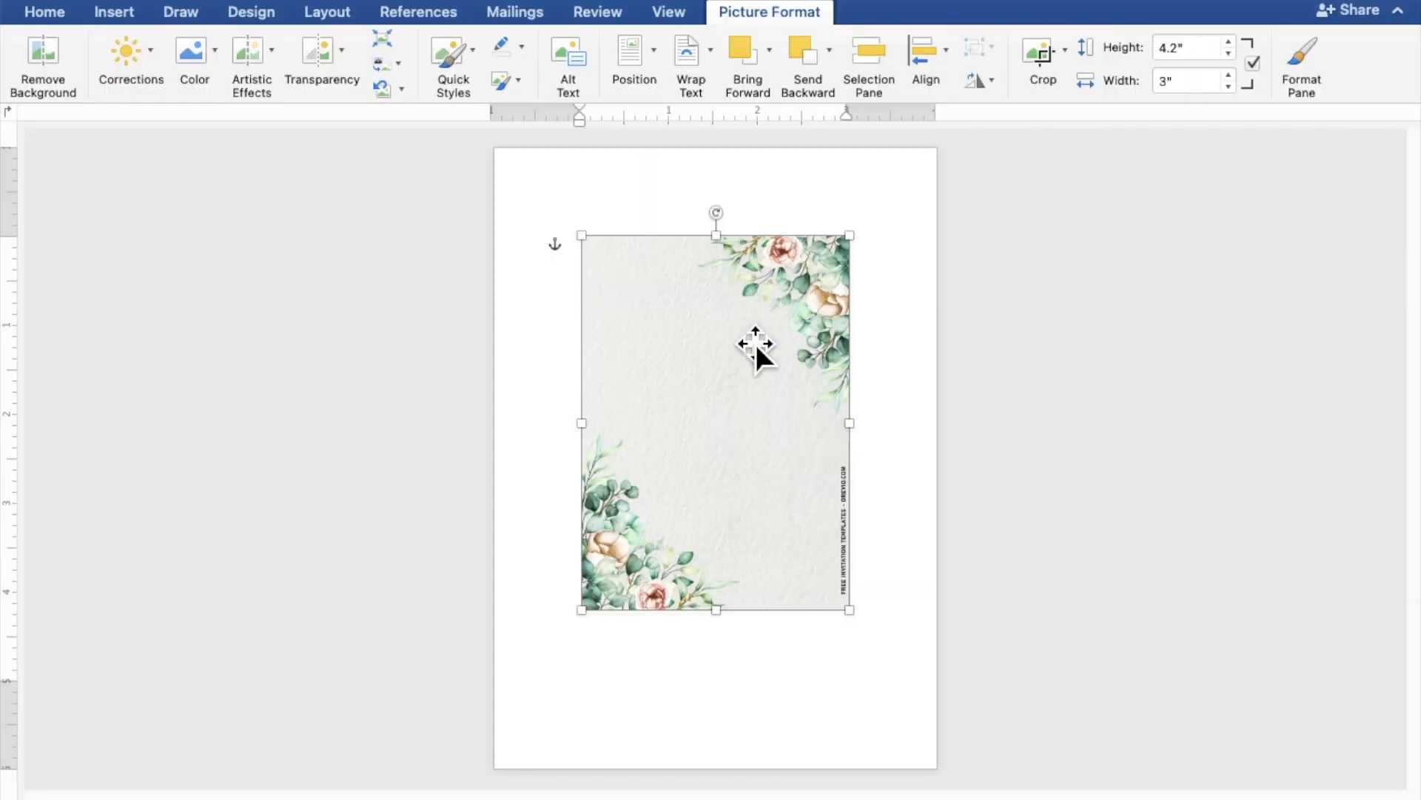
drag(754, 341, 666, 255)
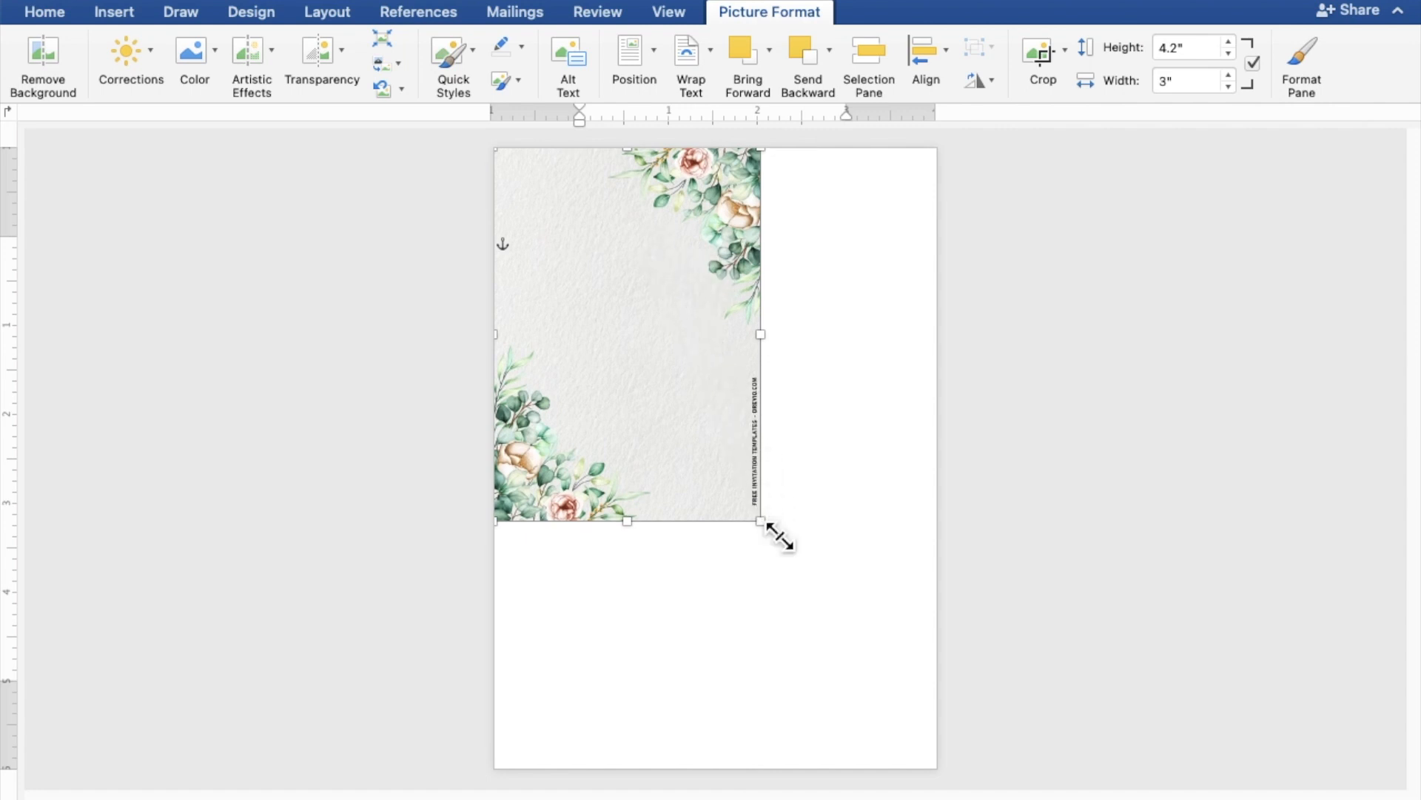
Enlarge the background to 7.26" by 5.19" so it fills the whole page
drag(778, 536, 958, 790)
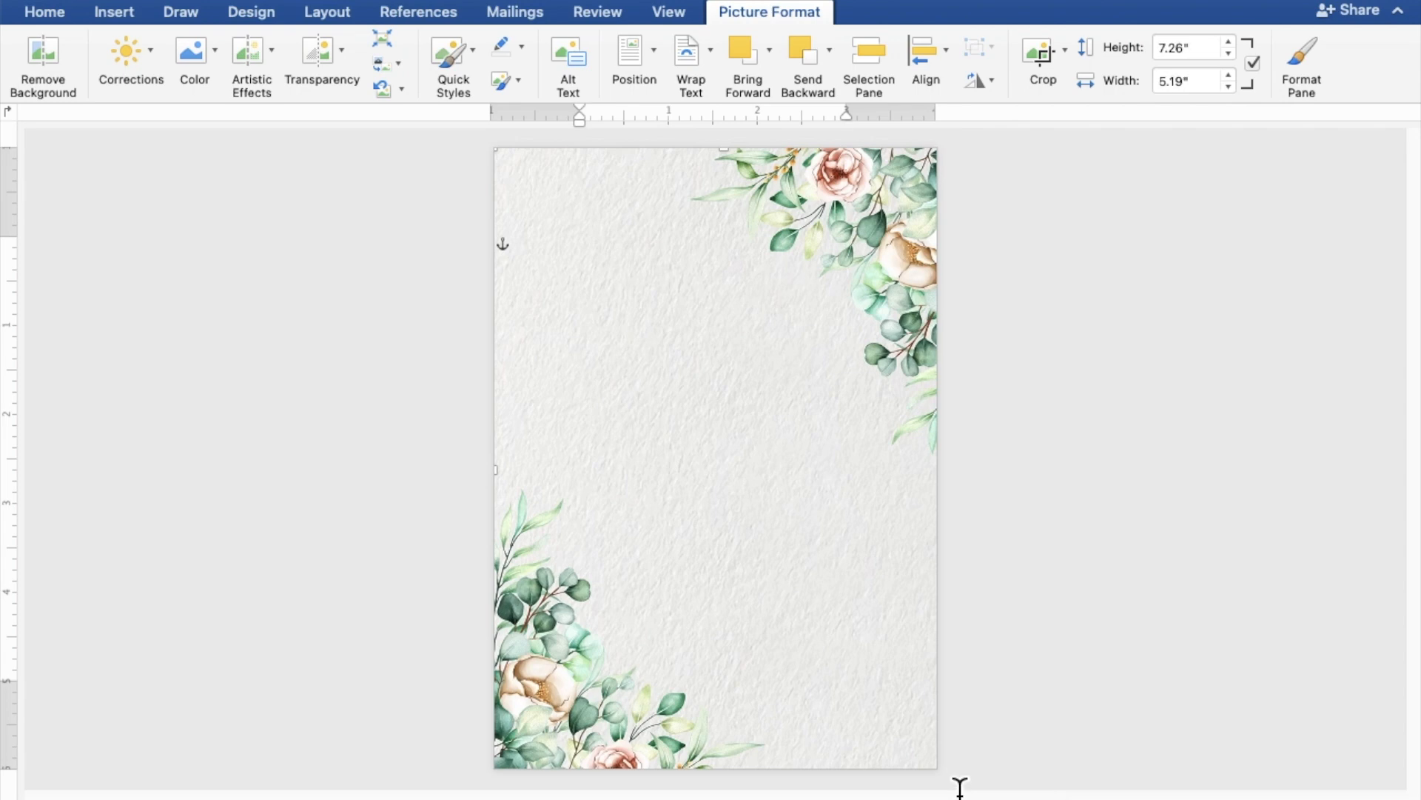
click(1114, 541)
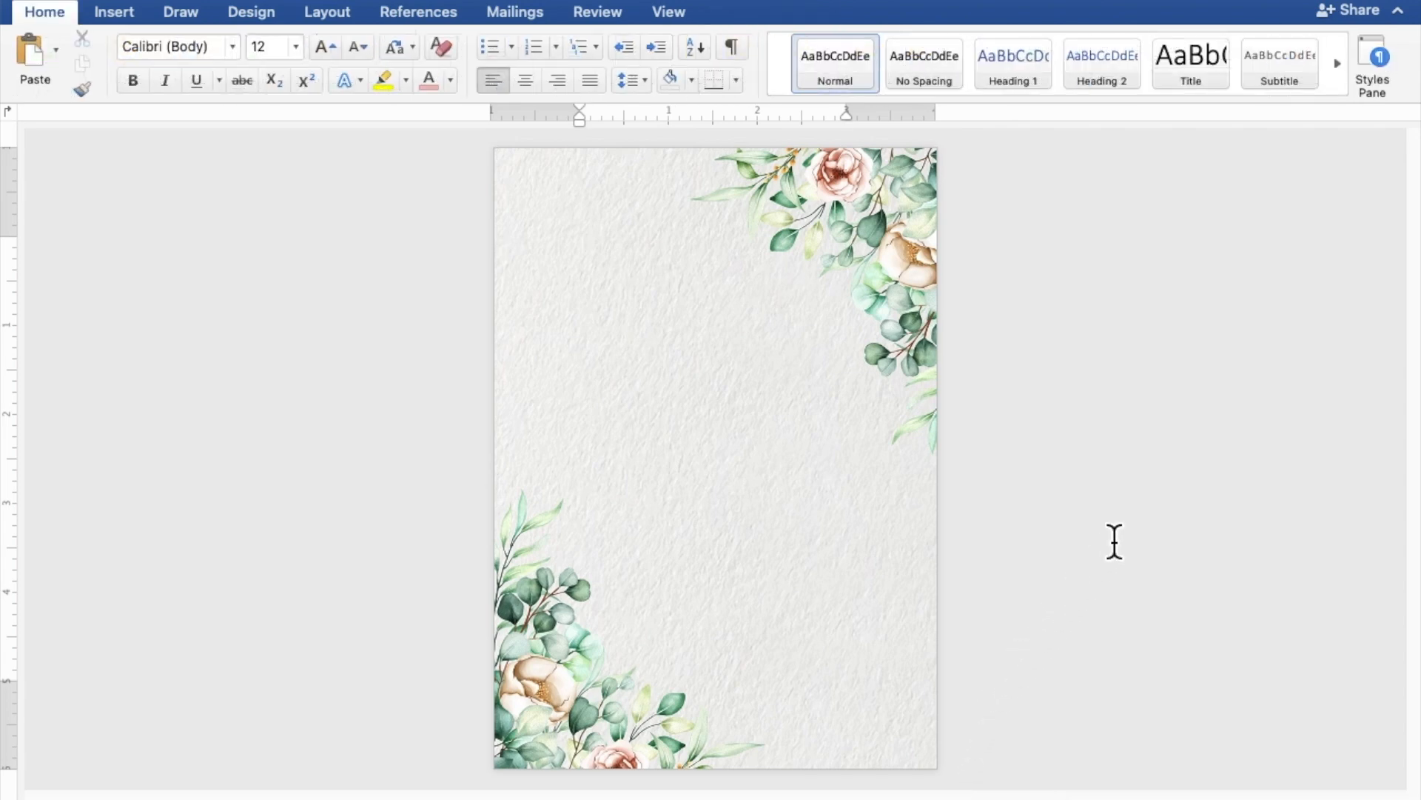
click(904, 545)
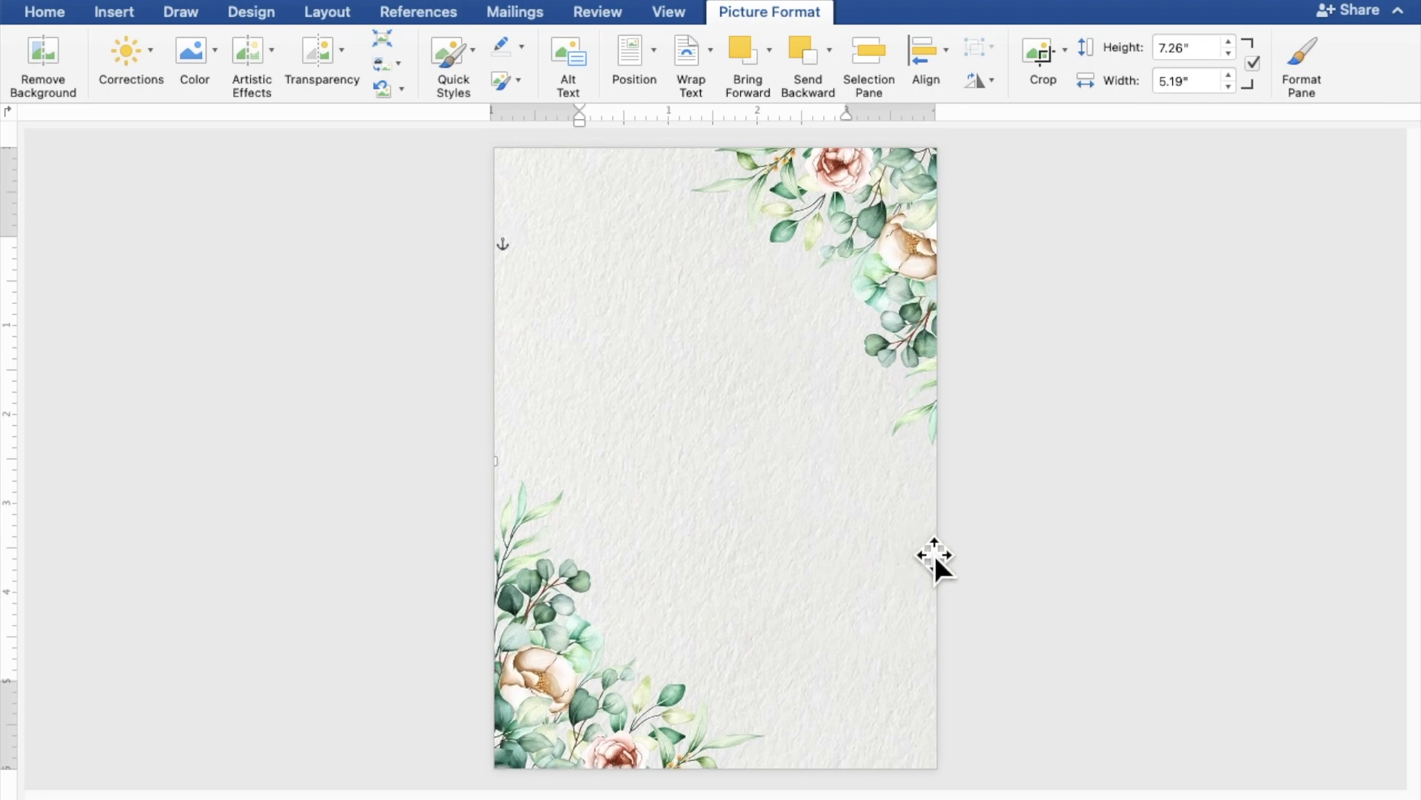
click(1198, 580)
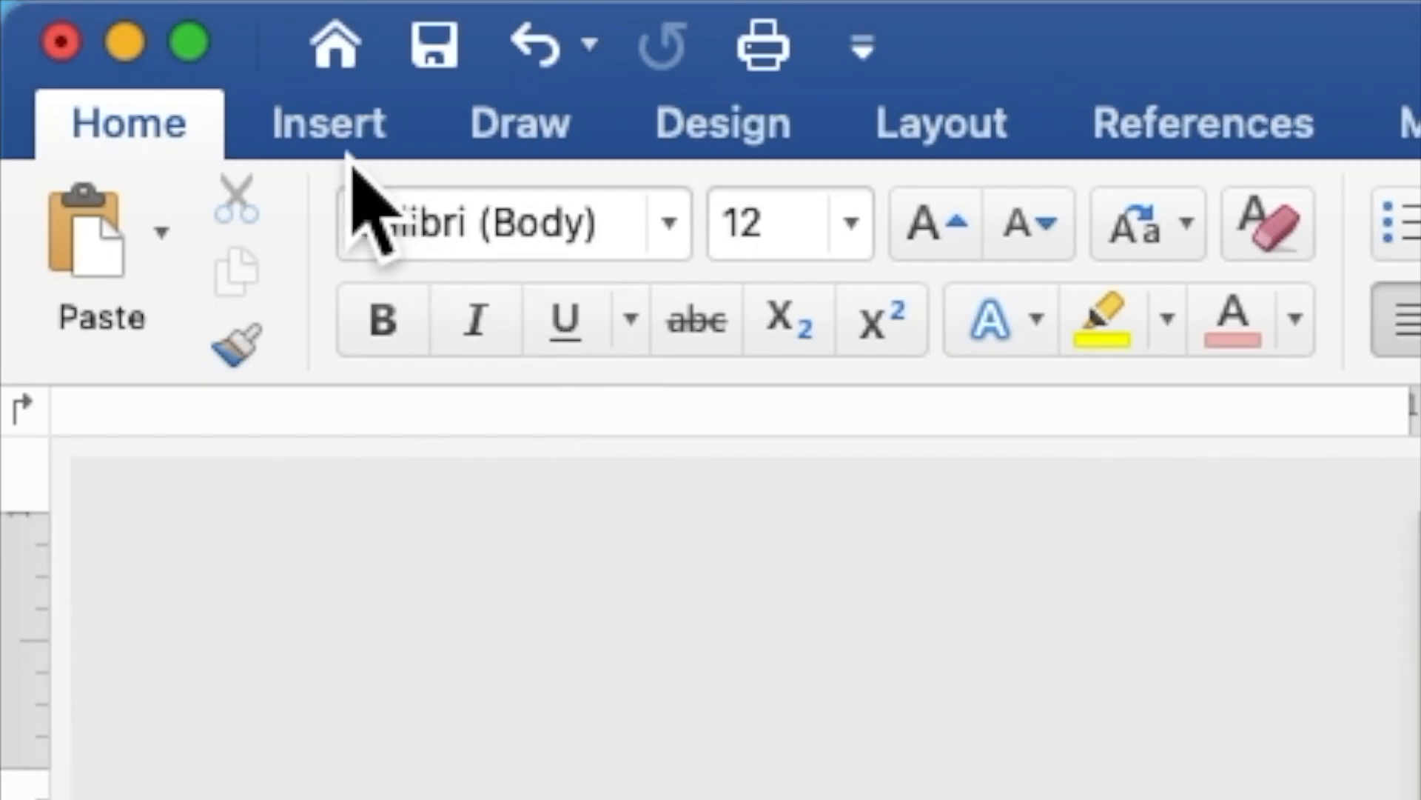
Draw a 5.51" by 4.54" rectangle over the page's middle and enable text inside it
click(345, 148)
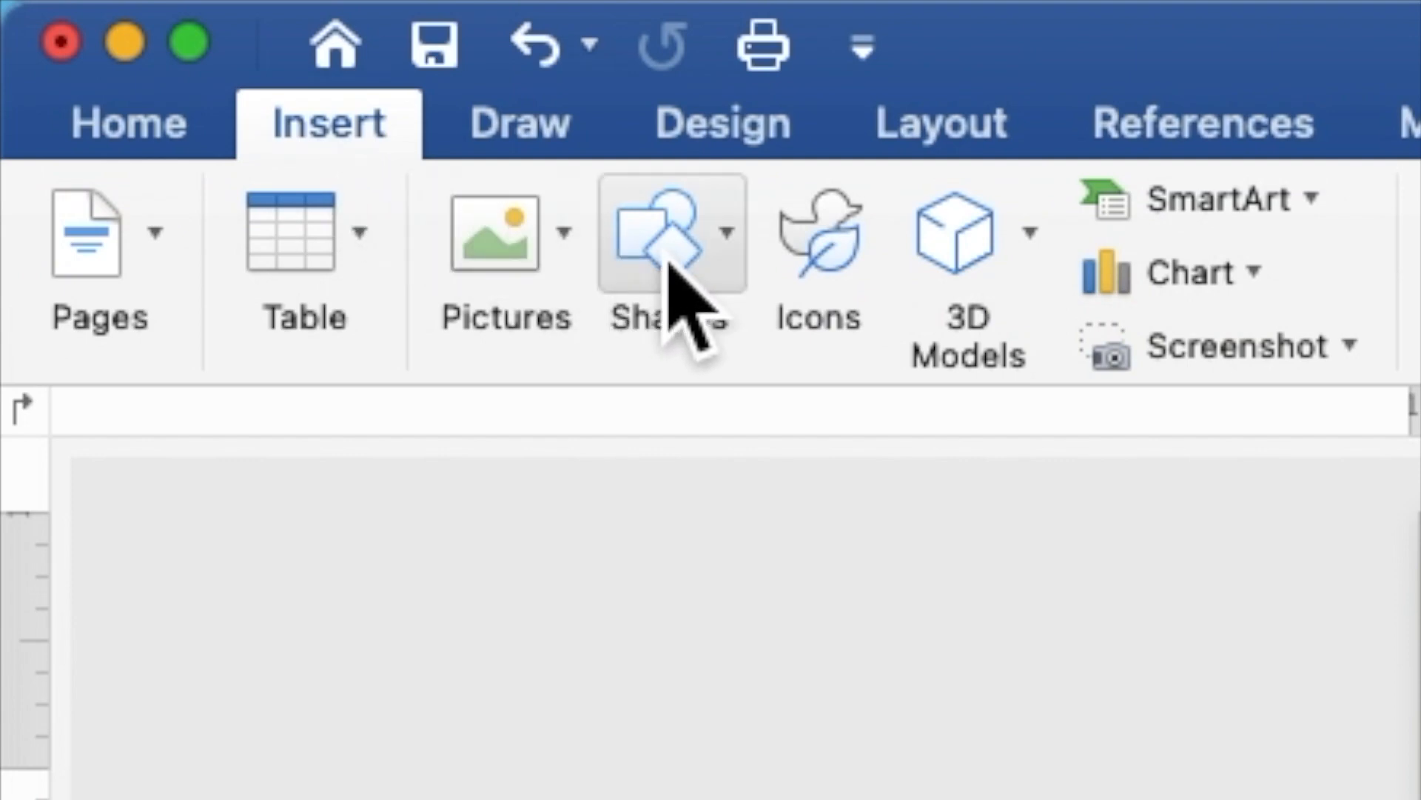
click(666, 279)
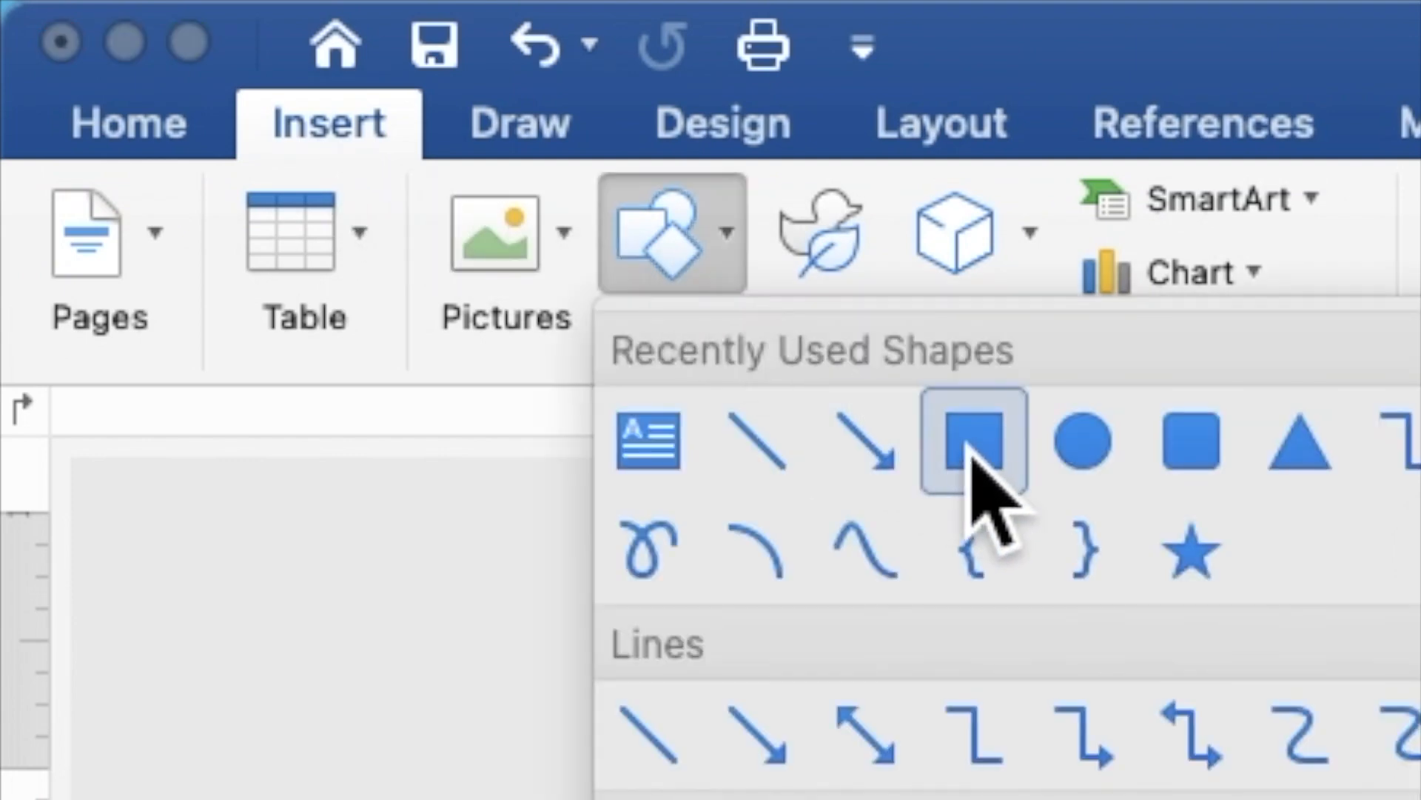
click(992, 465)
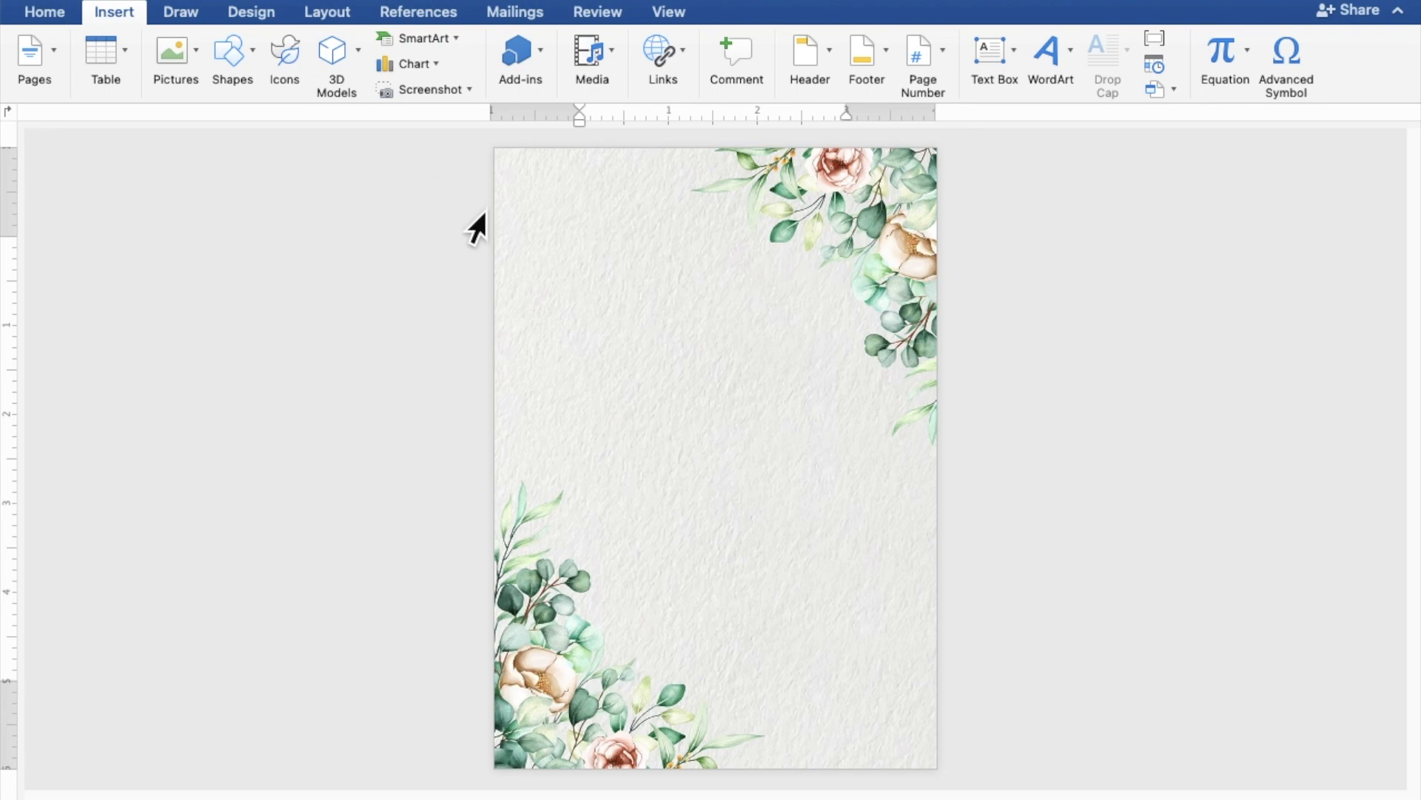
drag(520, 240, 931, 733)
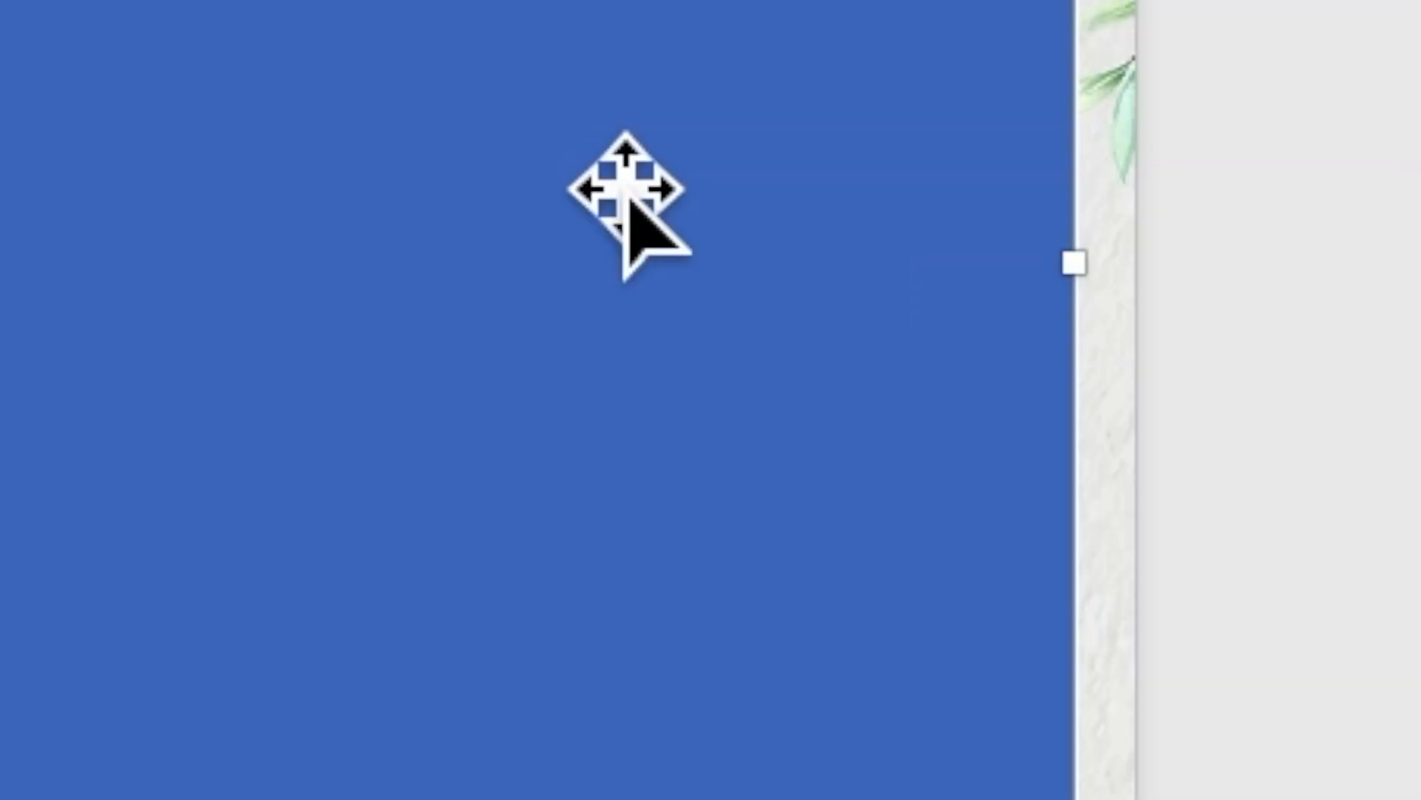
right_click(589, 152)
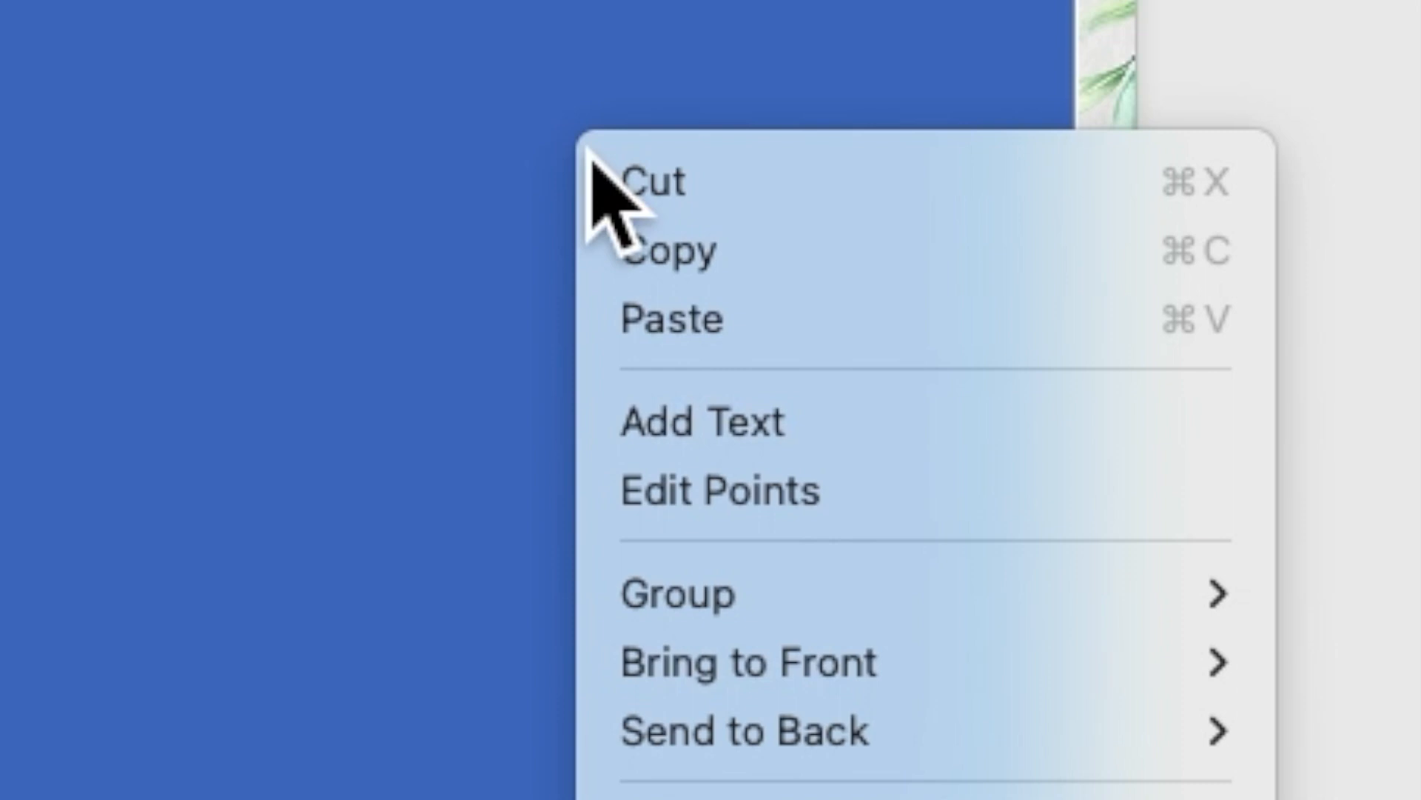
click(648, 436)
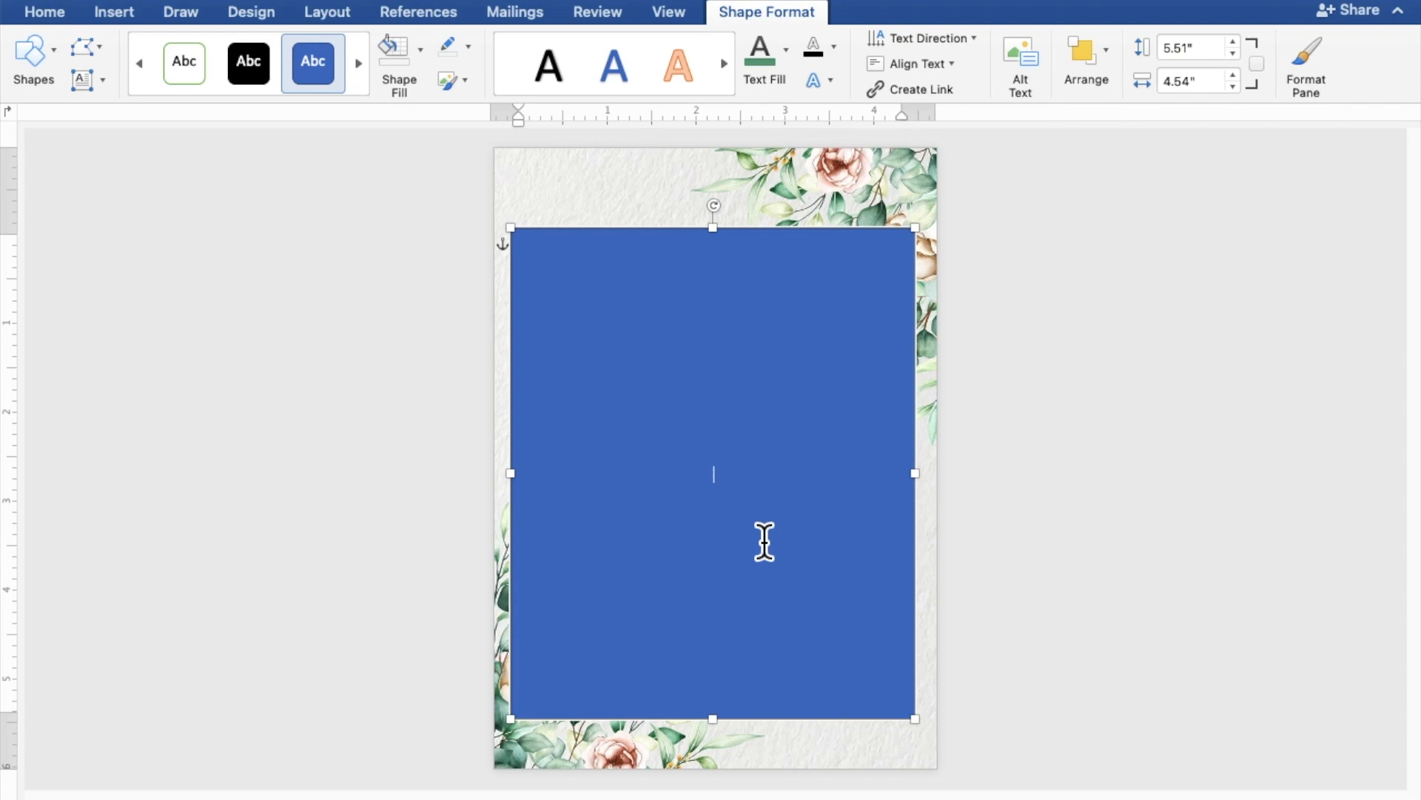
Type TOGETHER WITH THEIR FAMILY, the groom's name, AND, and the bride's name on separate lines
scroll(764, 541, up, 5)
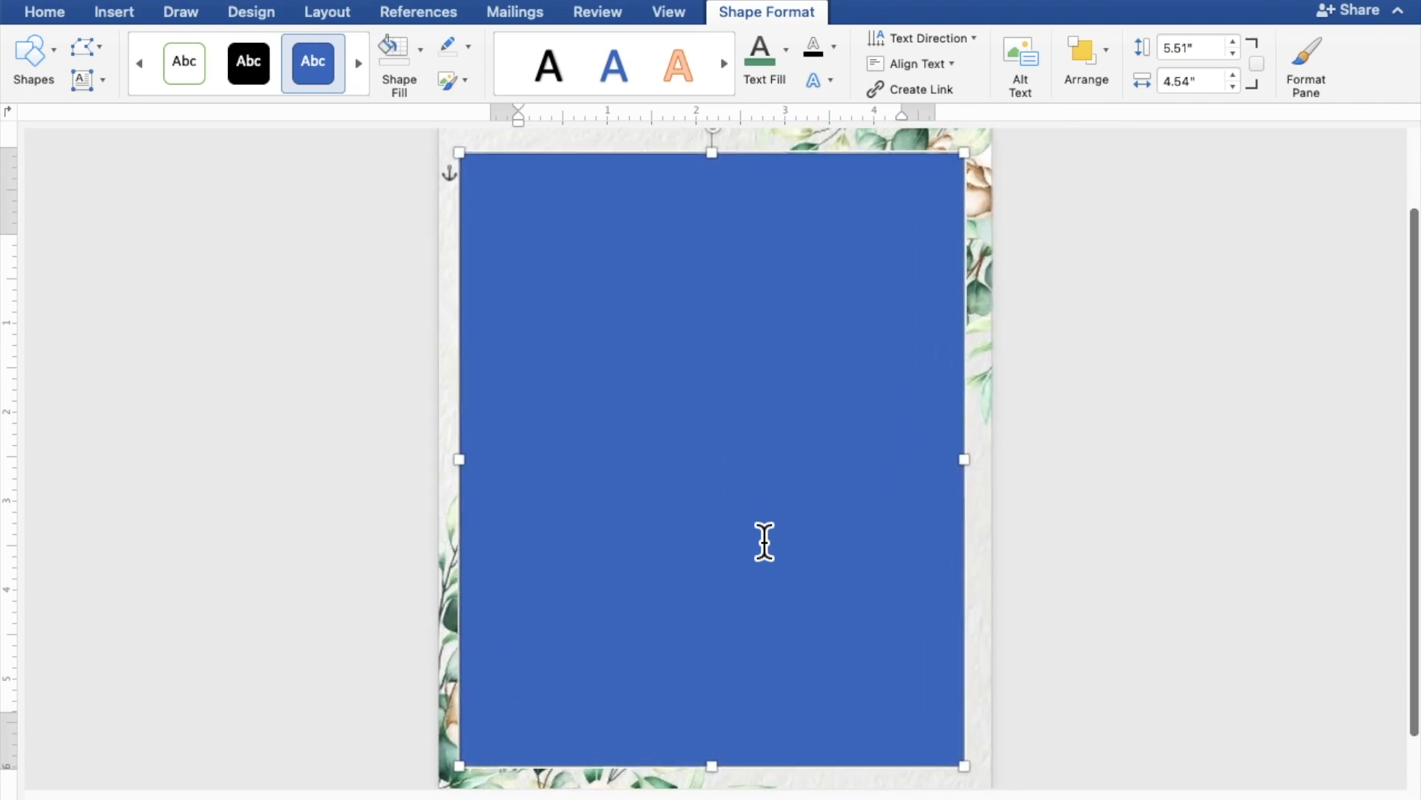
scroll(764, 541, up, 3)
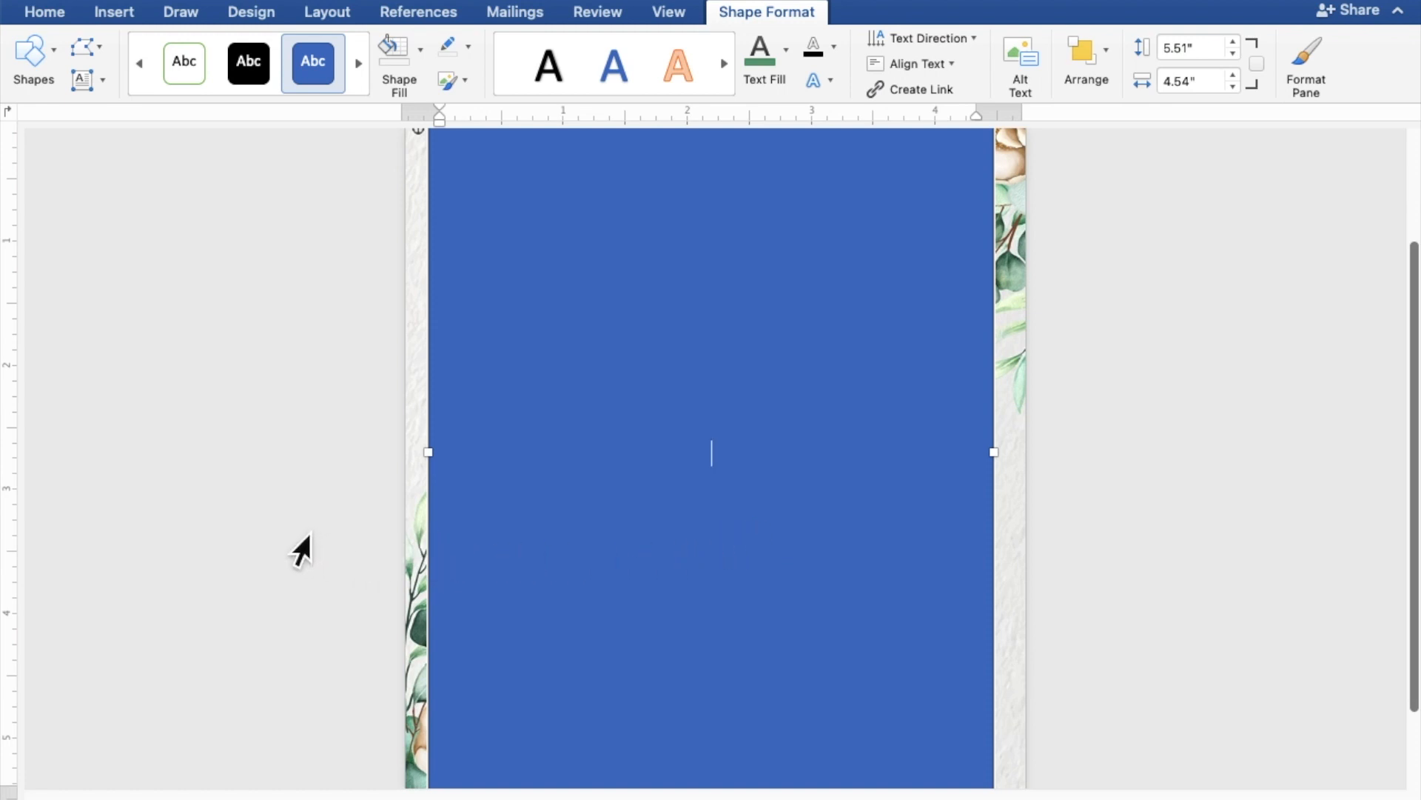
text(TOGETHER)
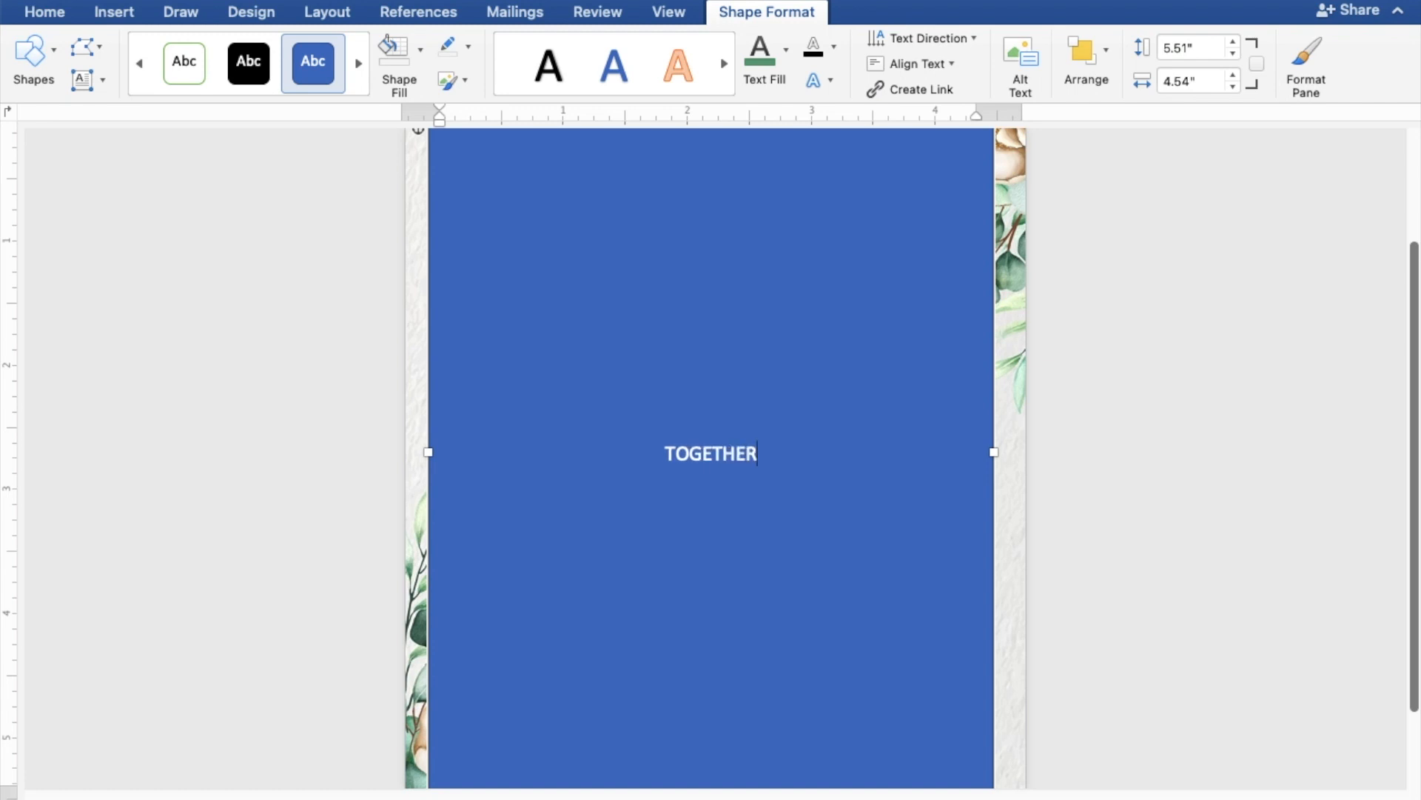
text( WIT)
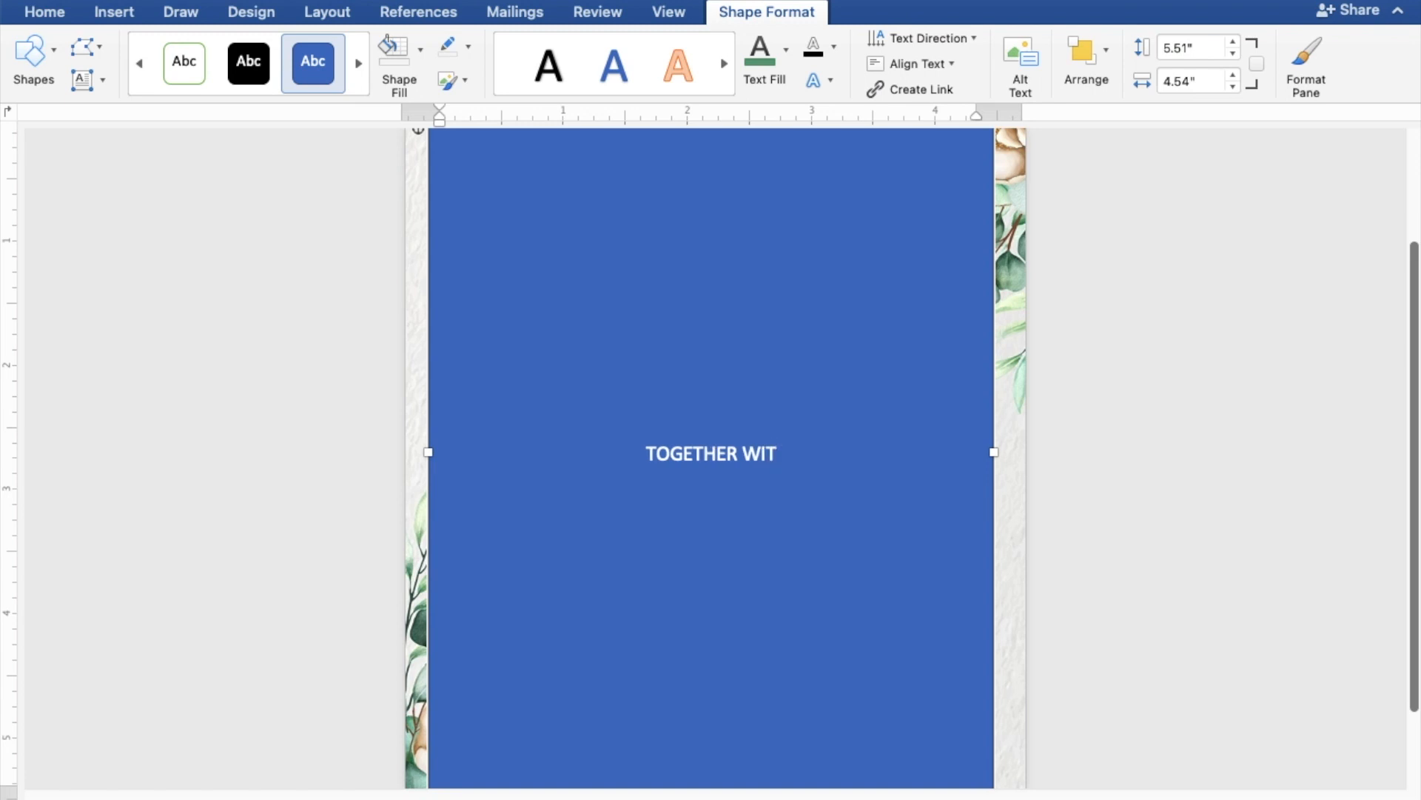
text(H T)
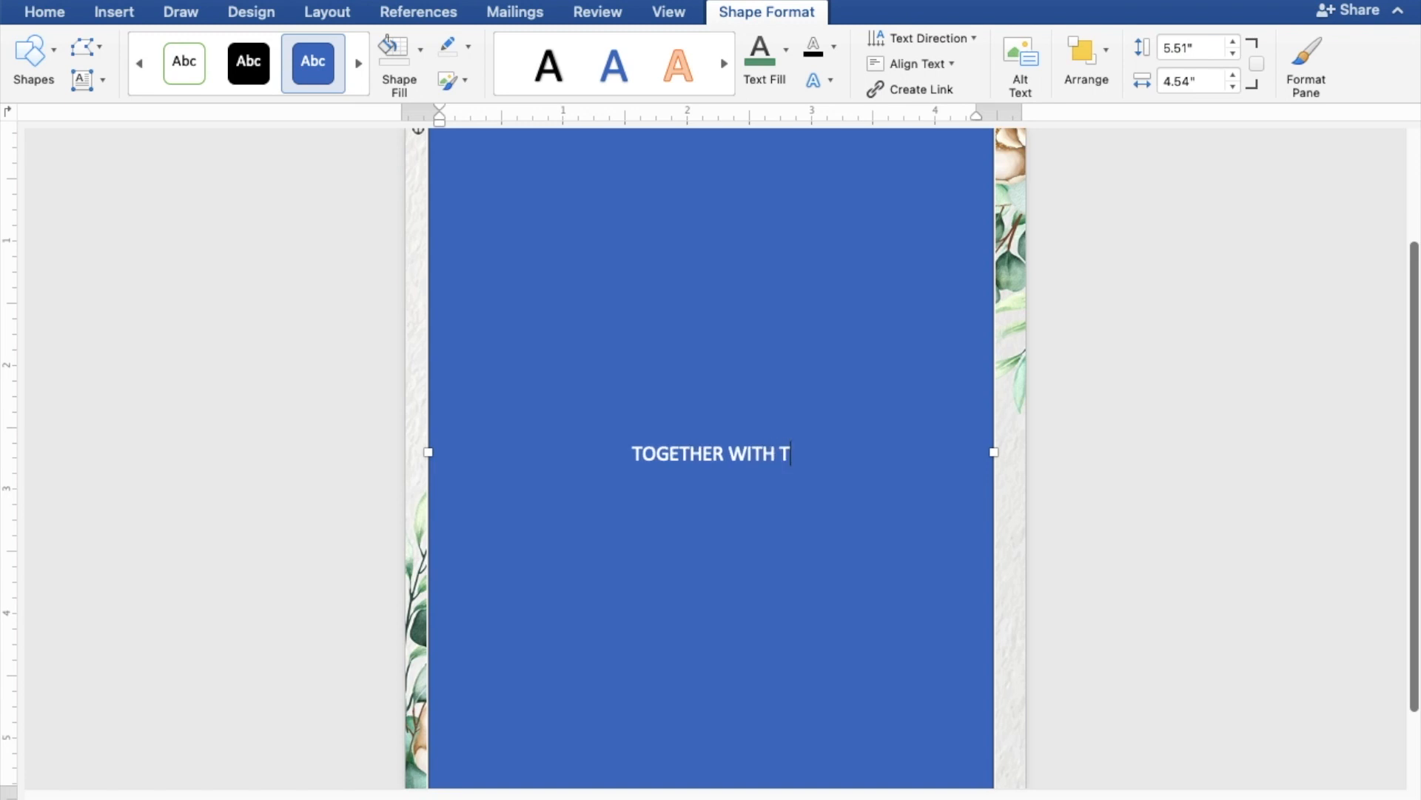
text(HEIR )
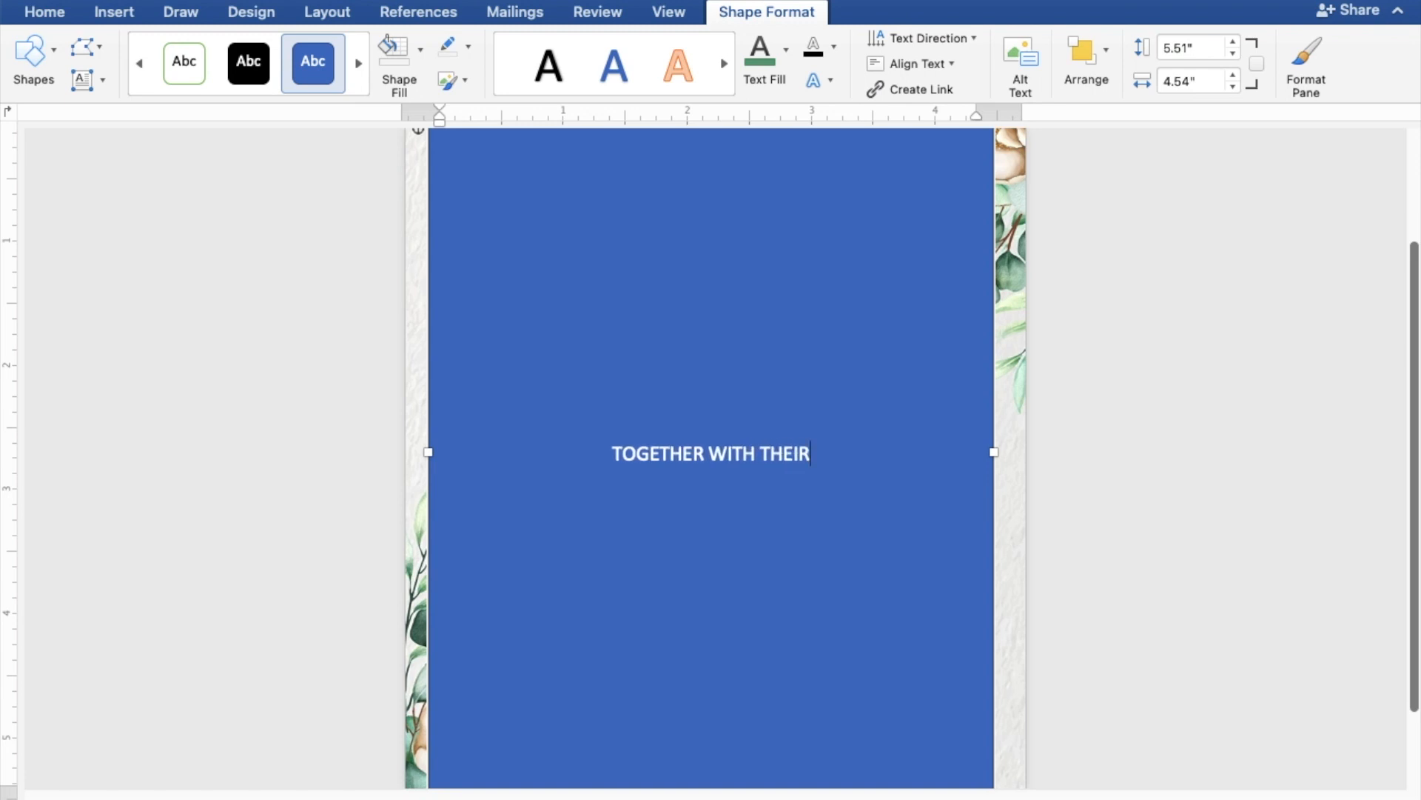
text(FAM)
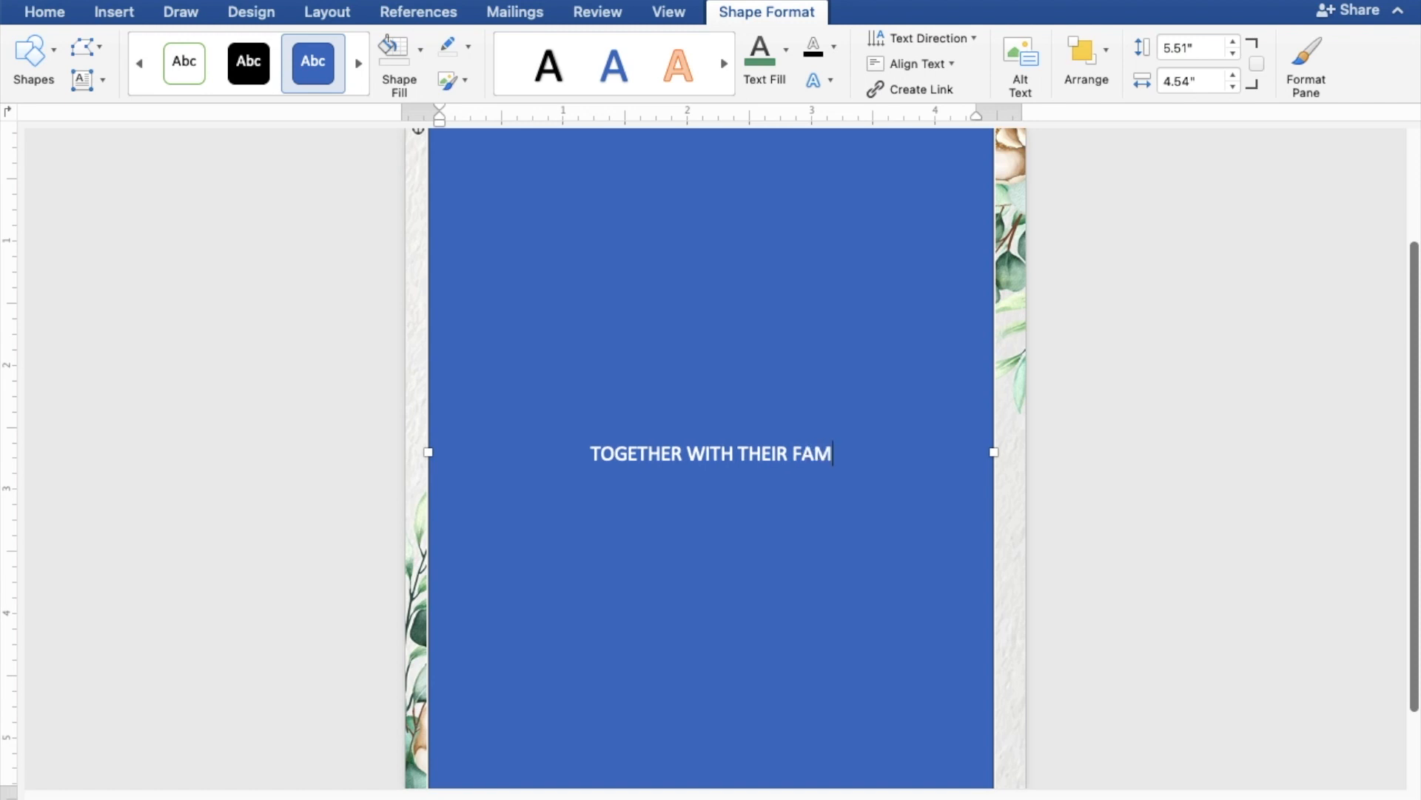
text(ILY)
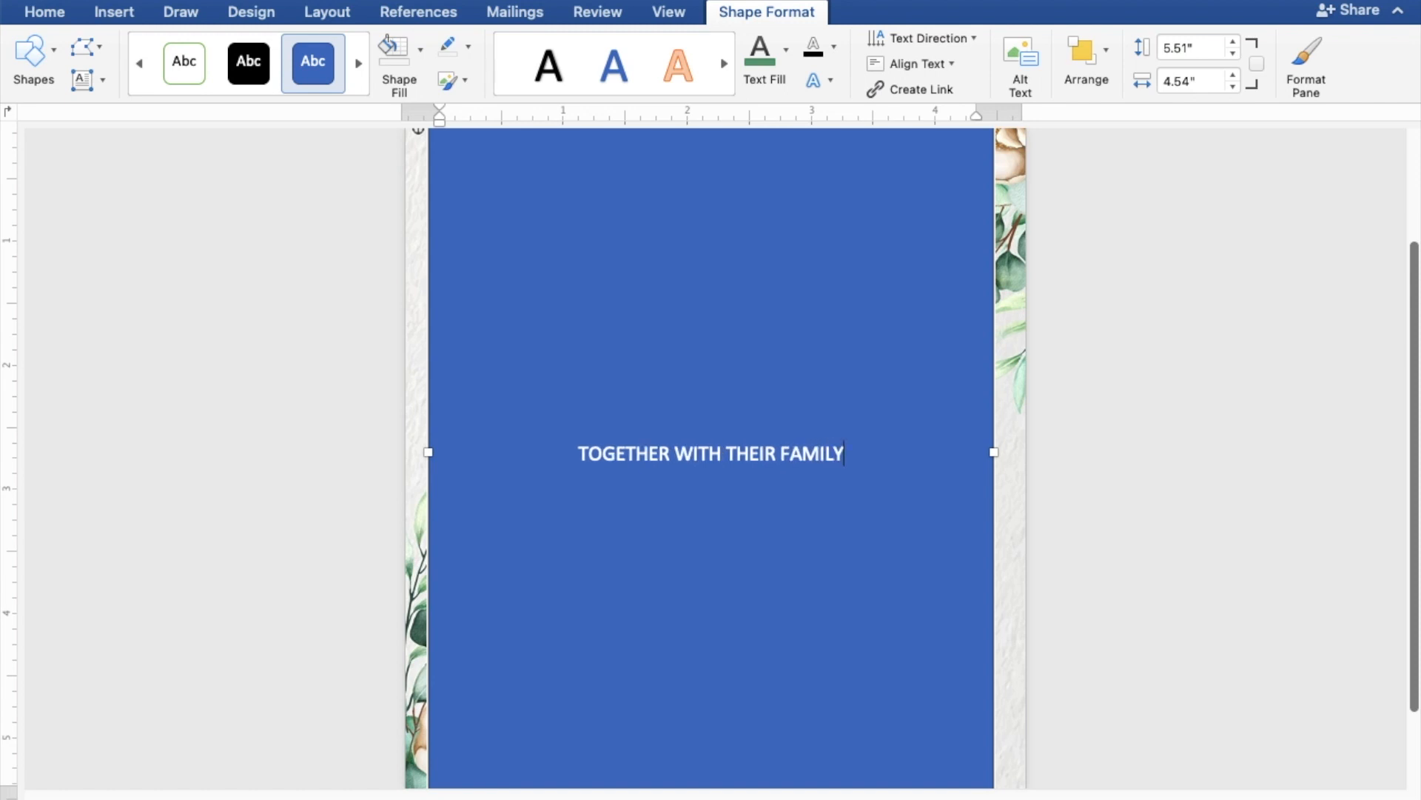
key(Return)
key(Return)
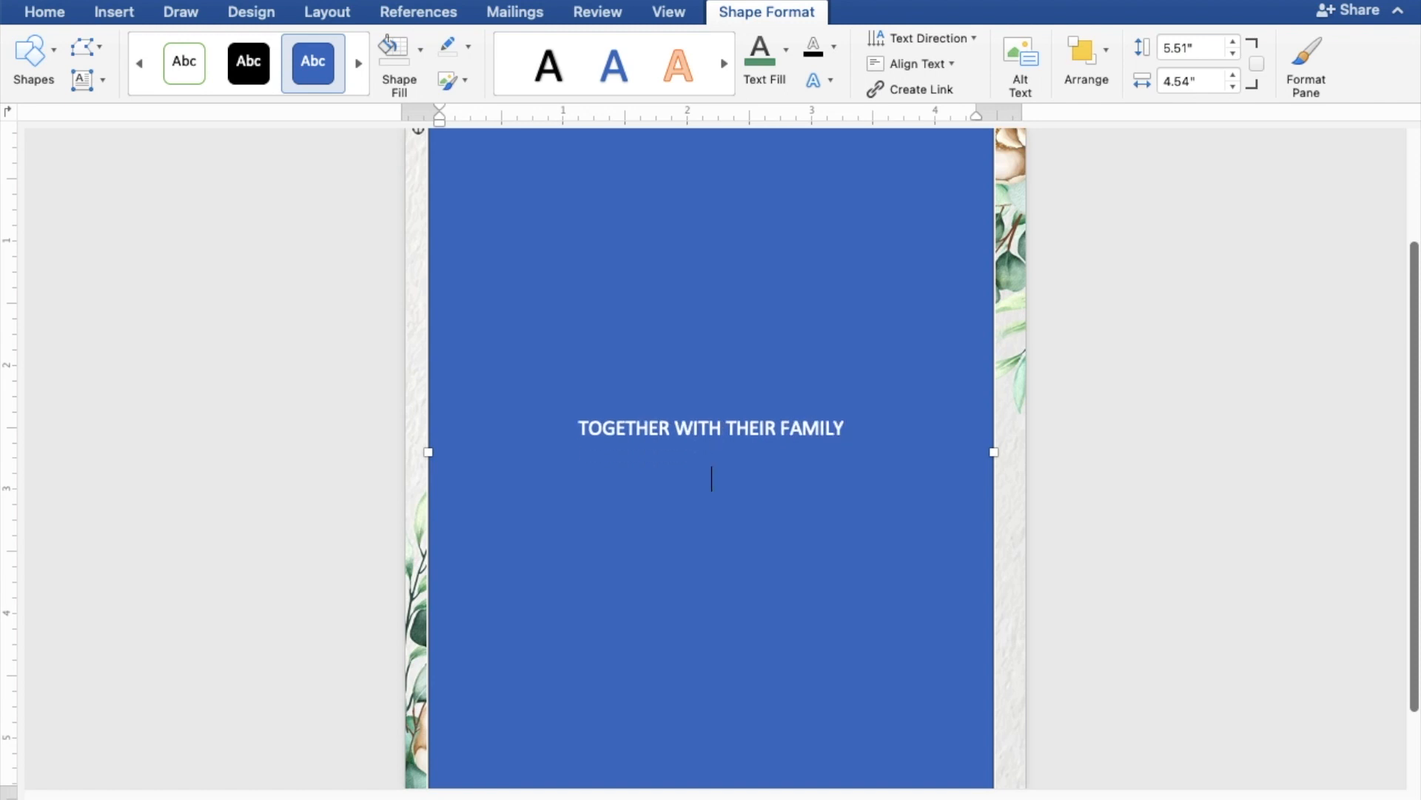
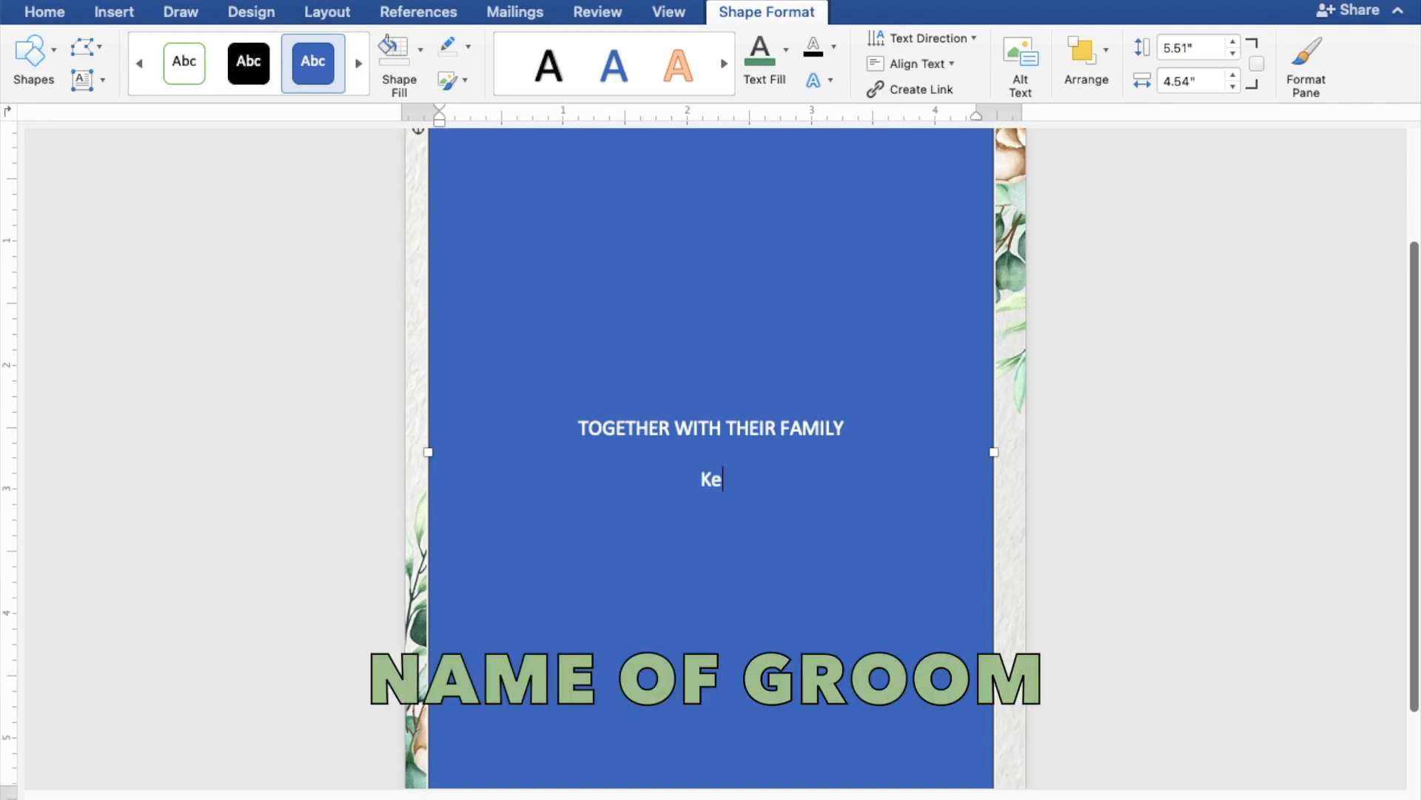
key(Return)
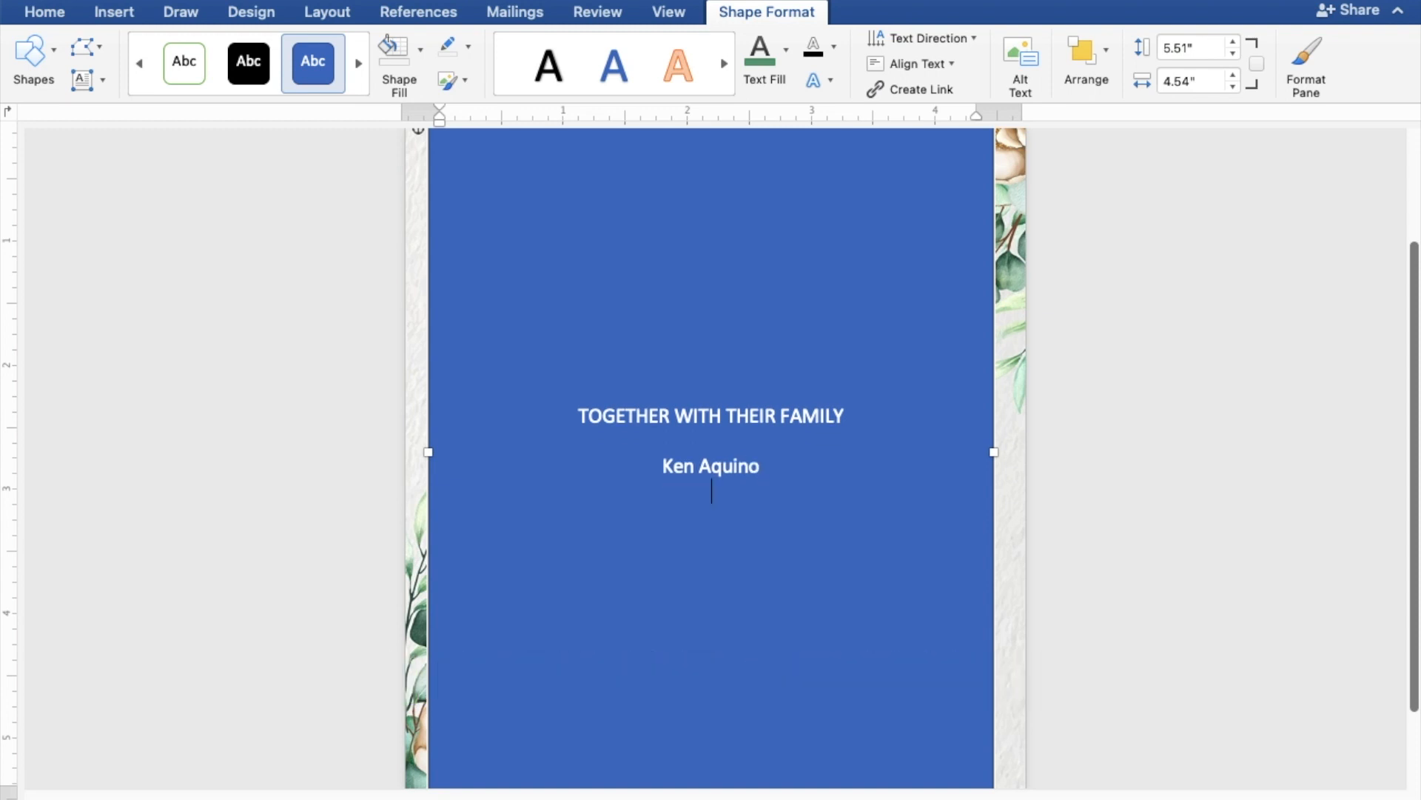
text(AND)
key(Return)
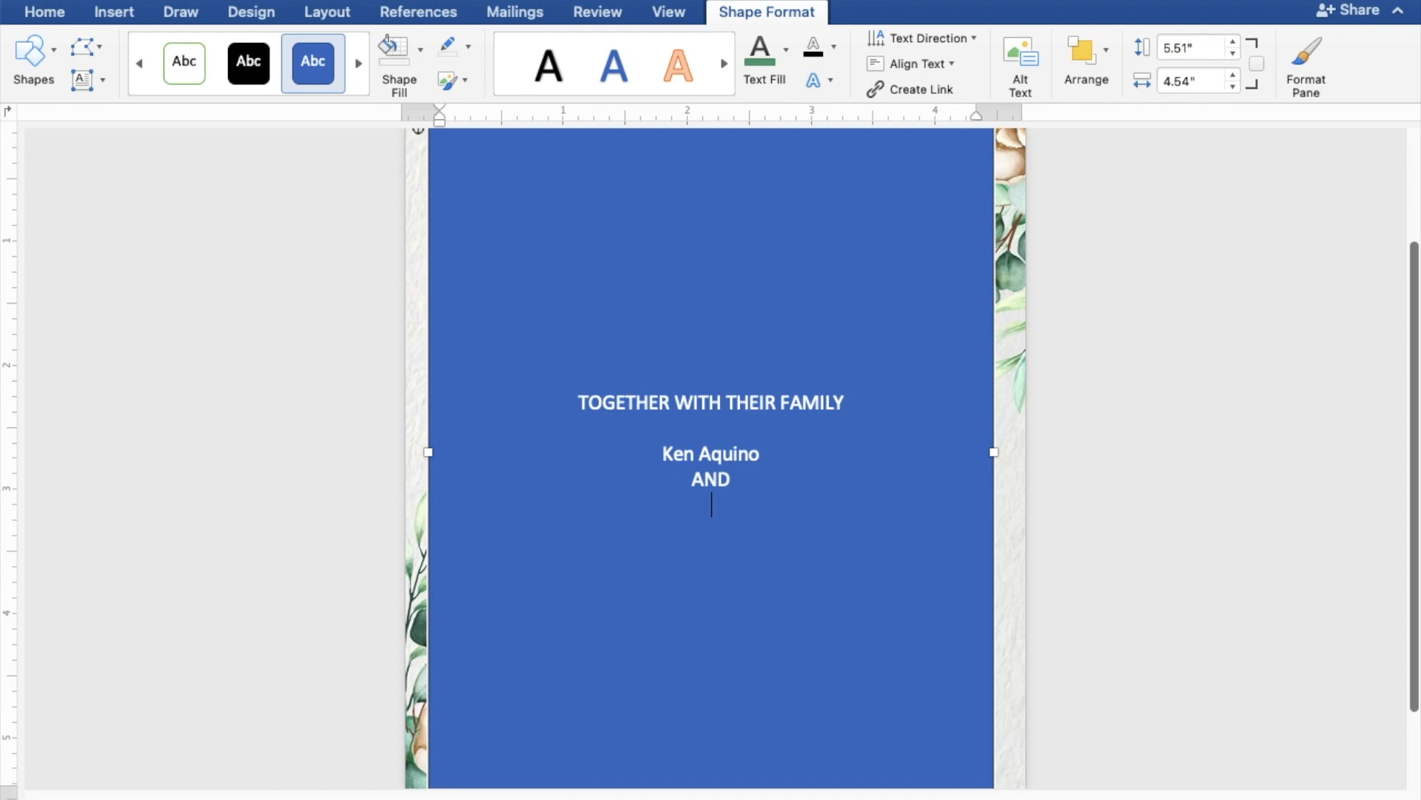
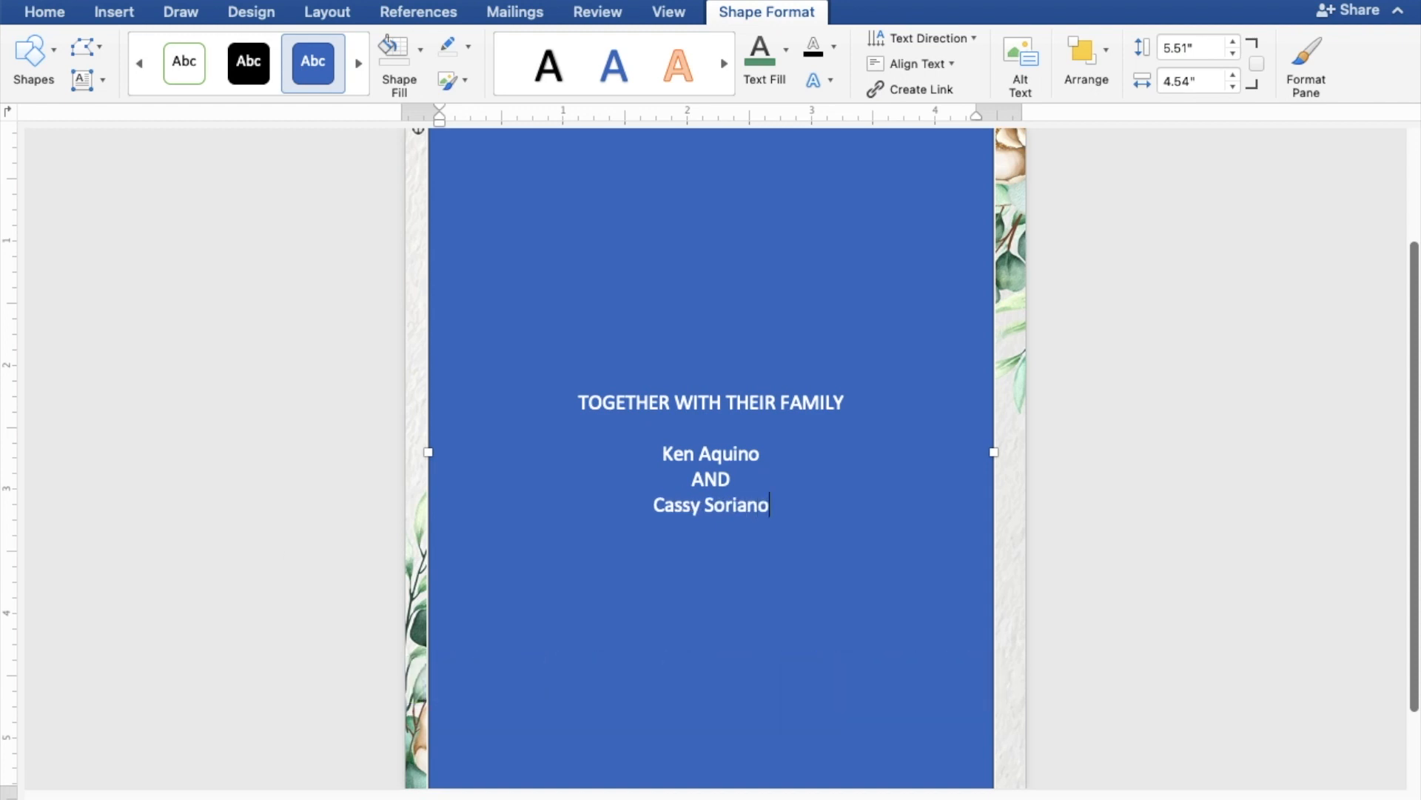
key(Return)
key(Return)
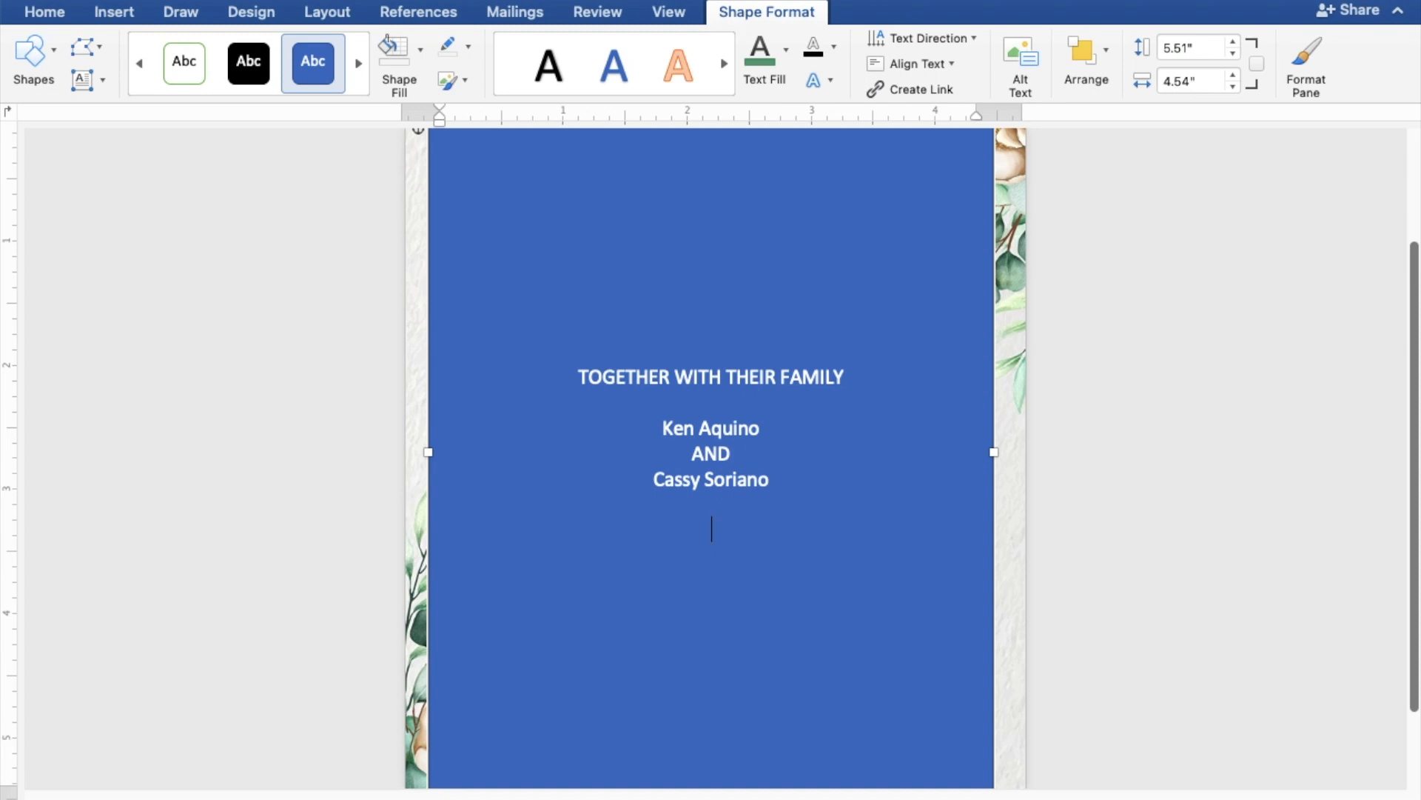
Add REQUEST THE PLEASURE OF YOUR PRESENCE, AS THEY JOYFULLY UNITE IN MARRIAGE, SUNDAY and JUNE 25, 2023
text(REQUEST THE )
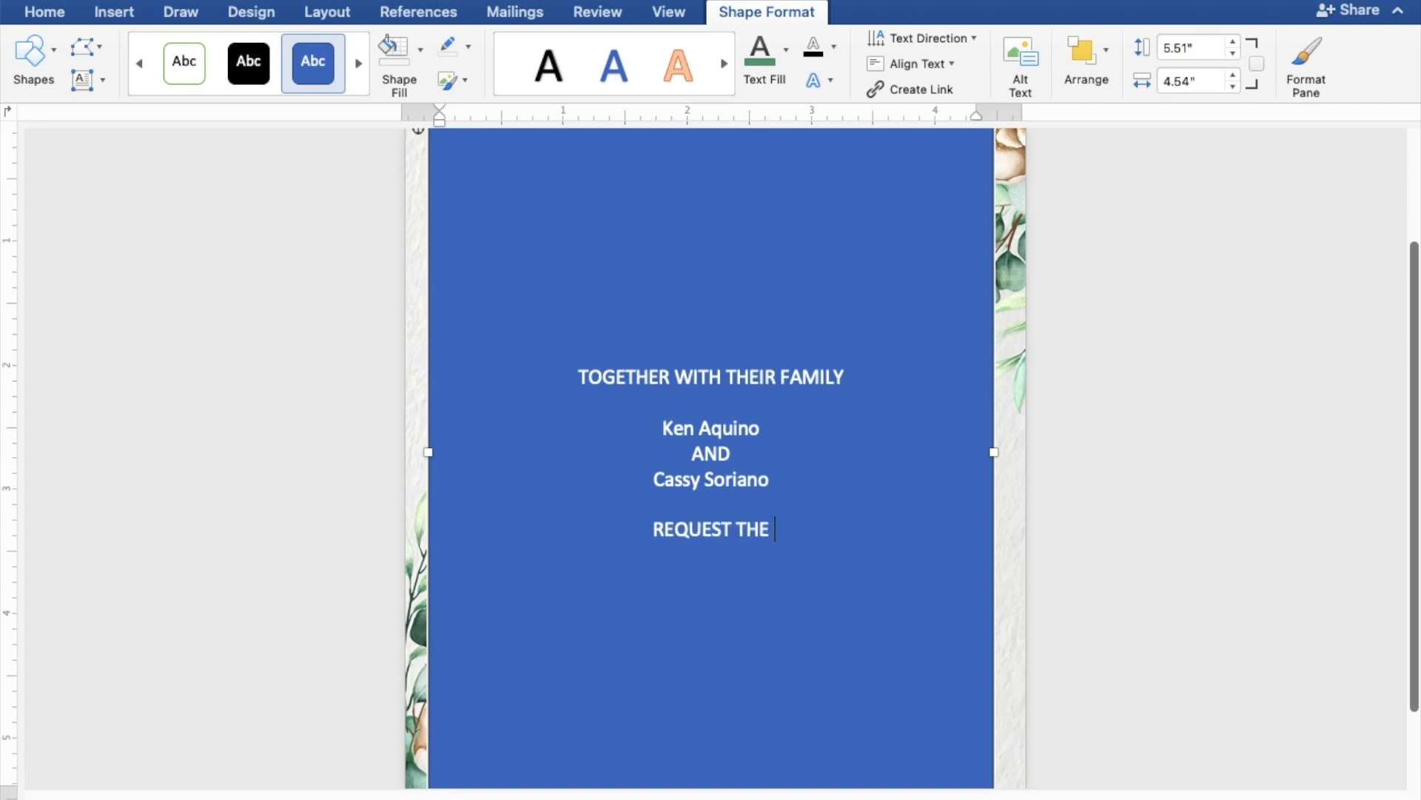
text(PLE)
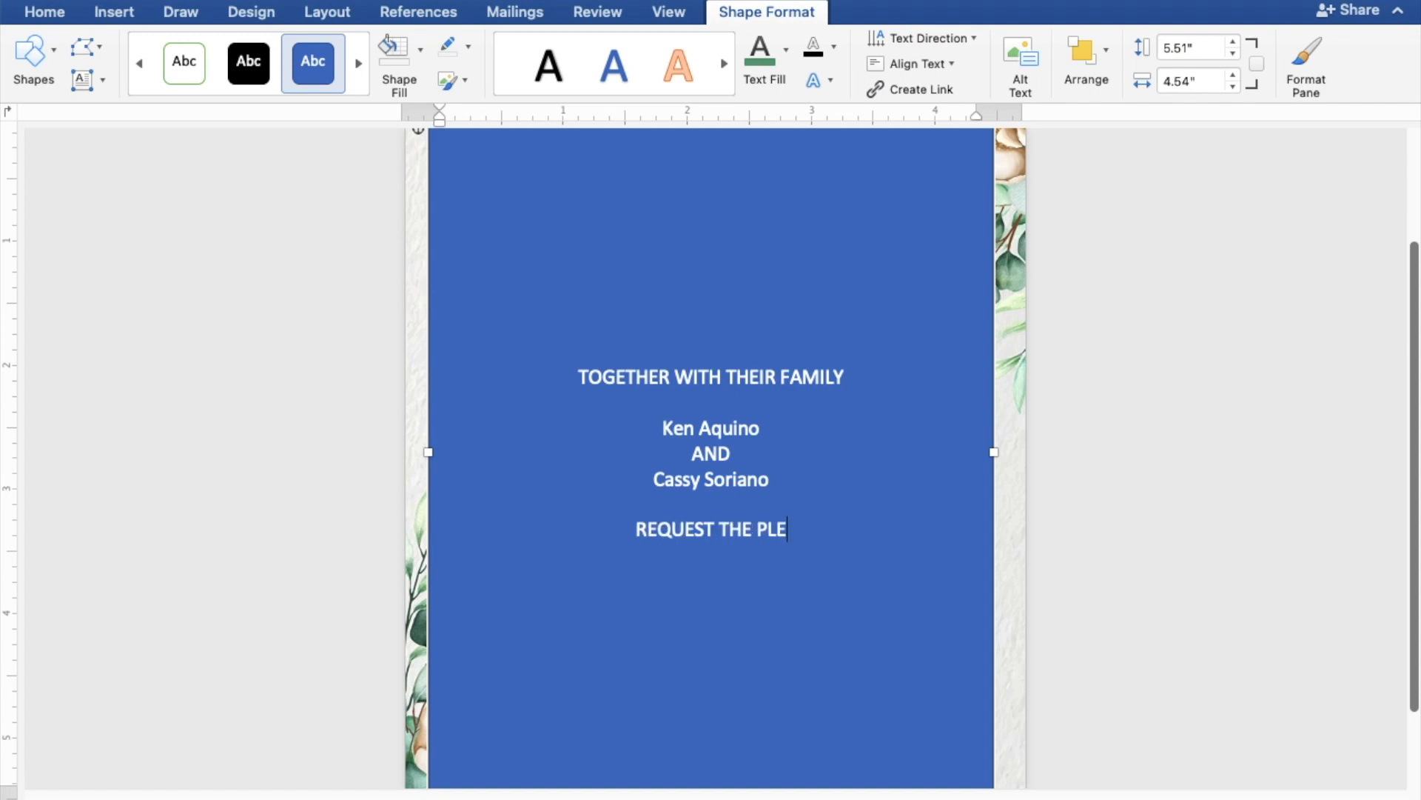
text(ASUR)
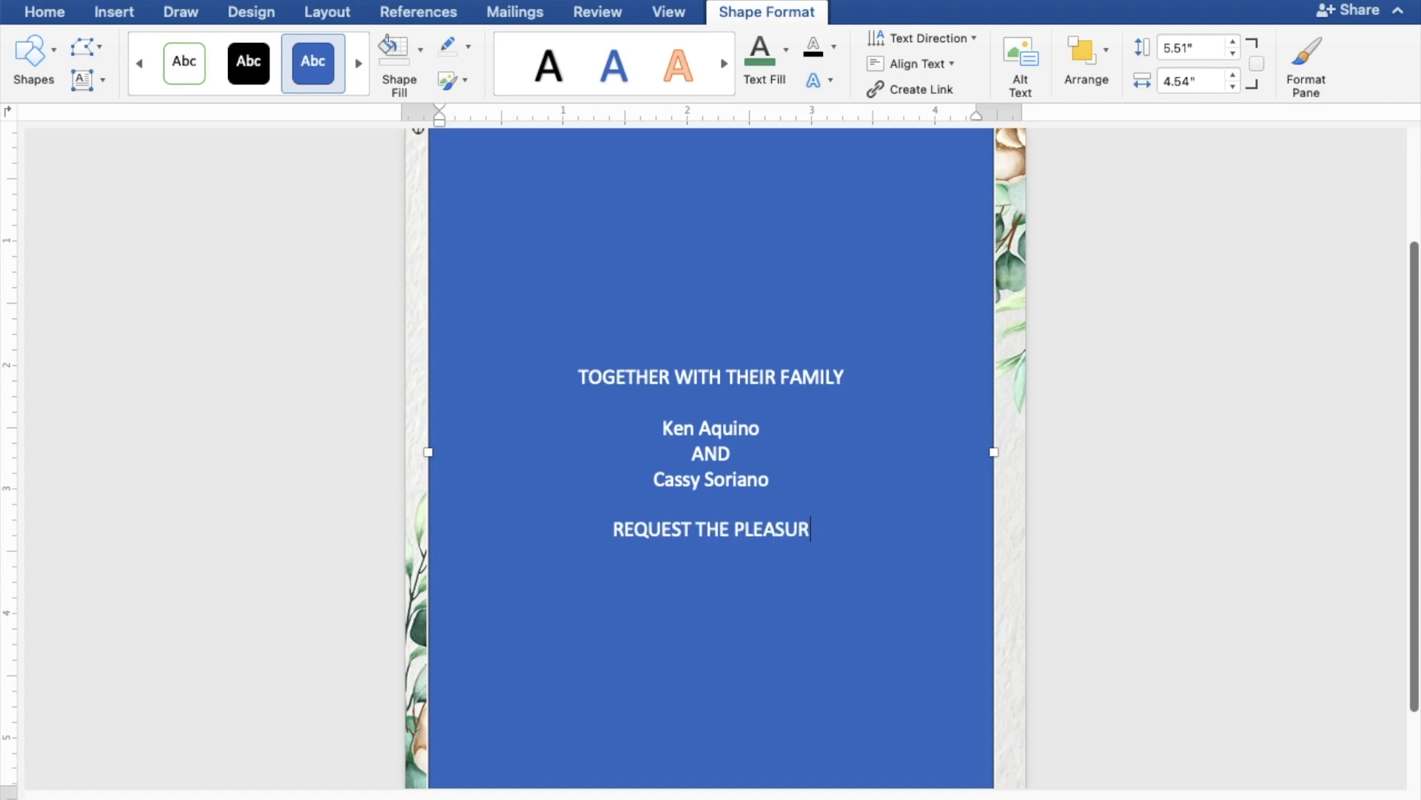
text(E OF)
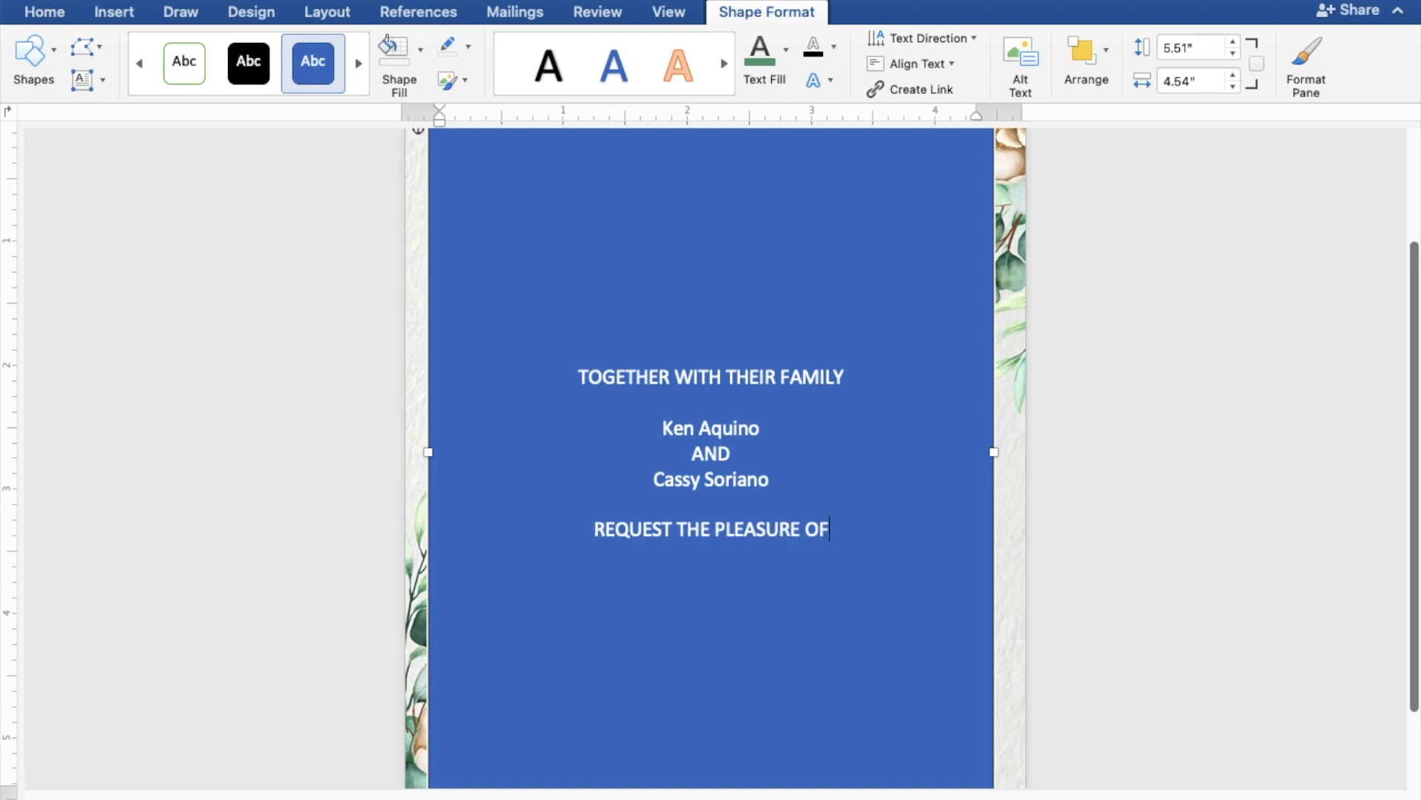
text( YO)
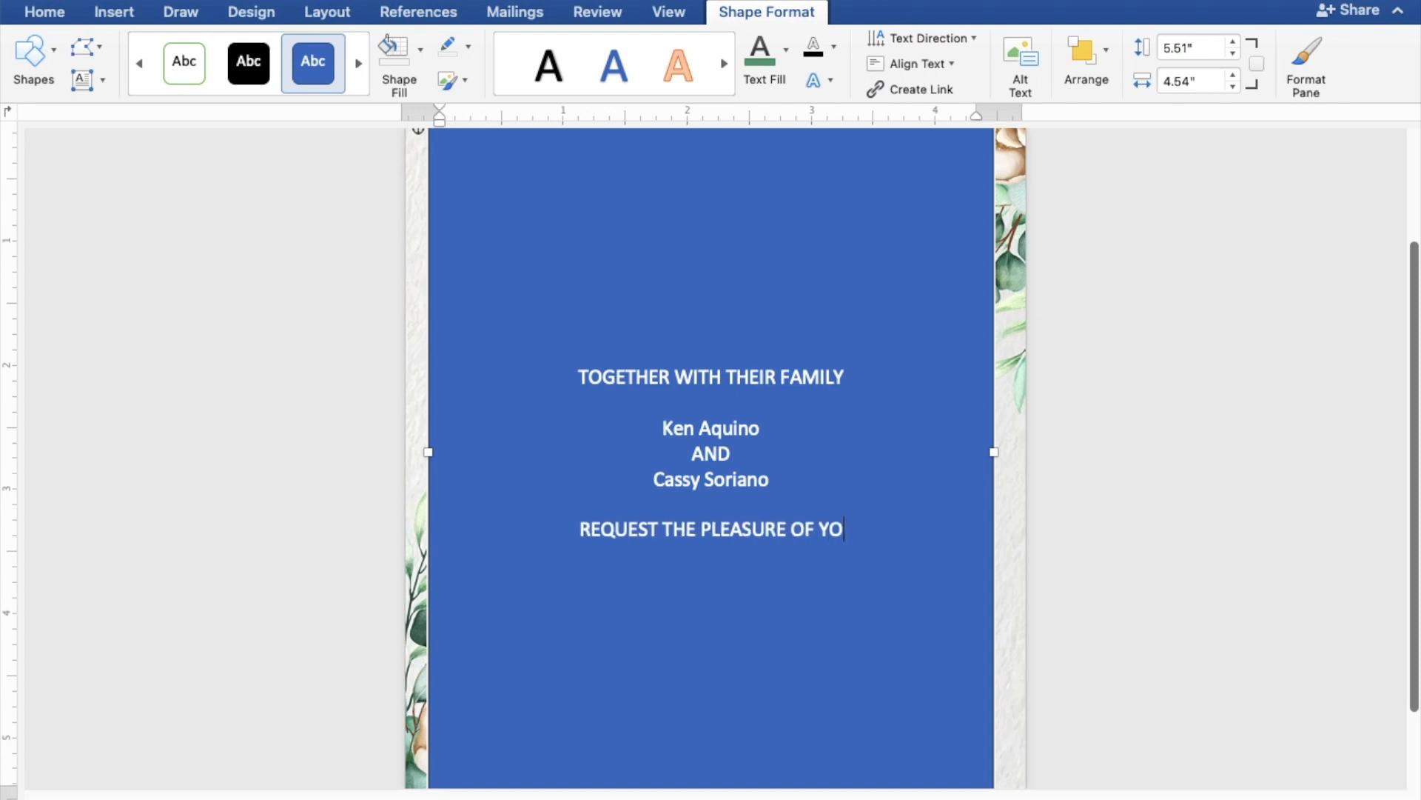
text(UR P)
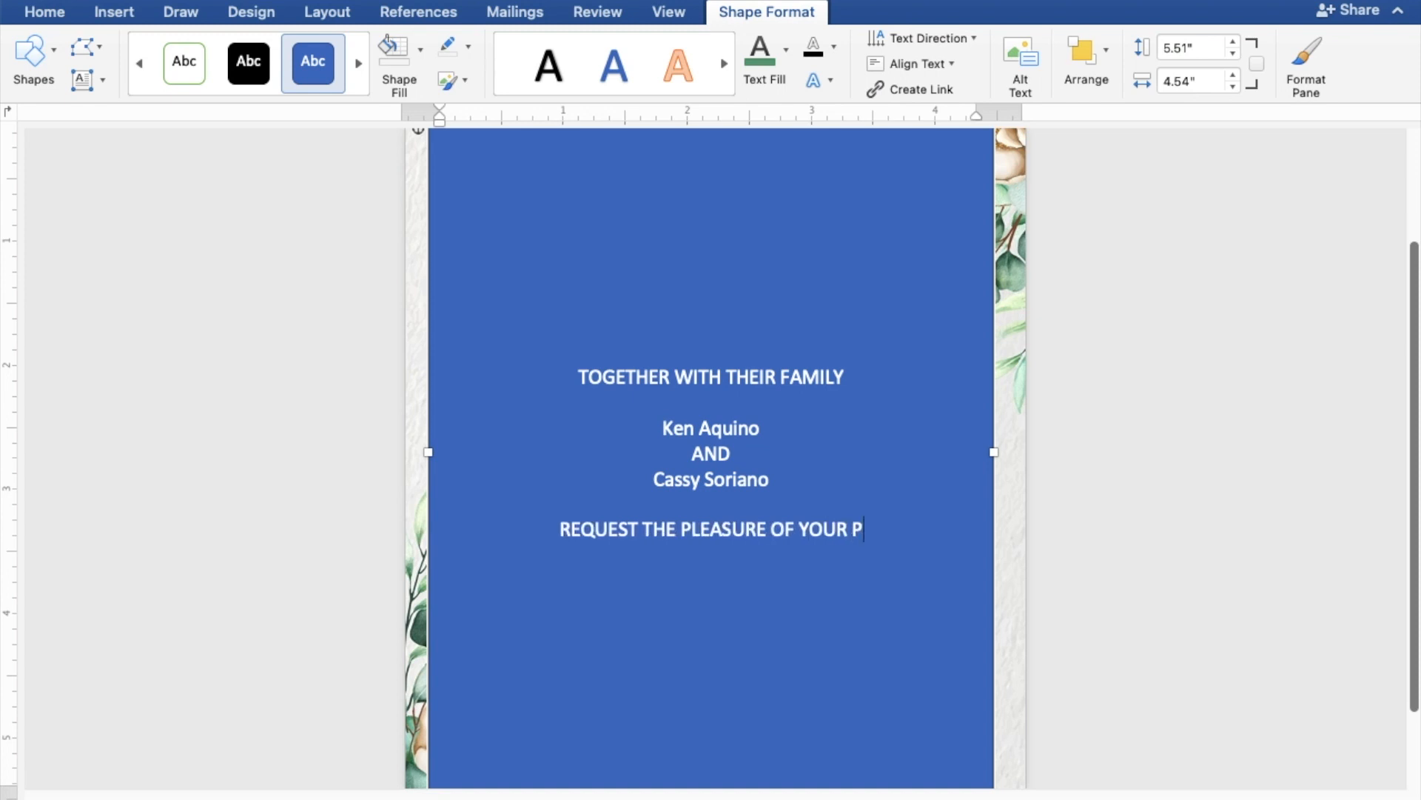
text(RESE)
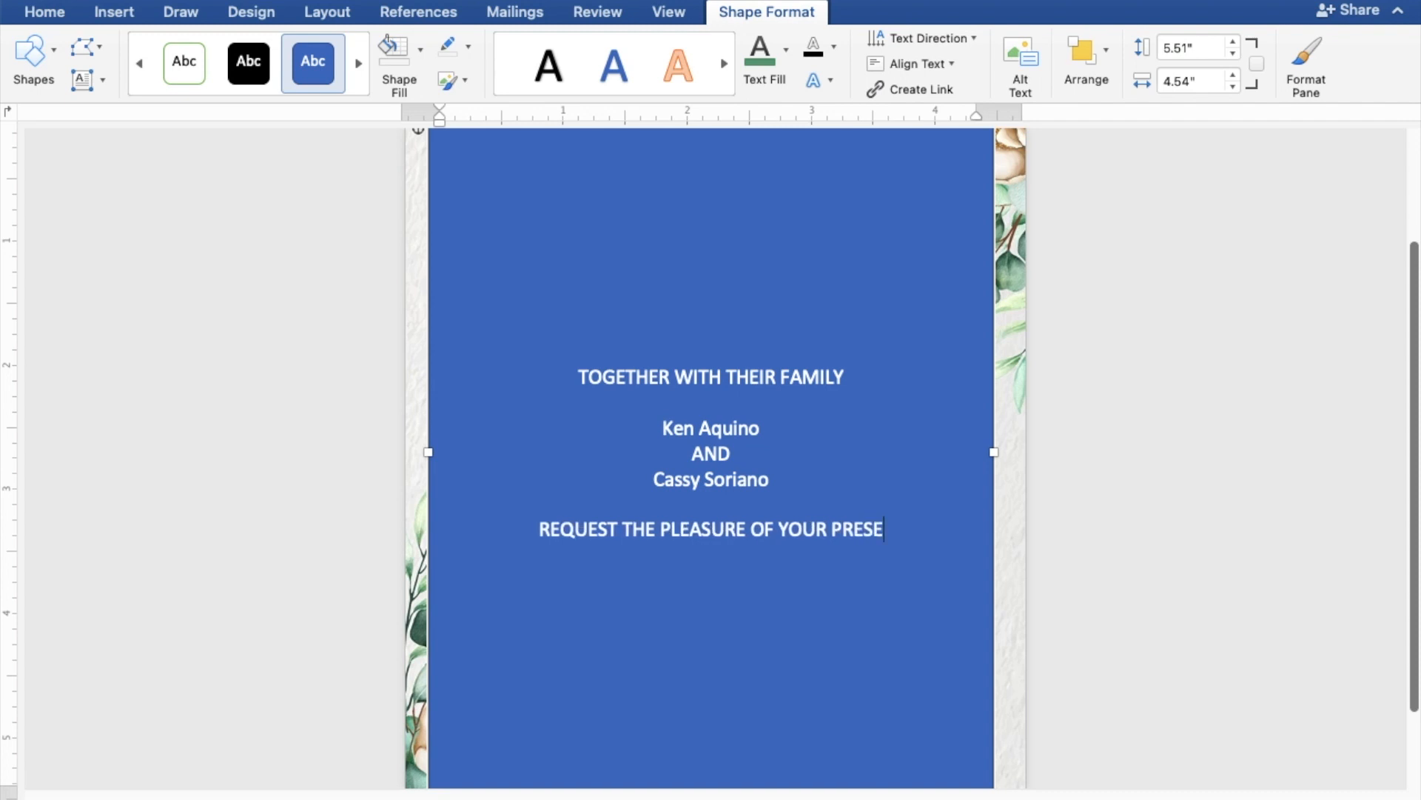
text(NCE)
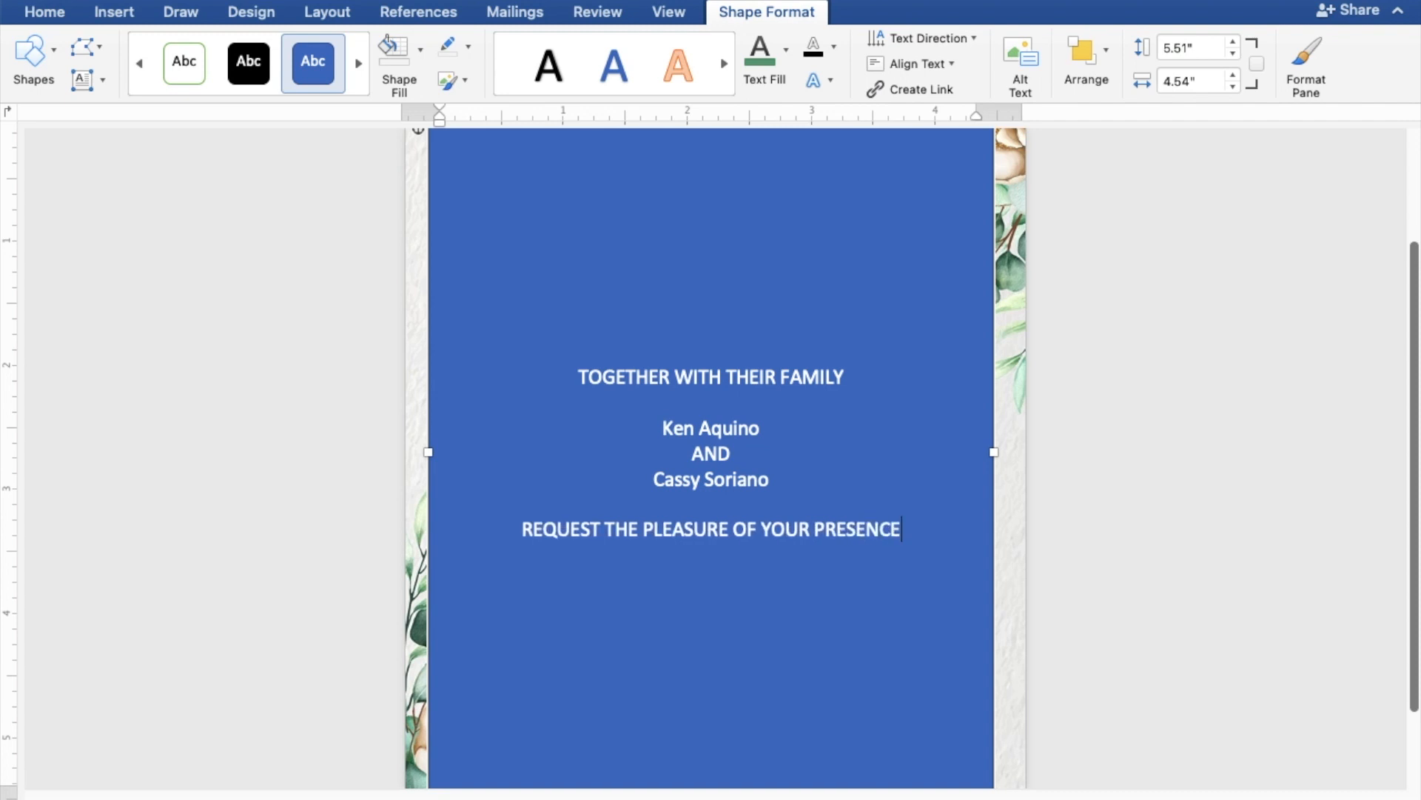
key(Return)
text(AS THEY)
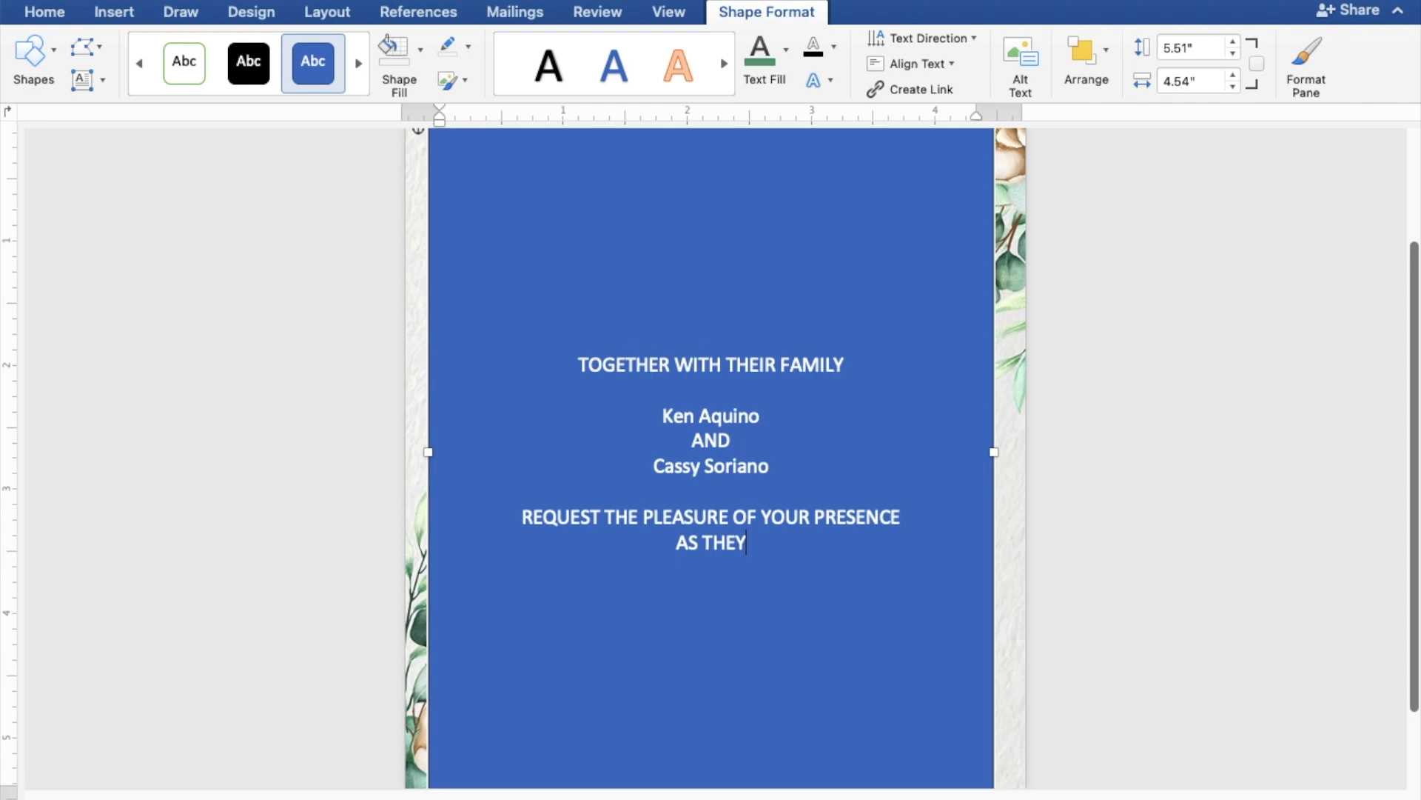
text( JOYFUL)
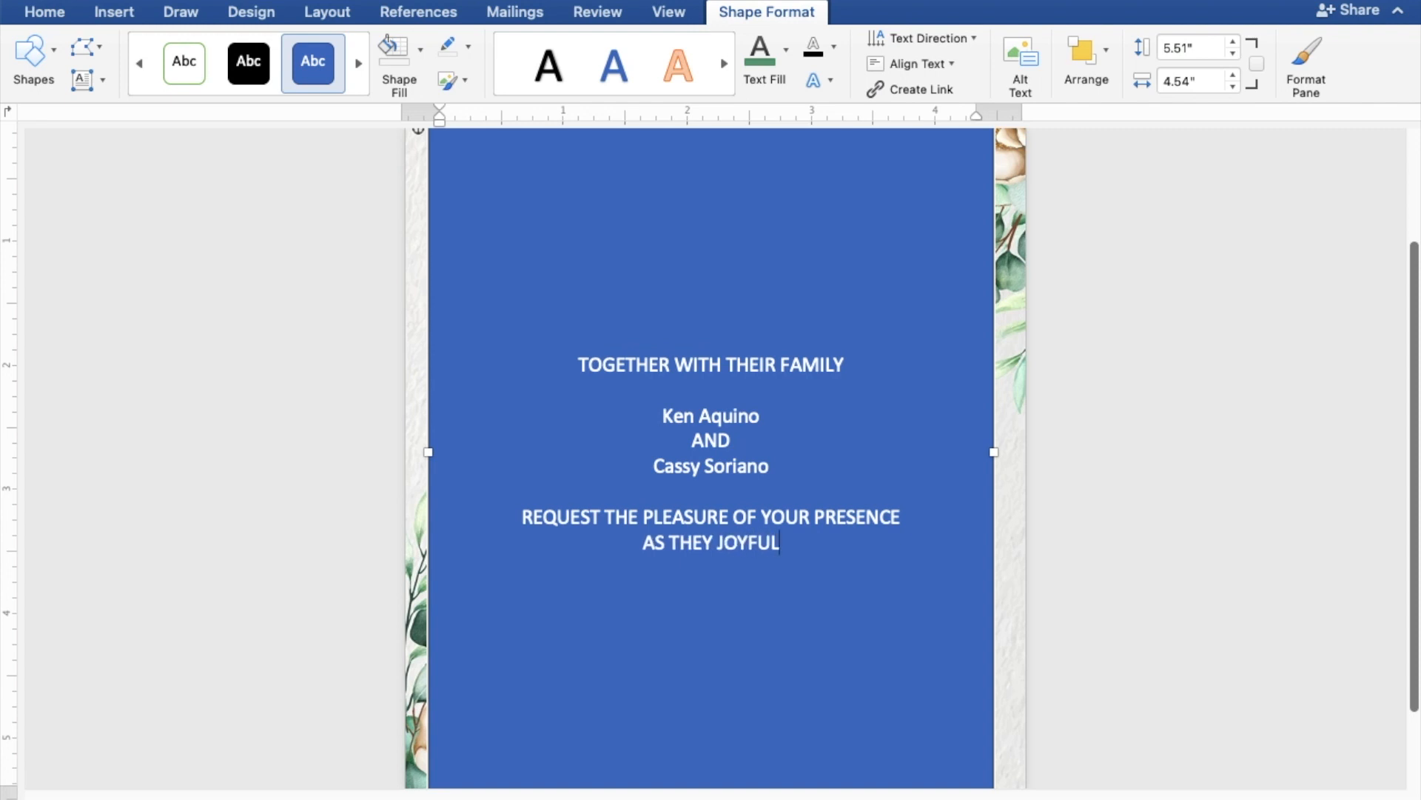
text(LY U)
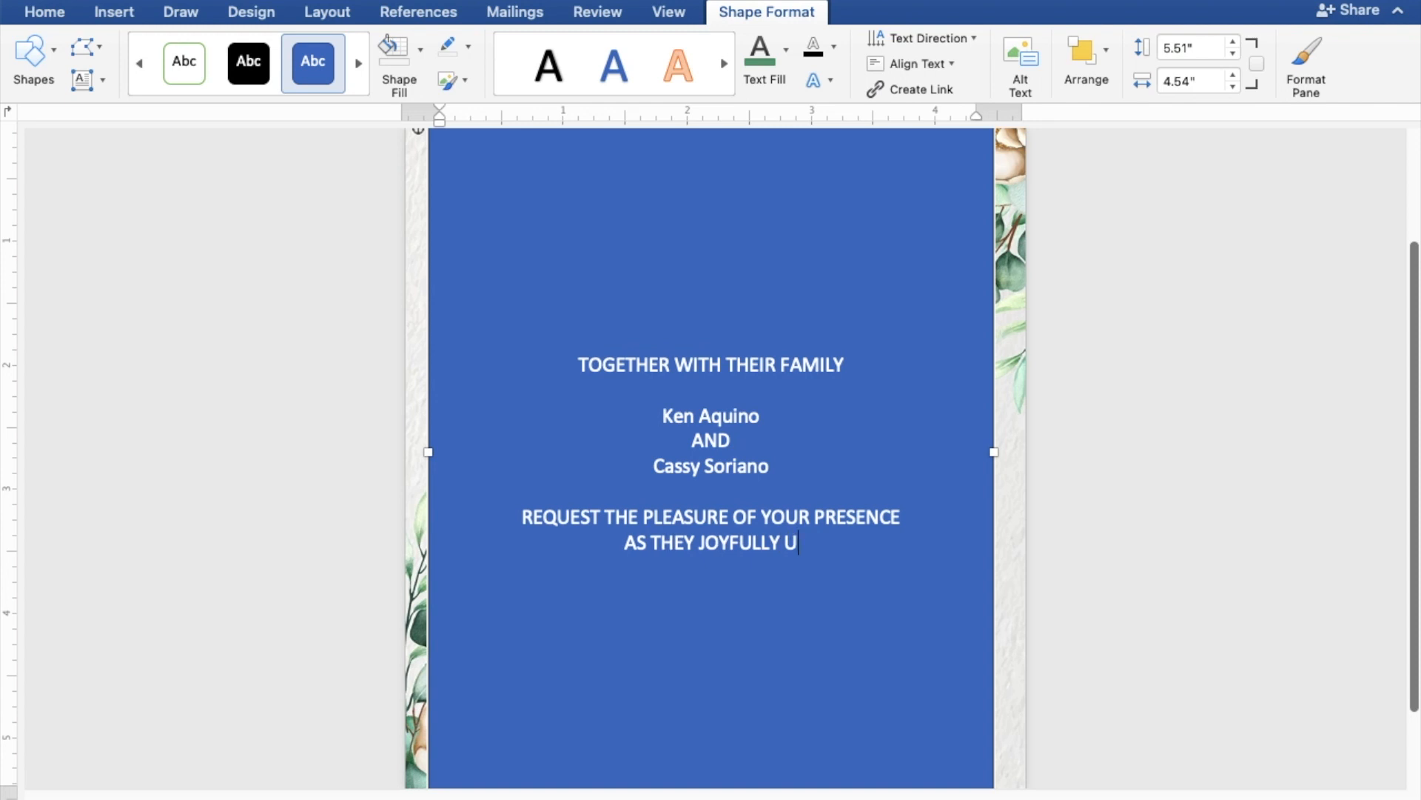
text(NIT)
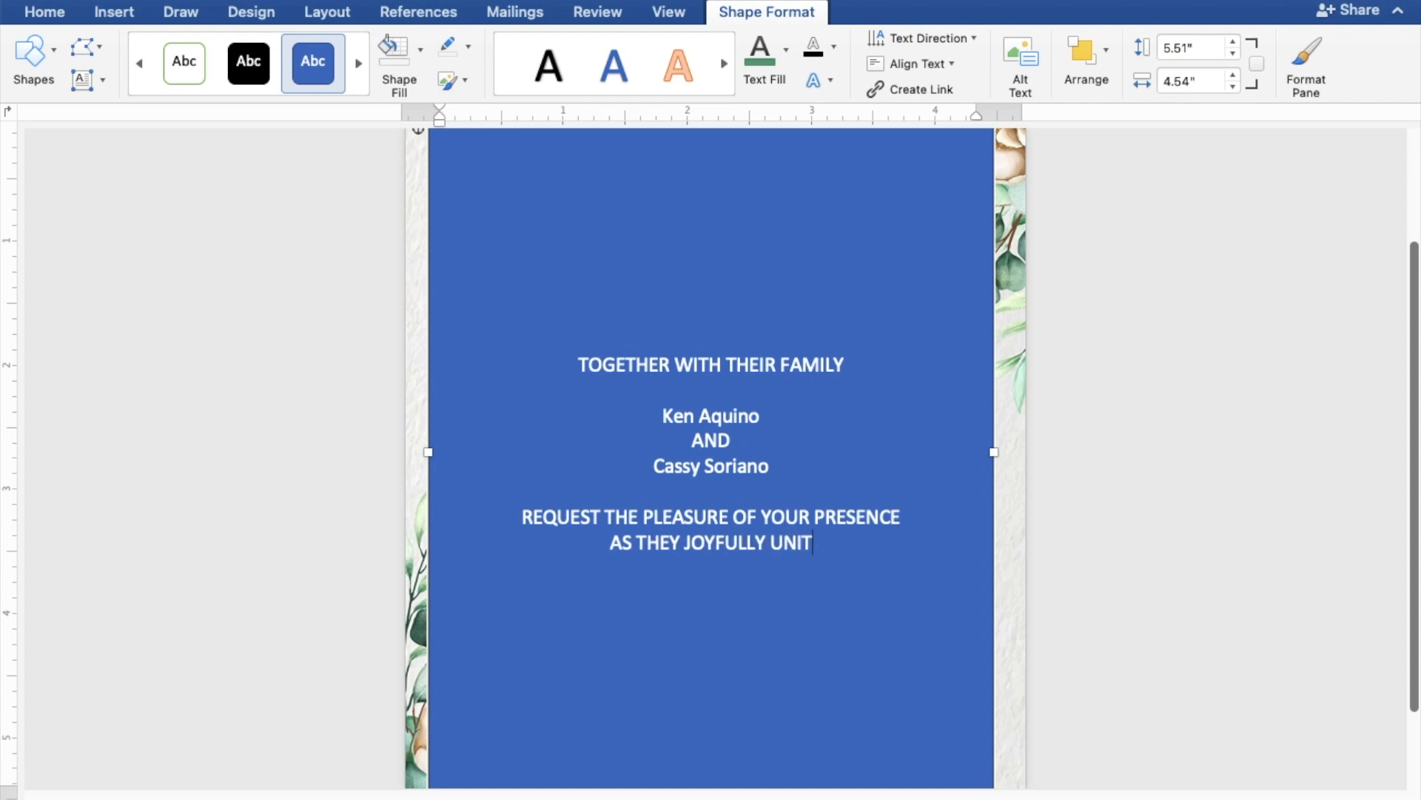
text(E IN)
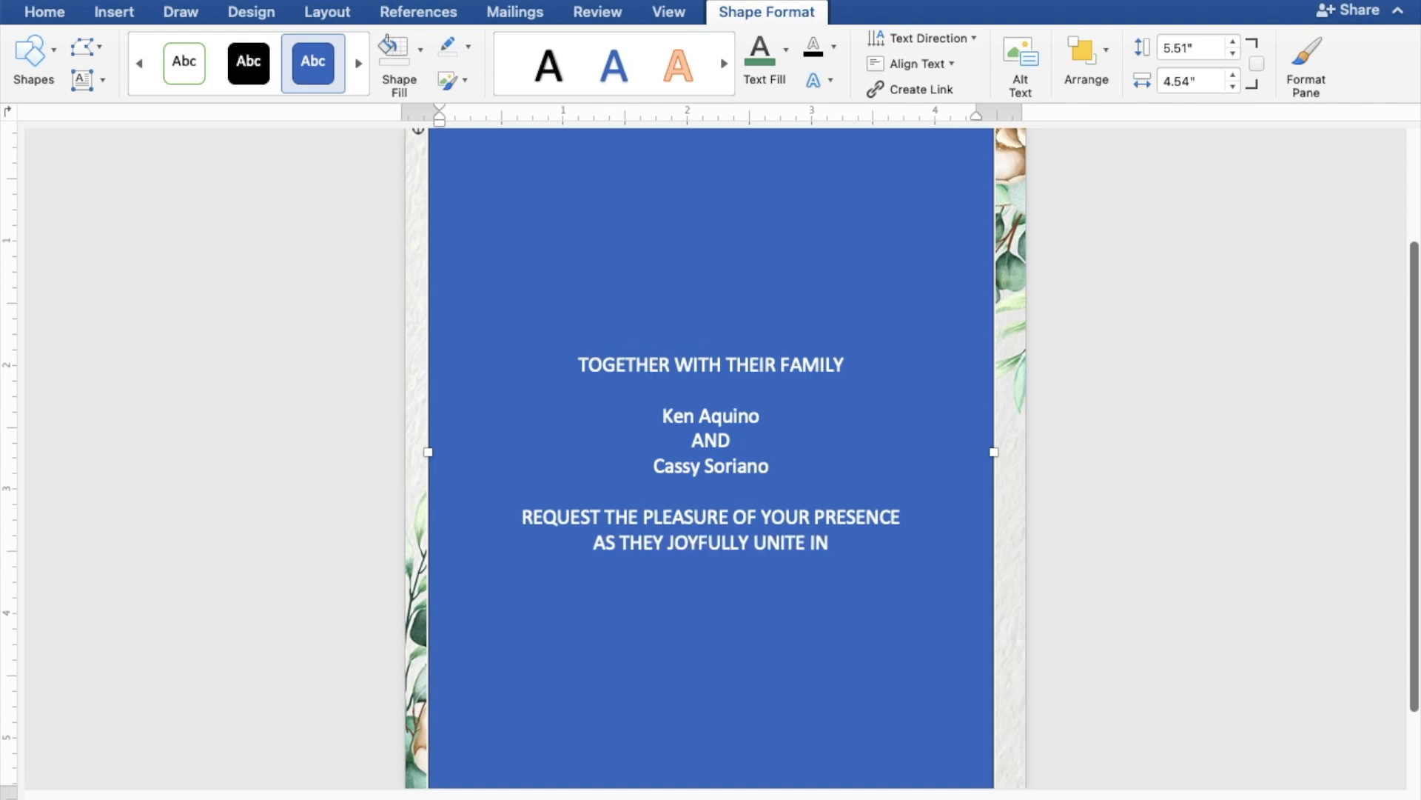
text( MA)
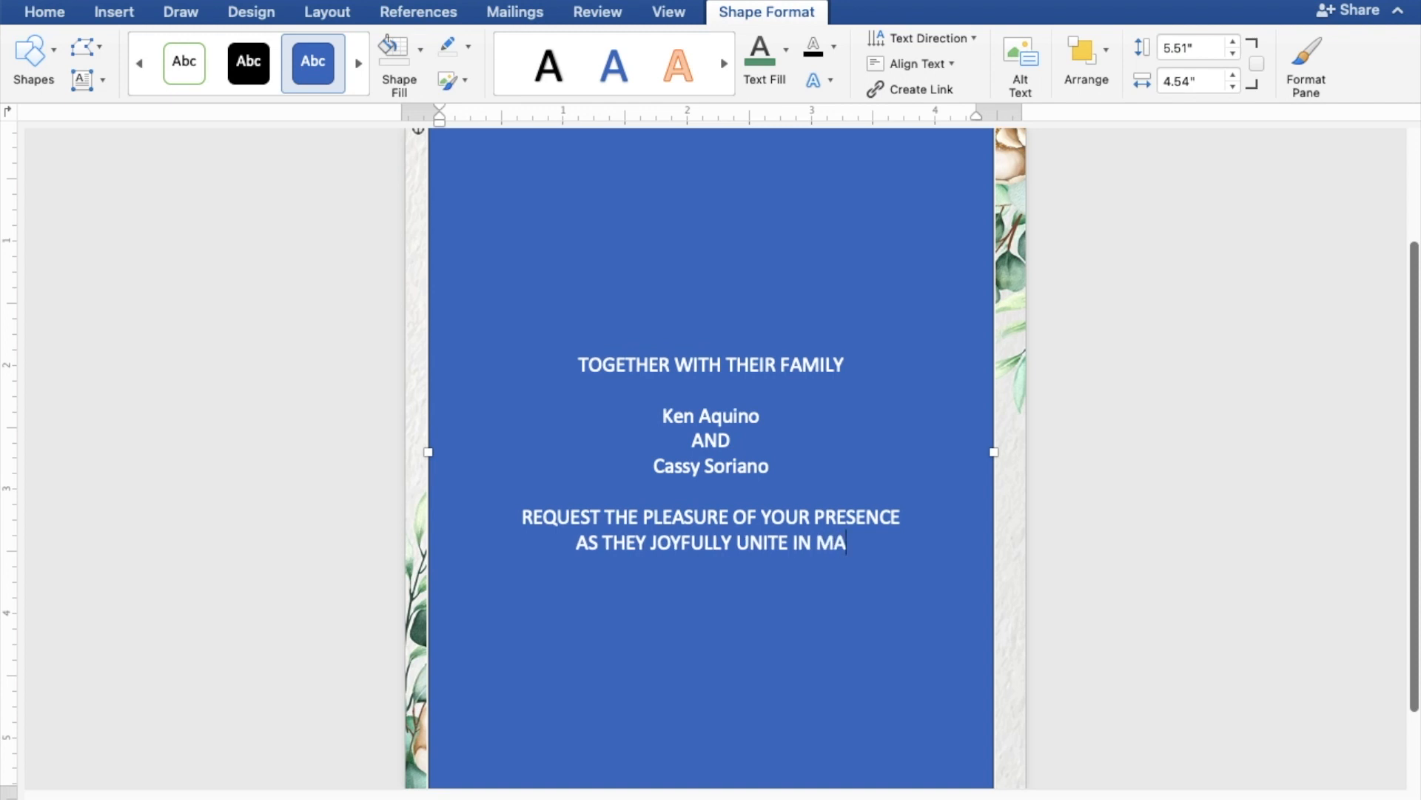
text(RRIAGE)
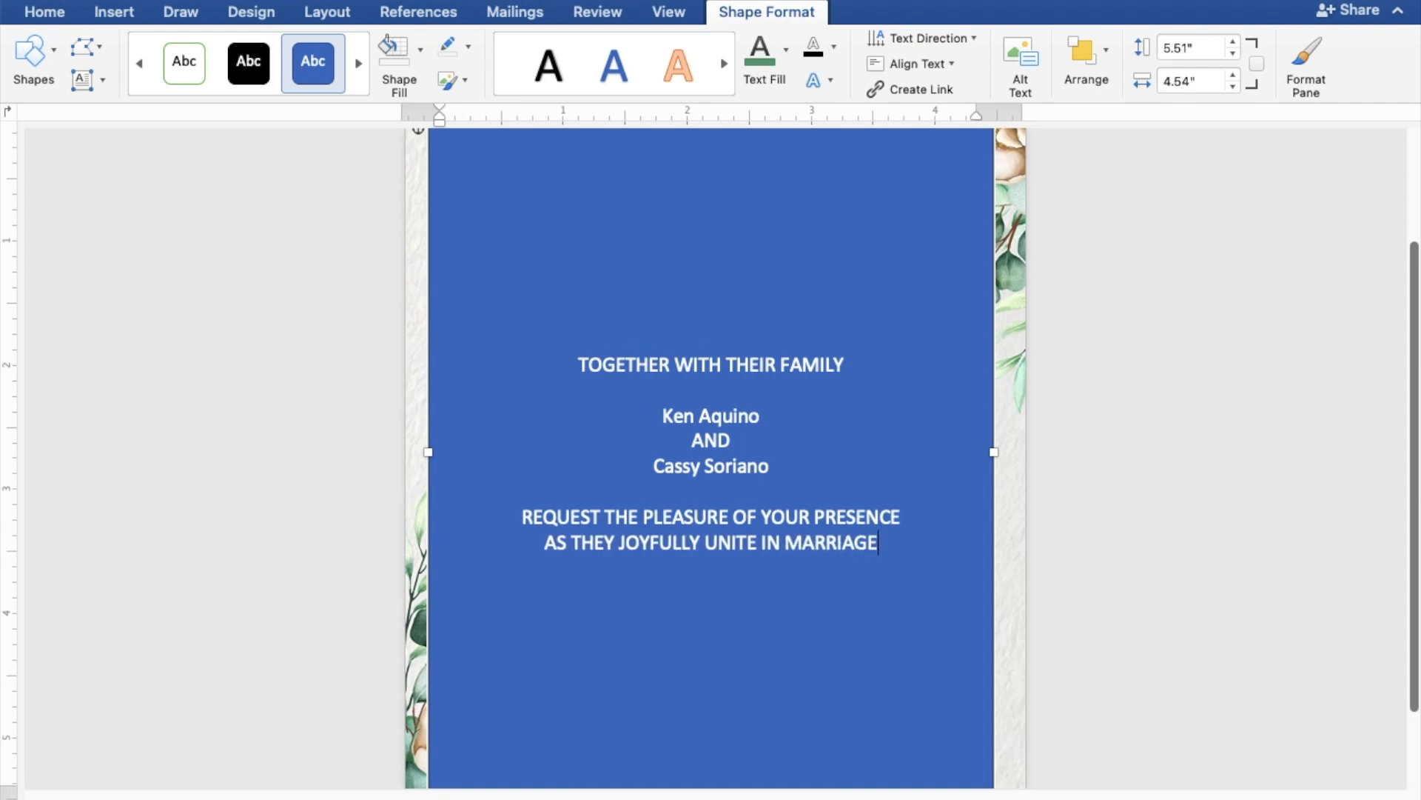
key(Return)
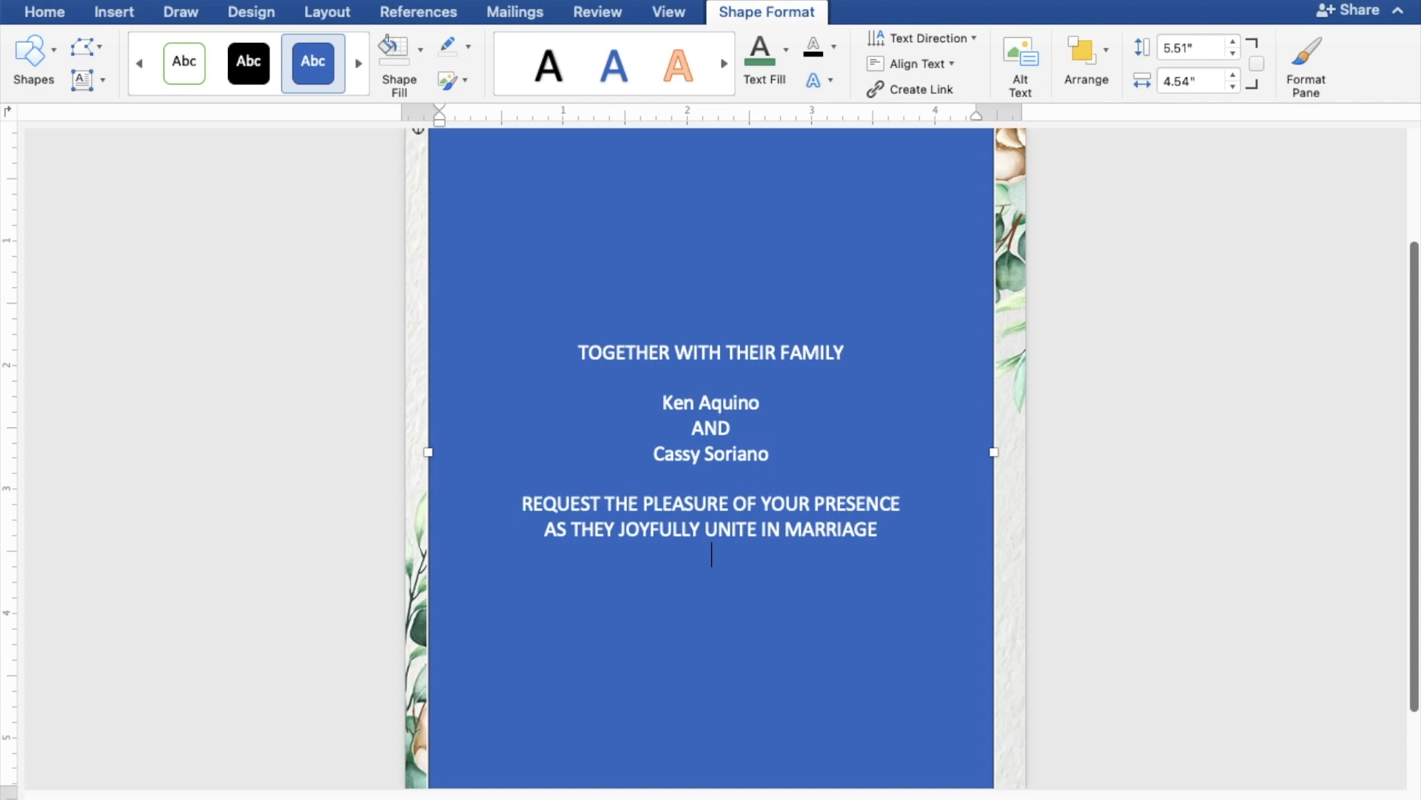
key(Return)
text(S)
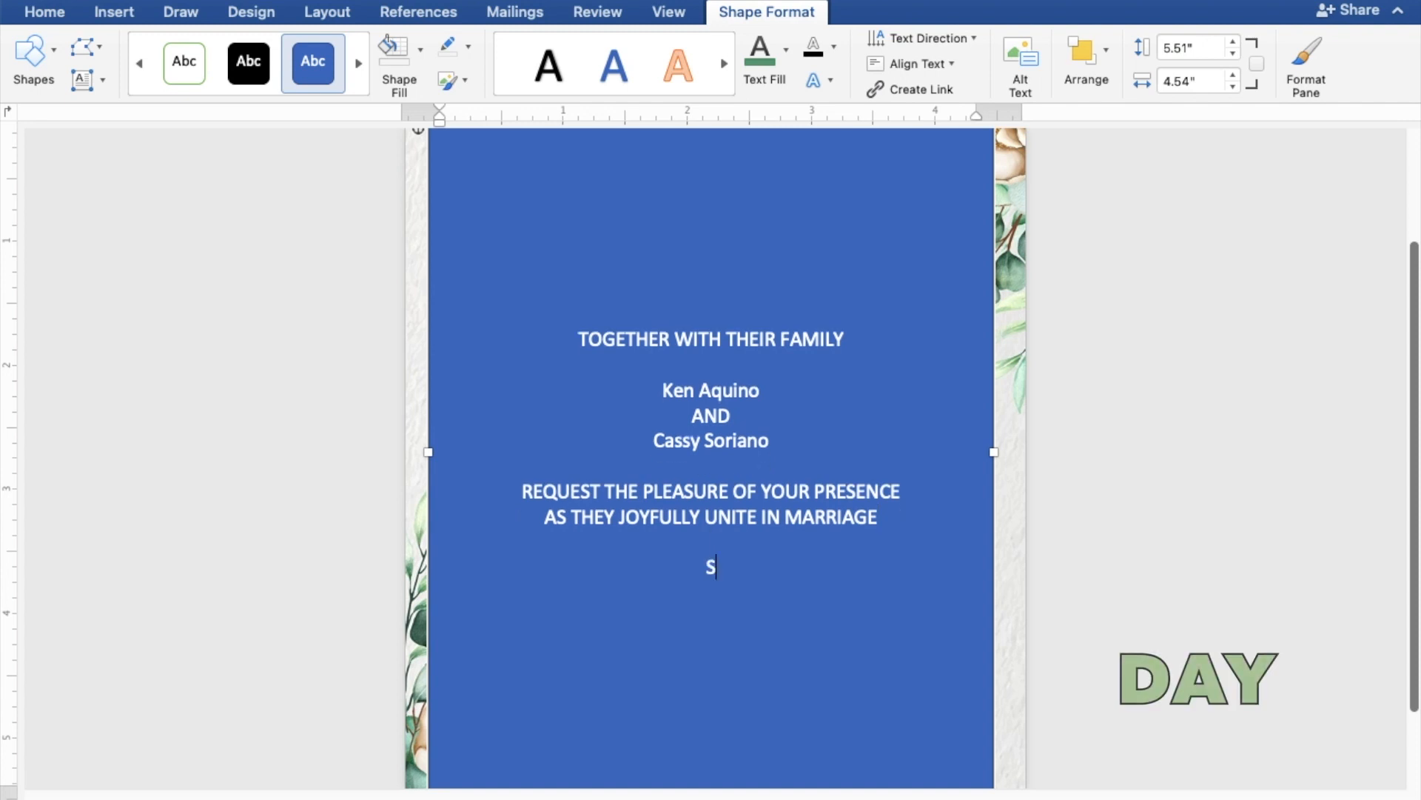
text(UNDAY)
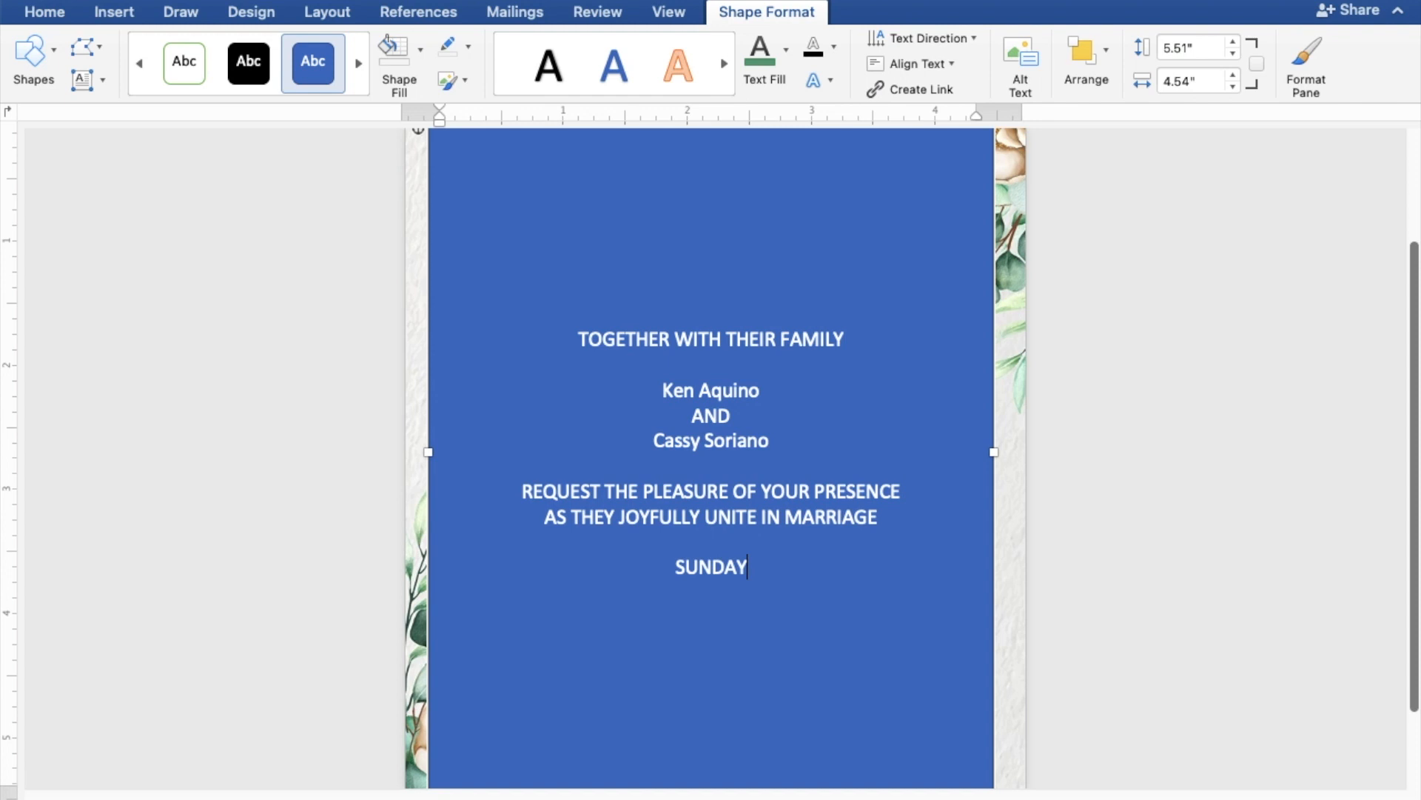
key(Return)
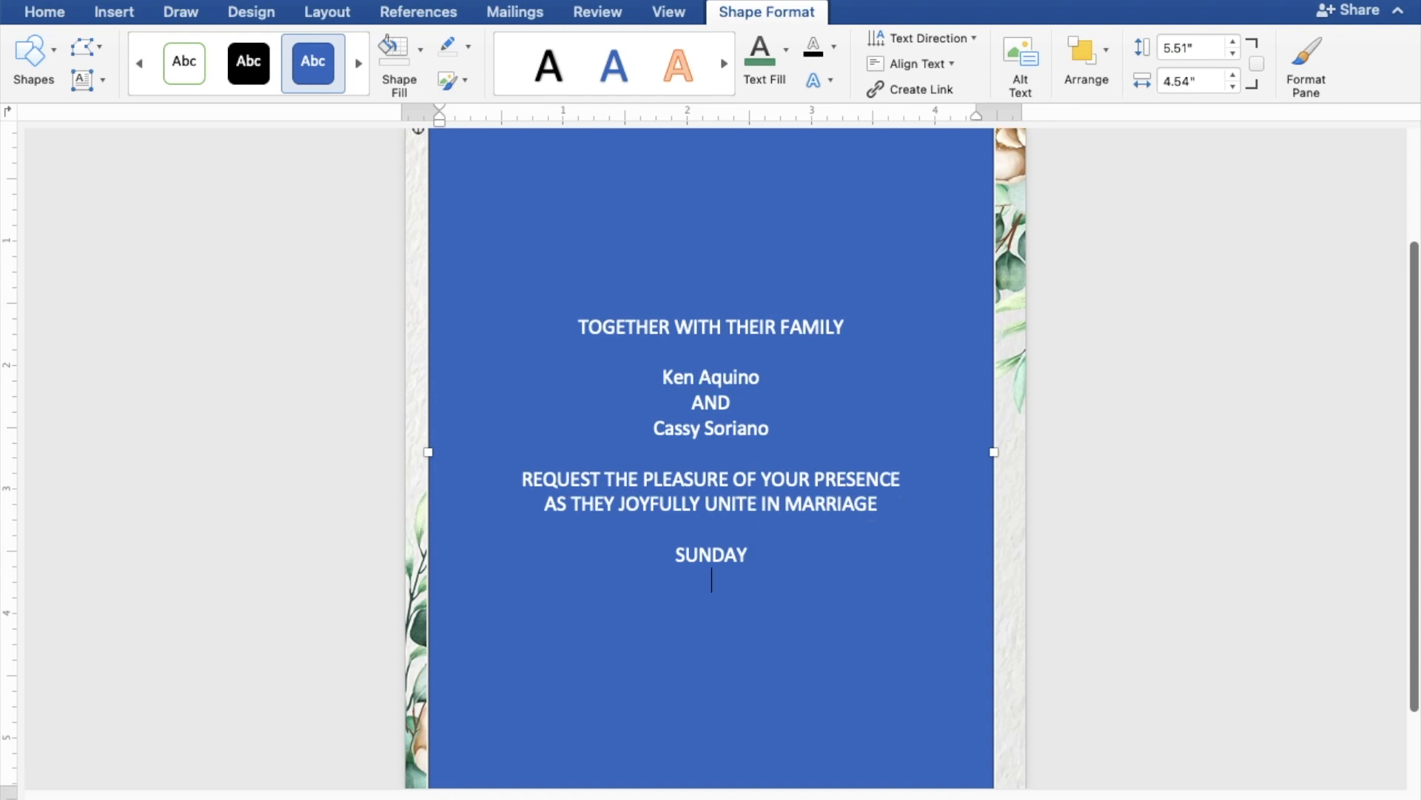
text(J)
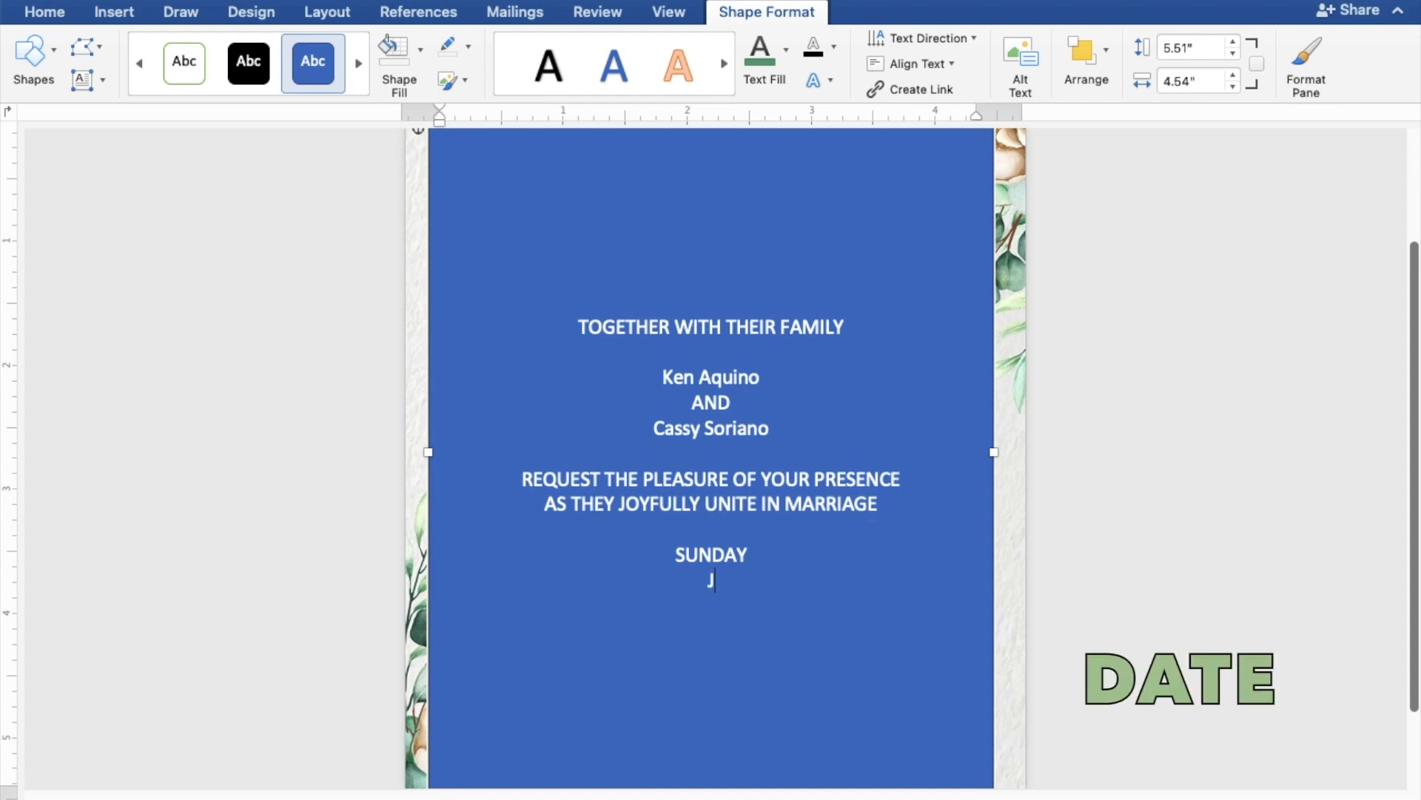
text(UNE 25, 2023)
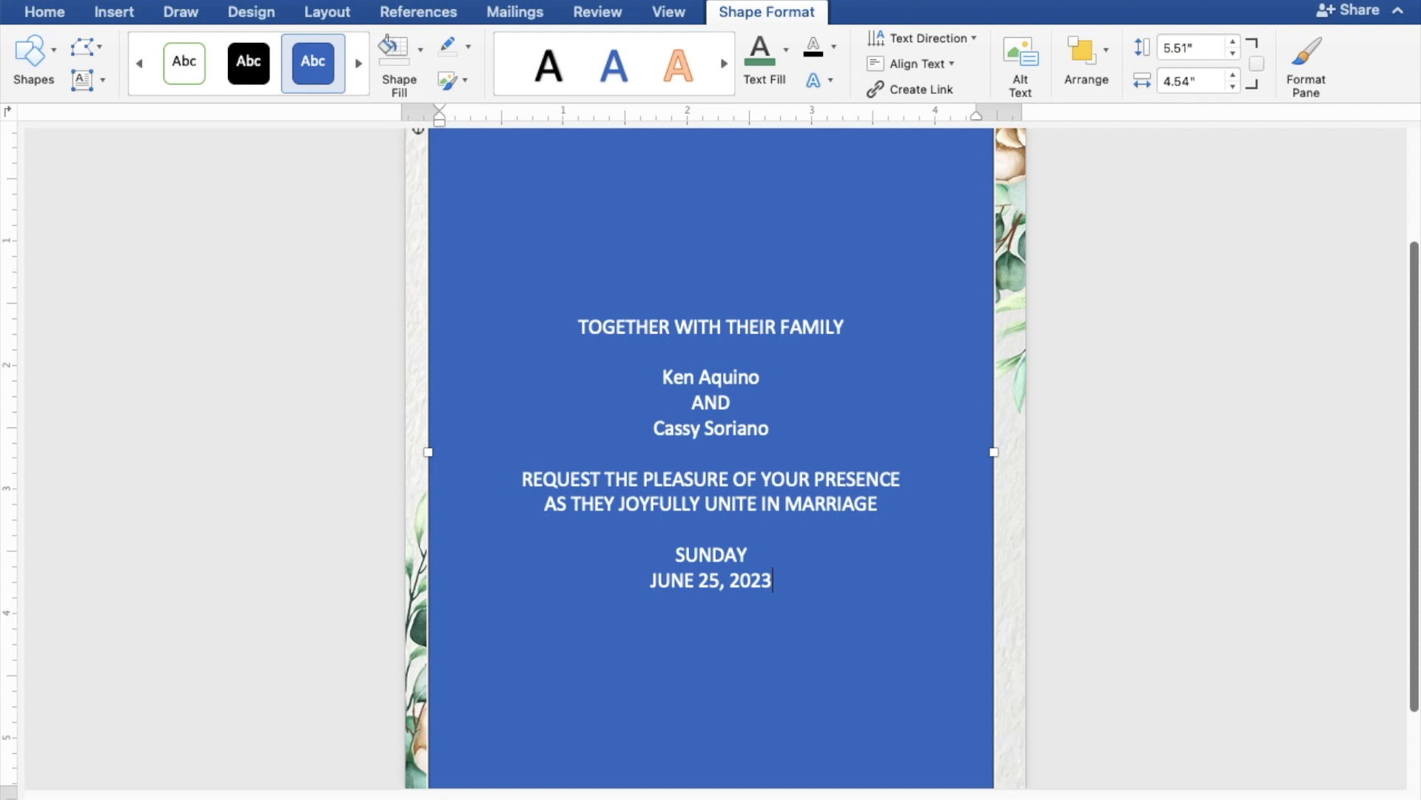
Add the line 10:00 IN THE MORNING below the date
key(Return)
text(10:00 IN)
text(T)
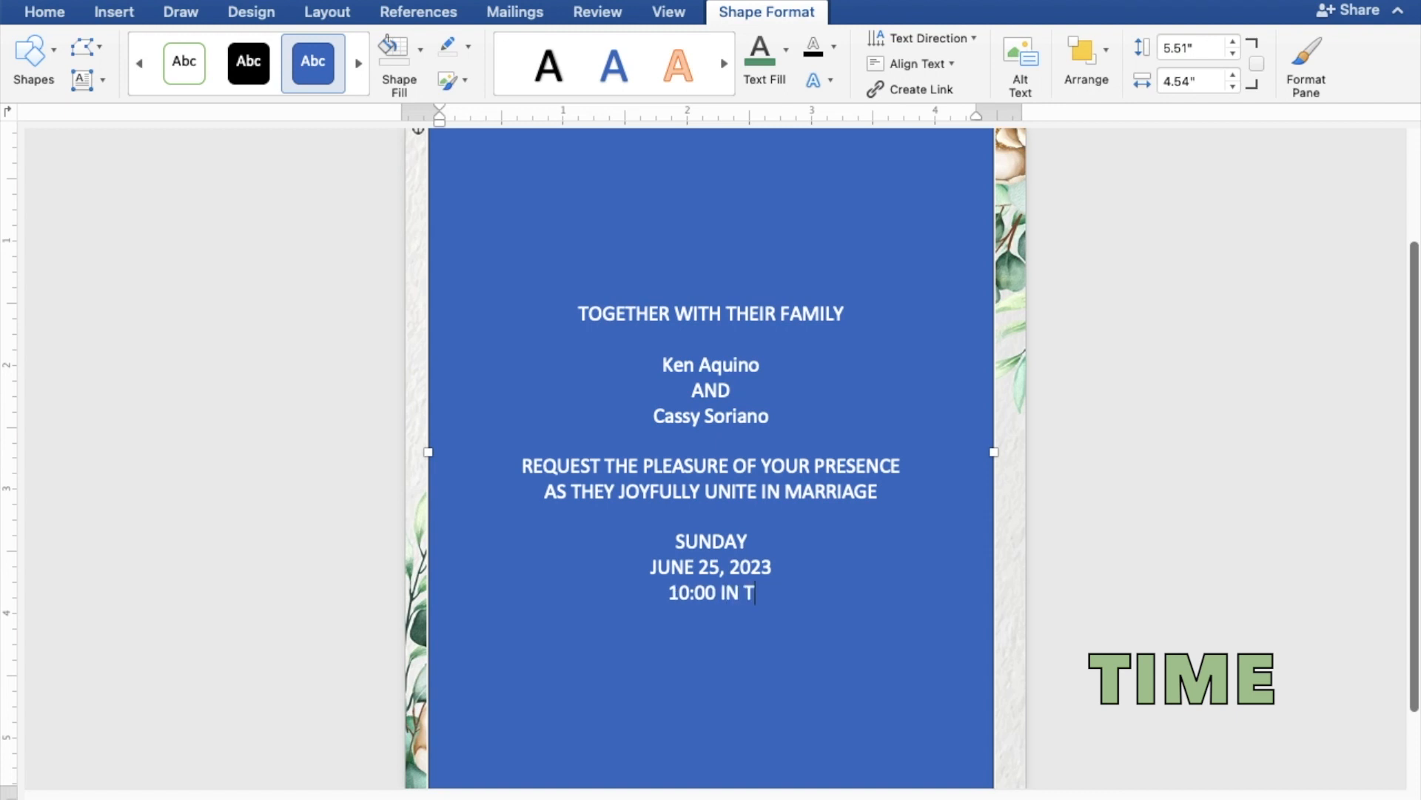
text(HE M)
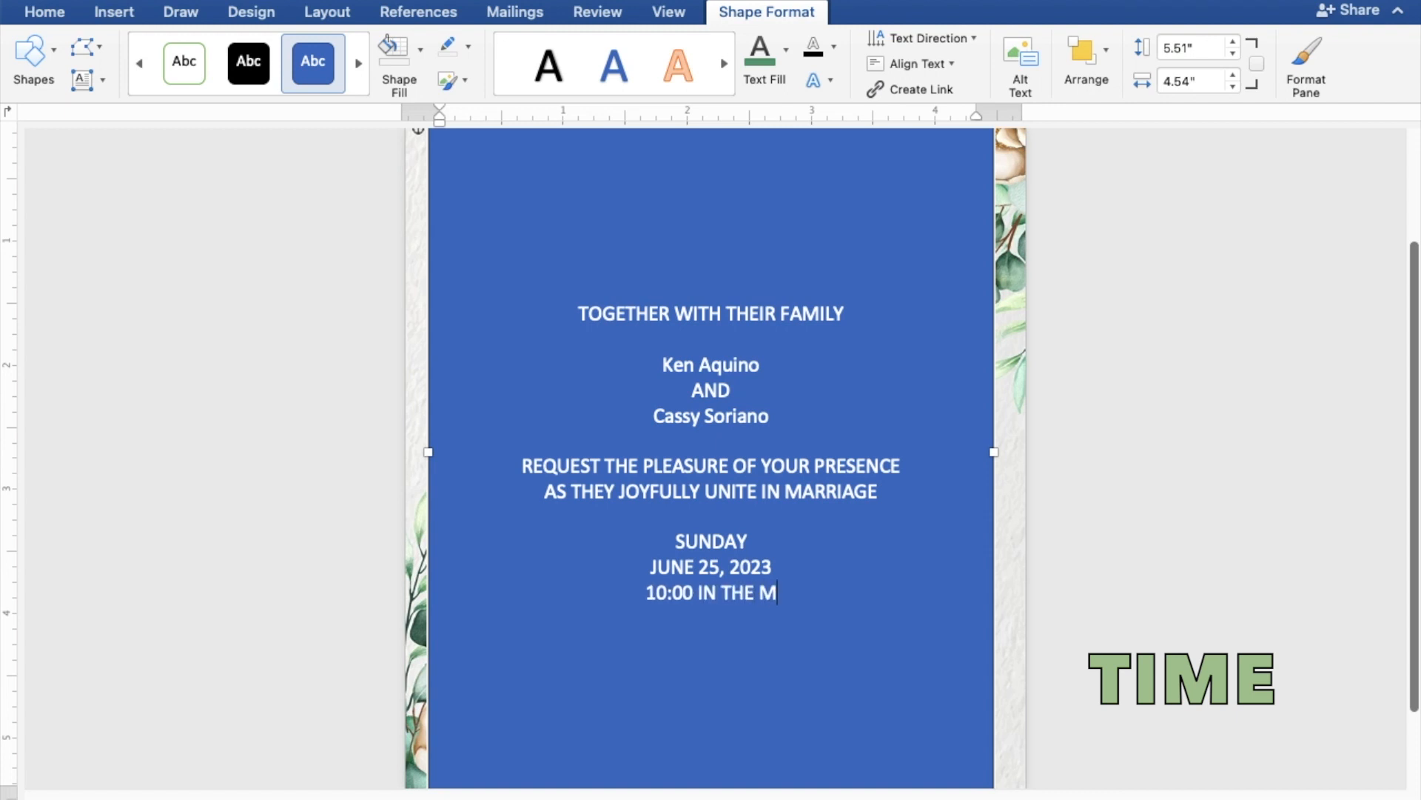
text(ORNING)
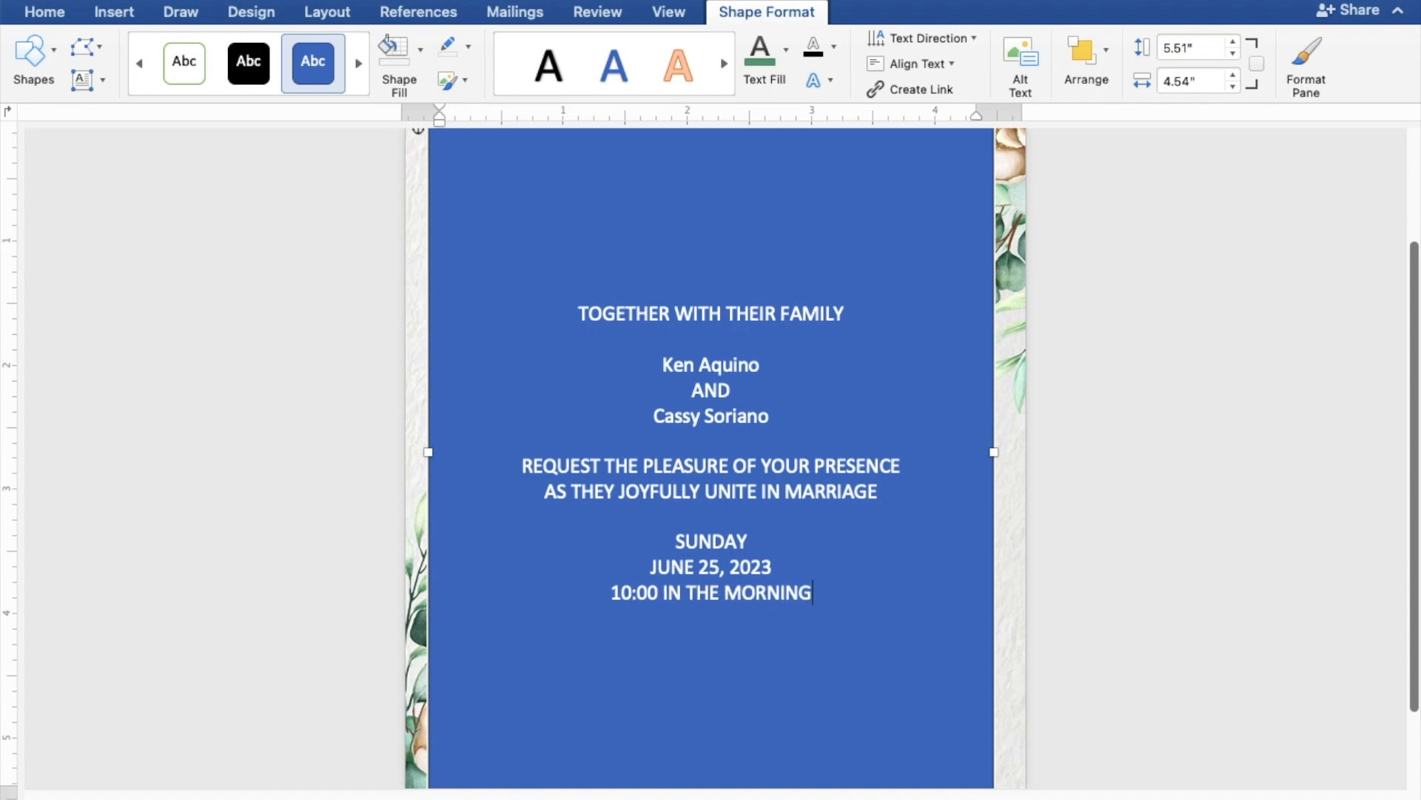
key(Return)
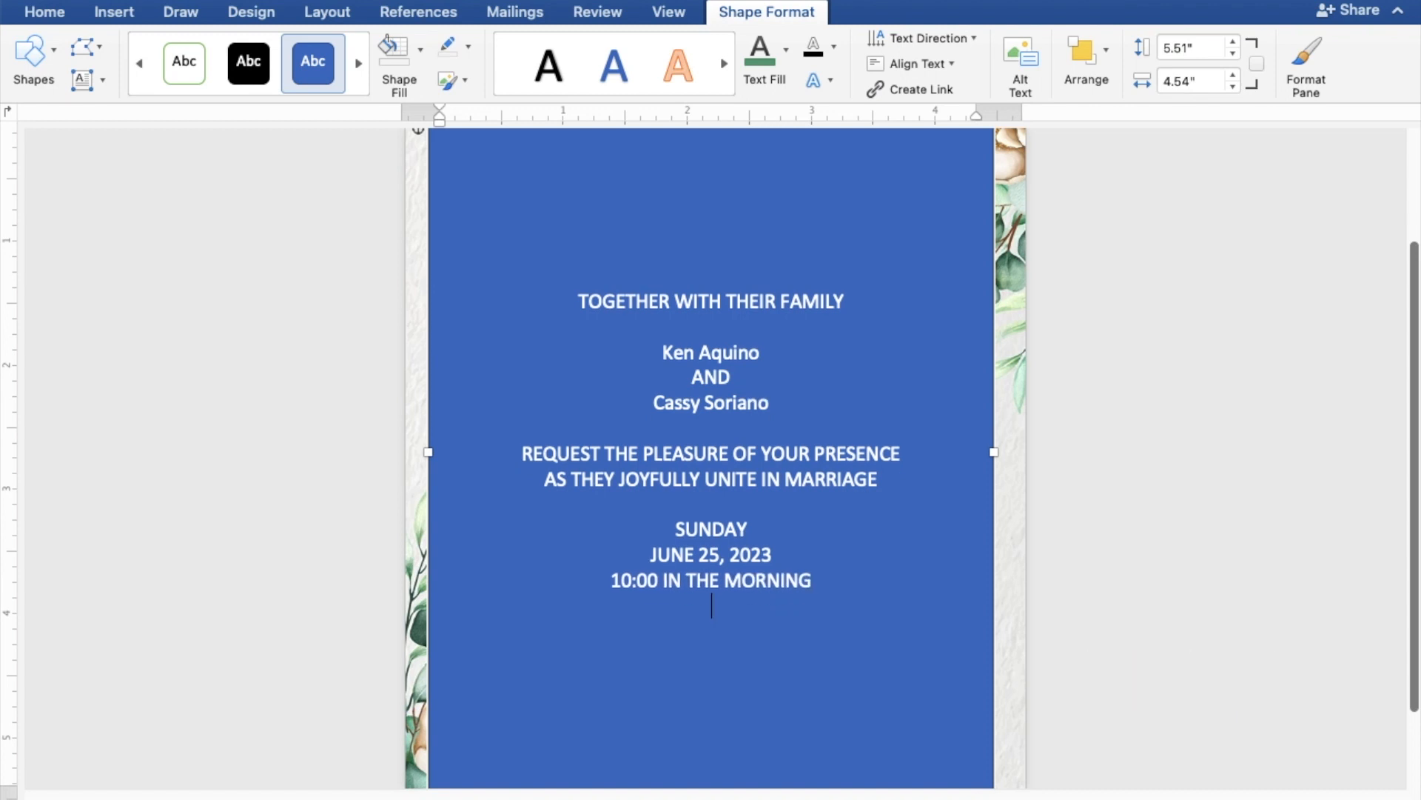
Type ST. THOMAS AQUINAS PARISH CHURCH, MANGALDAN, PANGASINAN, and Reception to follow on separate lines
text(ST)
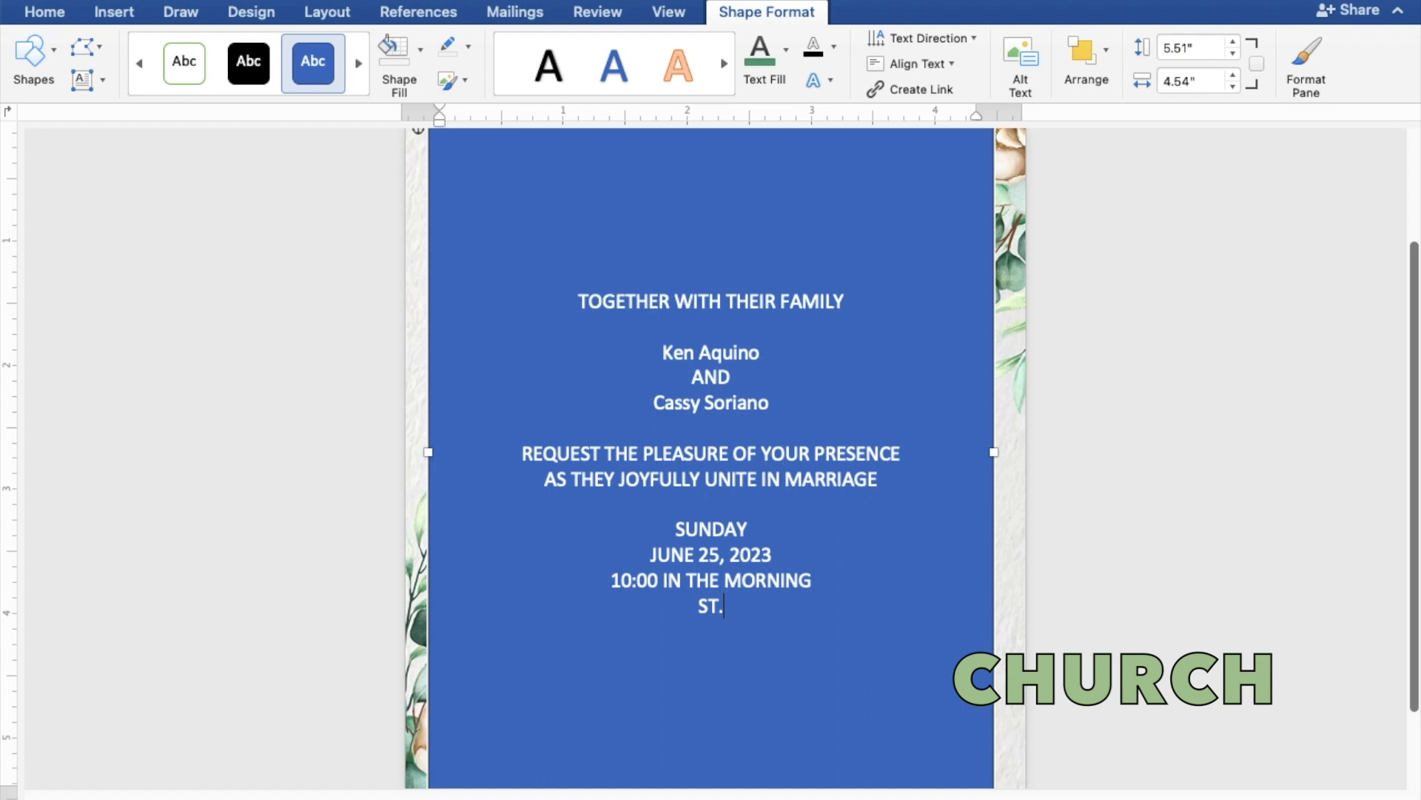
text(. THOMAS AQUI)
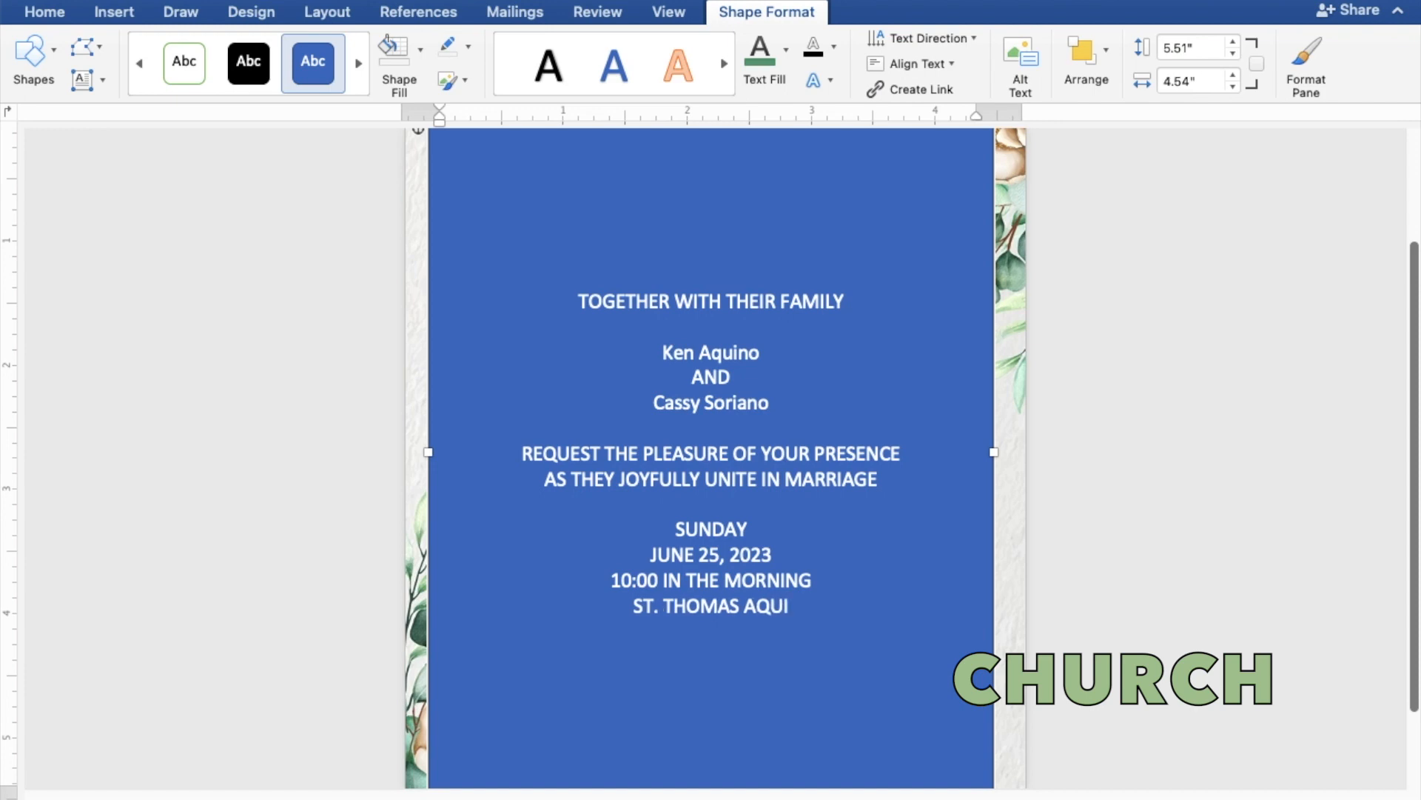
text(NAS)
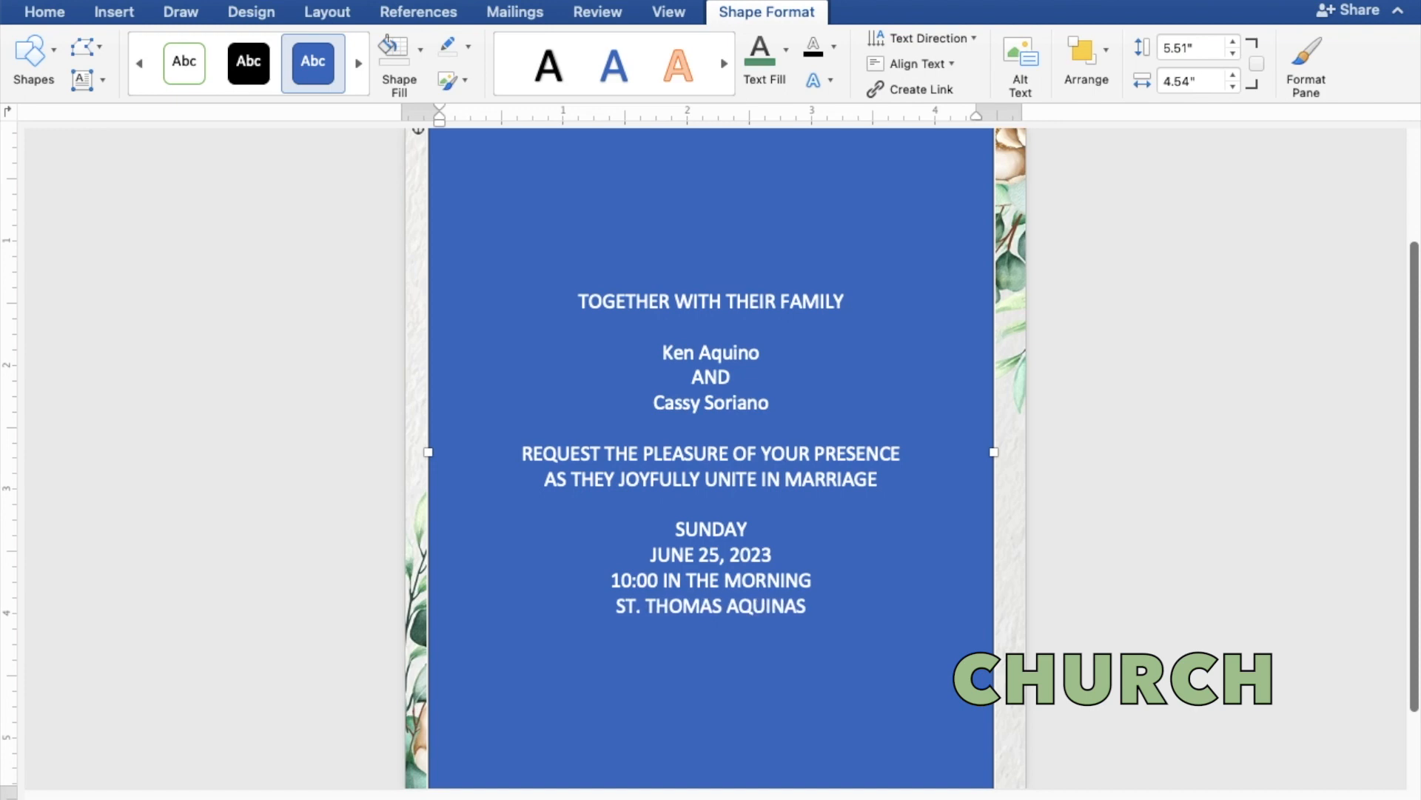
text( PA)
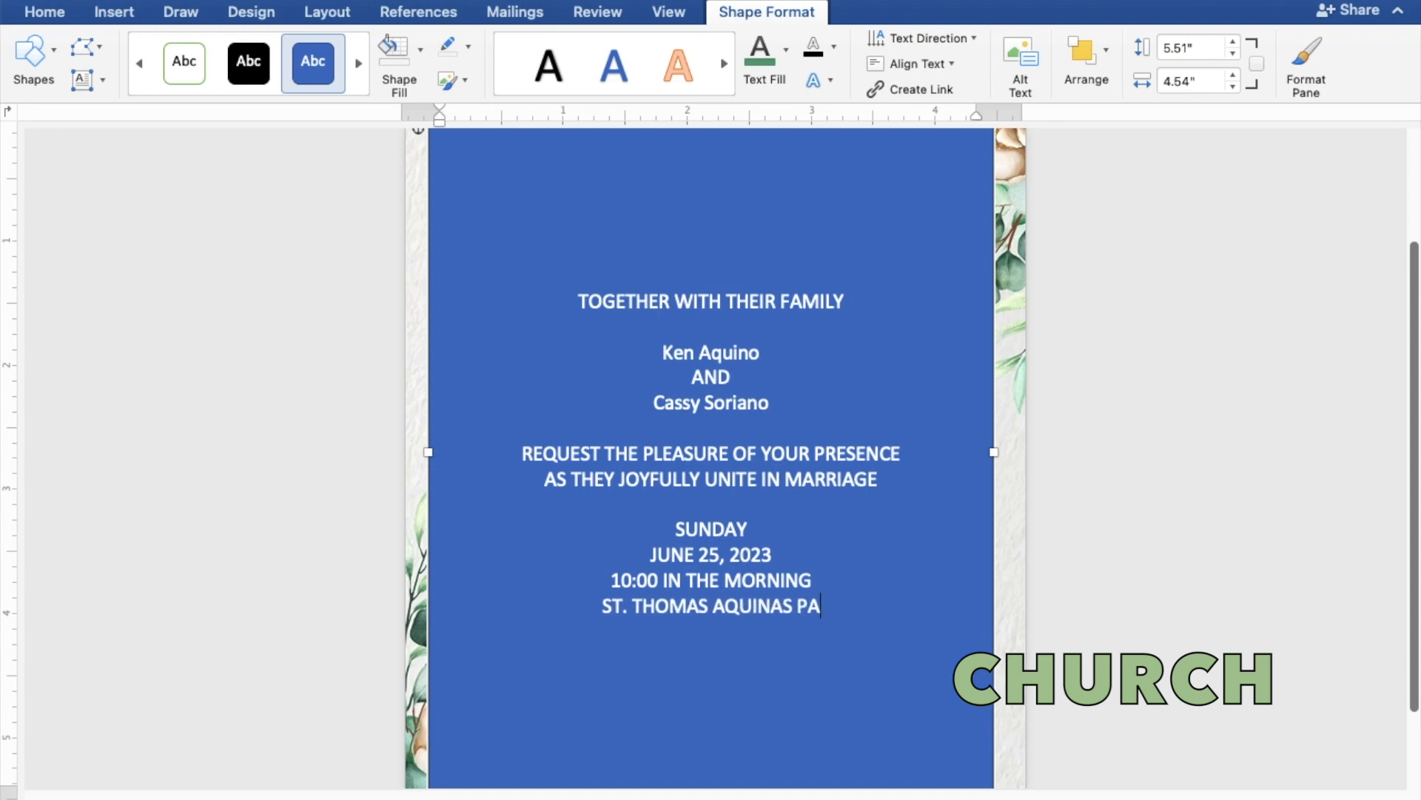
text(RISH)
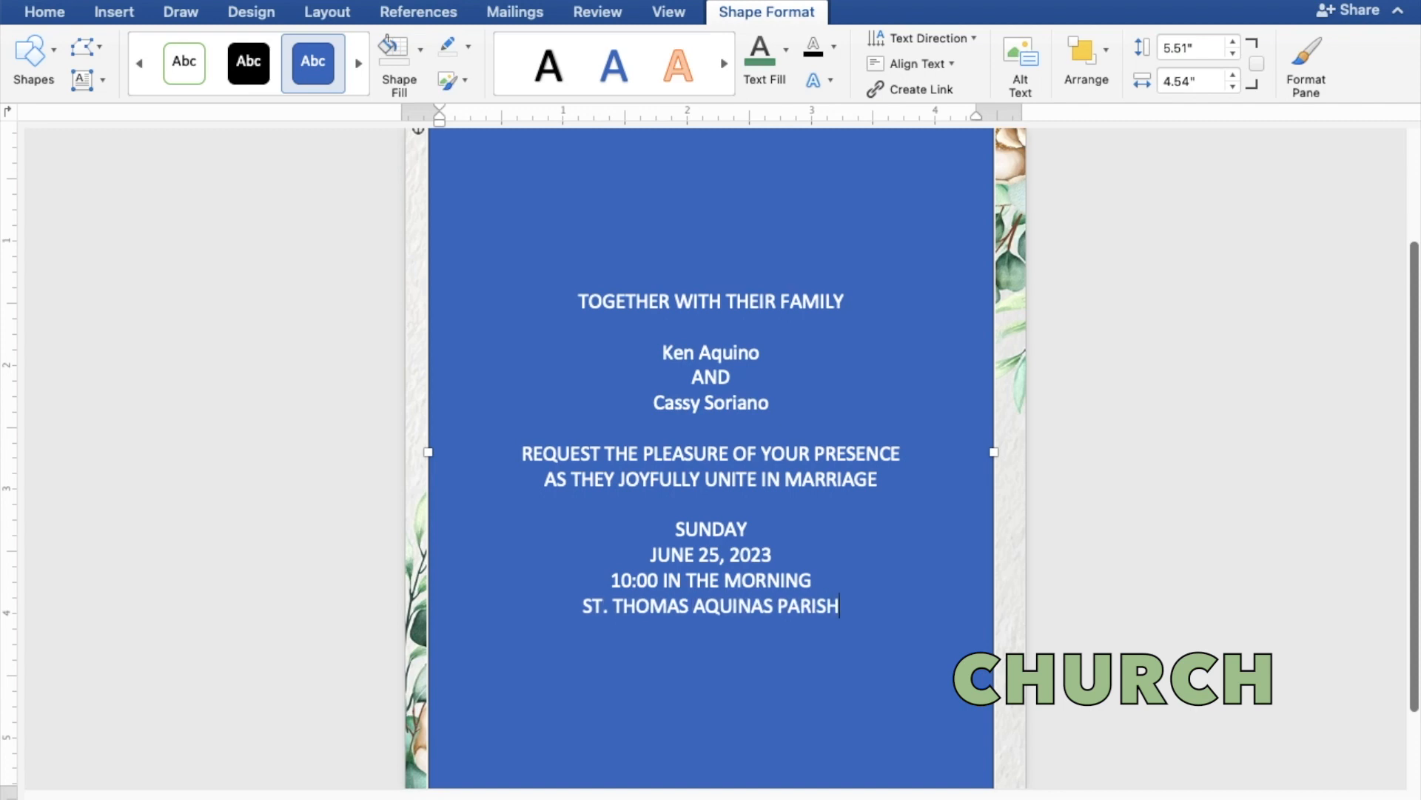
text( CHU)
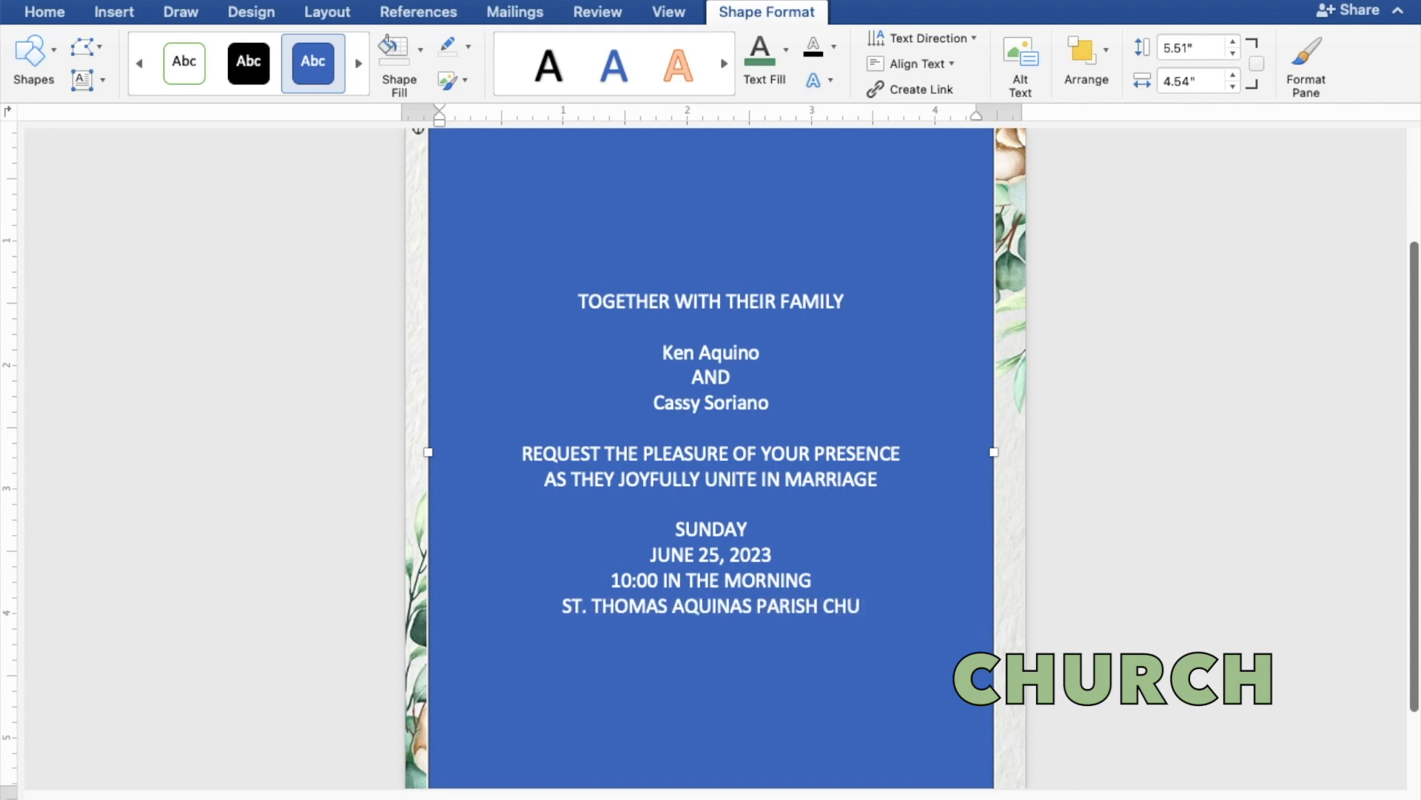
text(RCH)
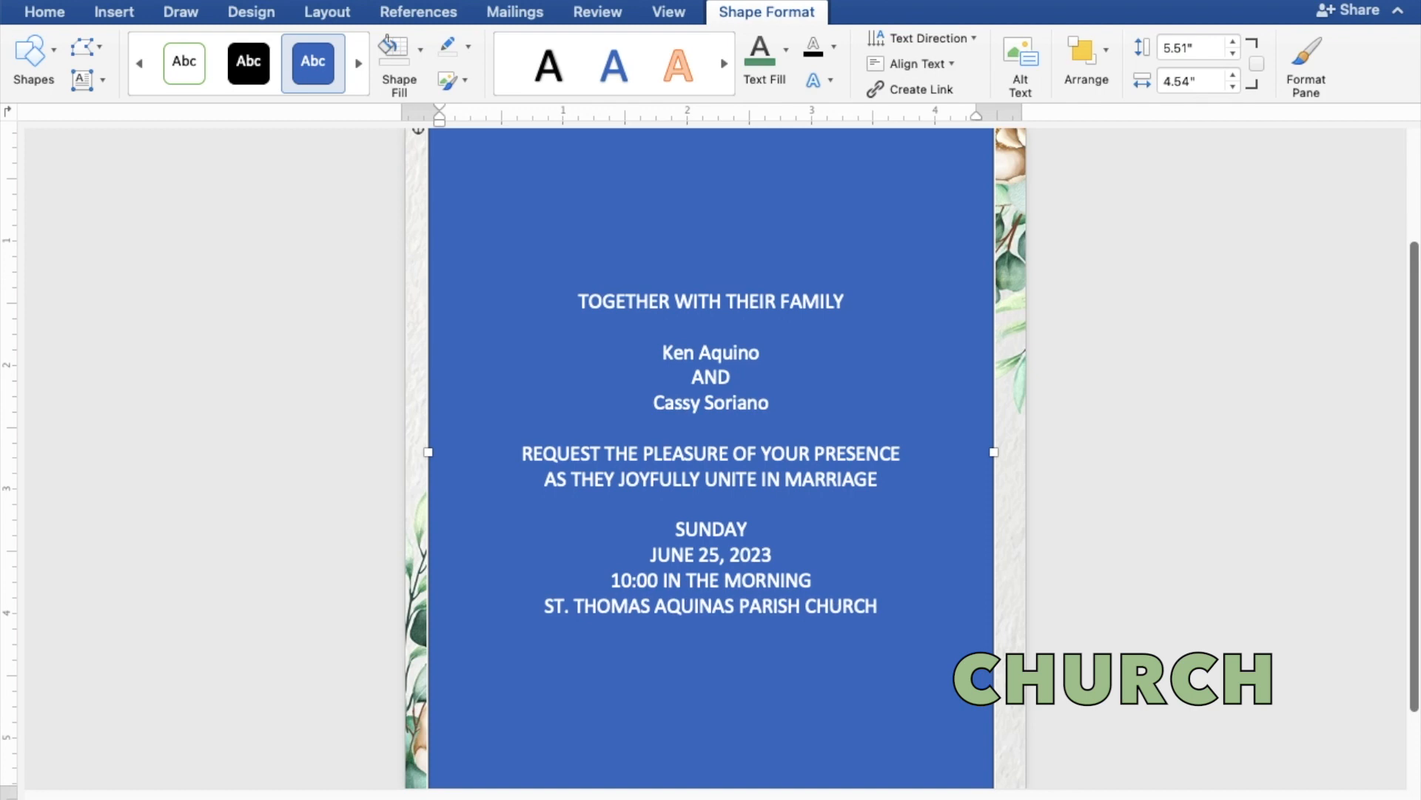
key(Return)
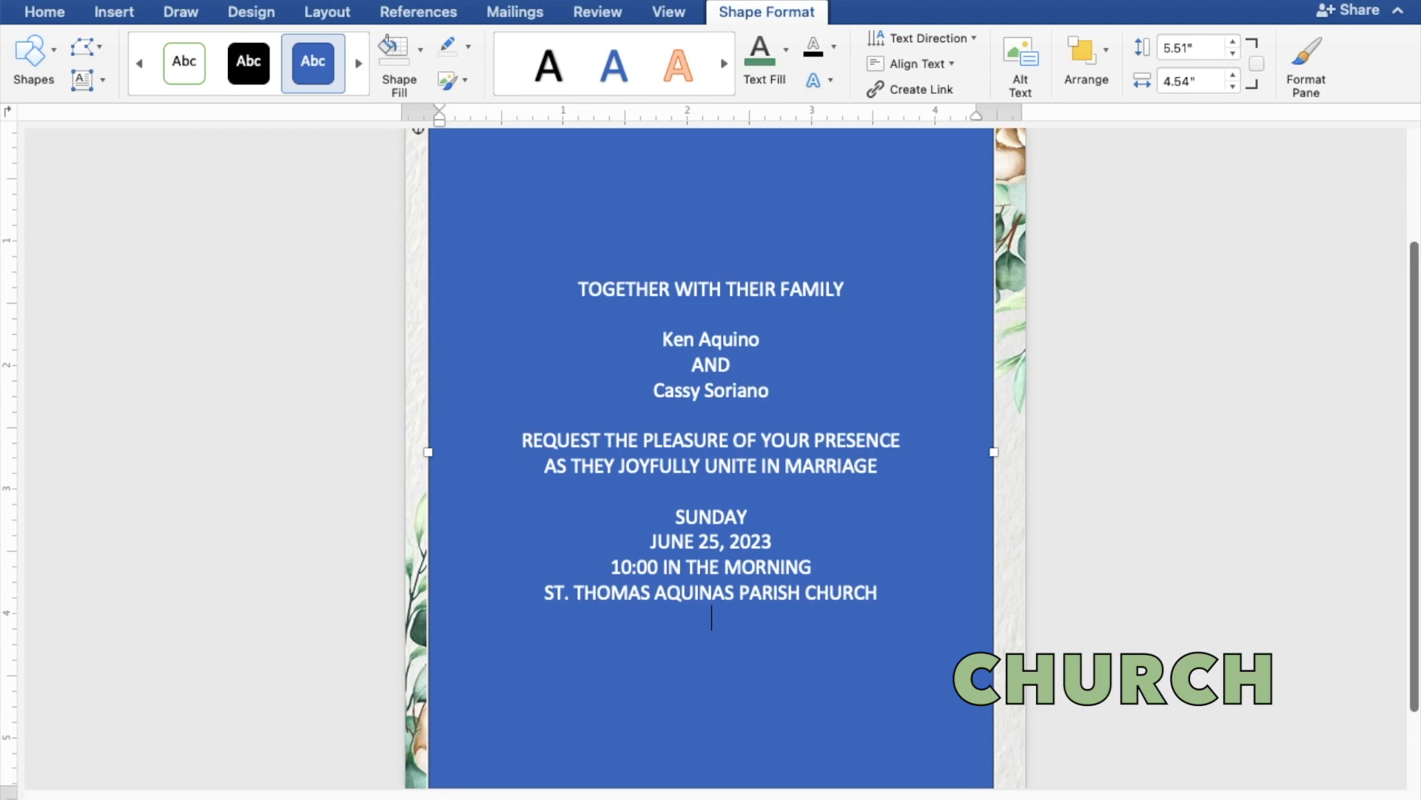
text(MANGALDAN)
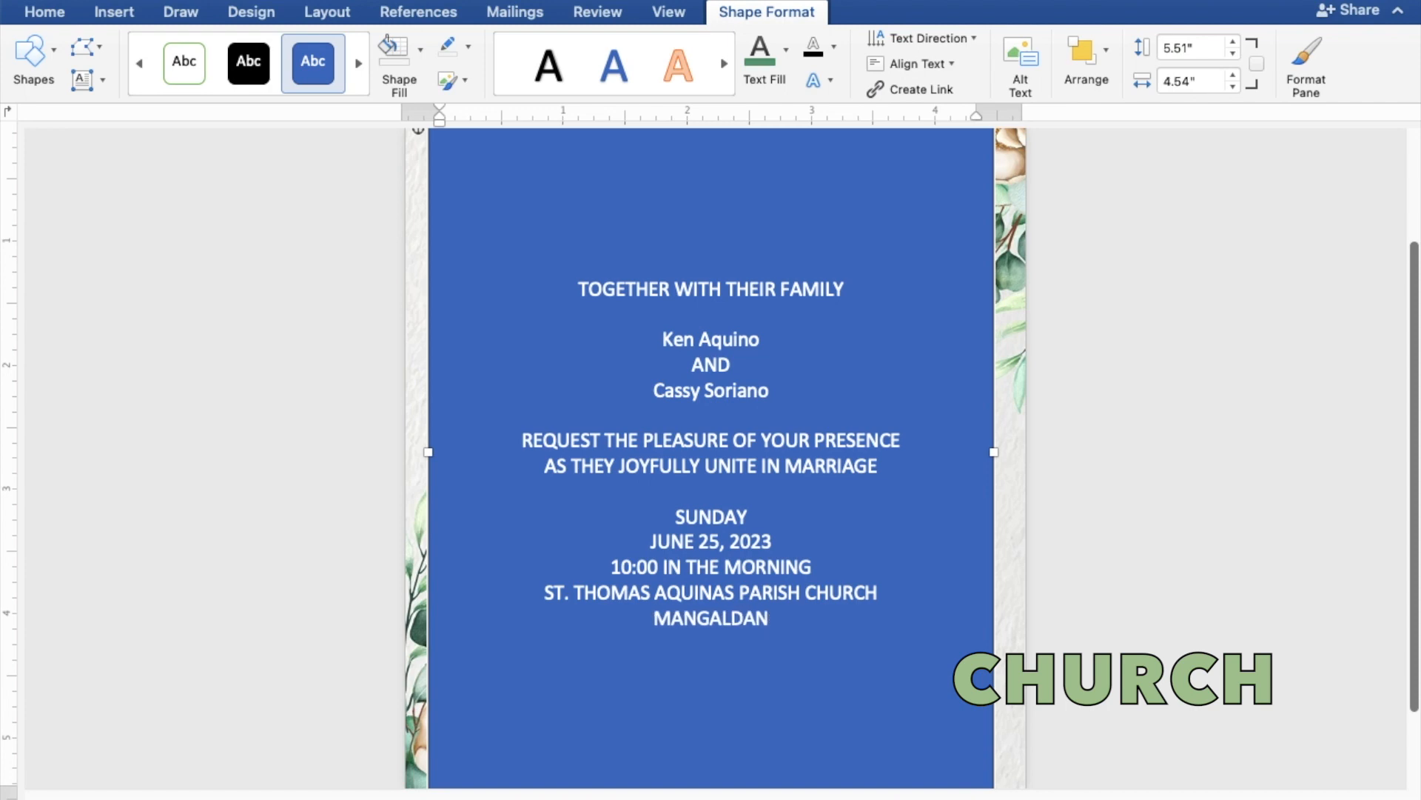
text(, P)
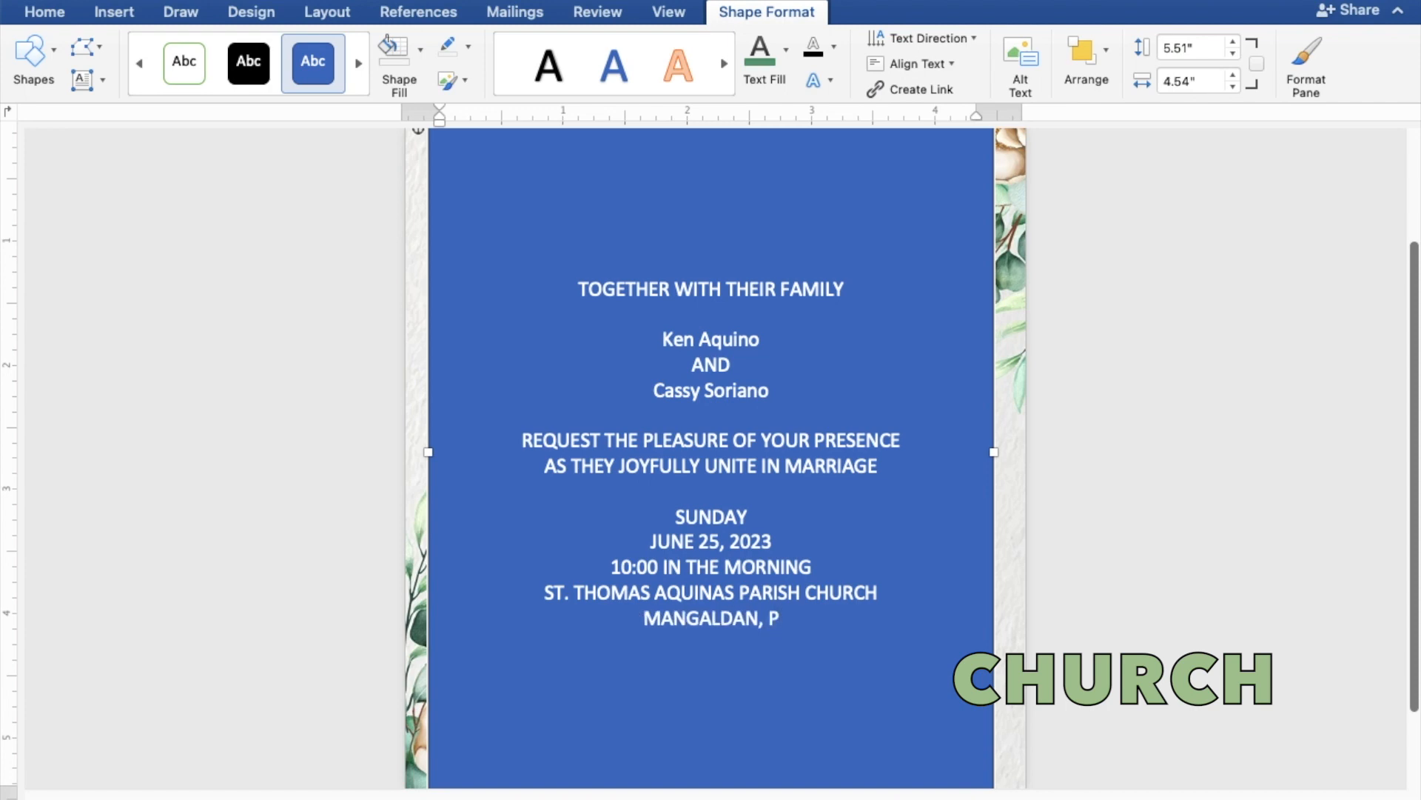
text(ANGA)
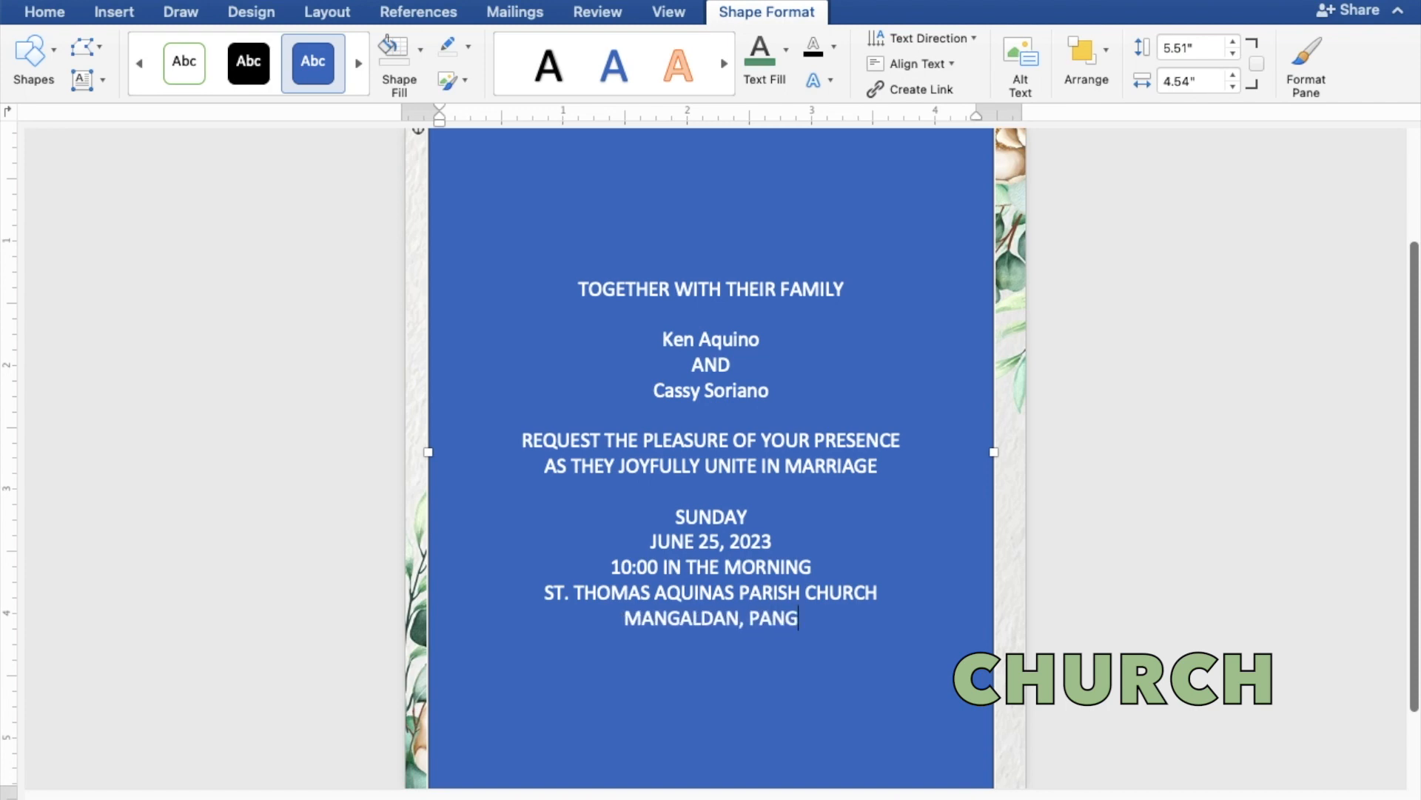
text(SIN)
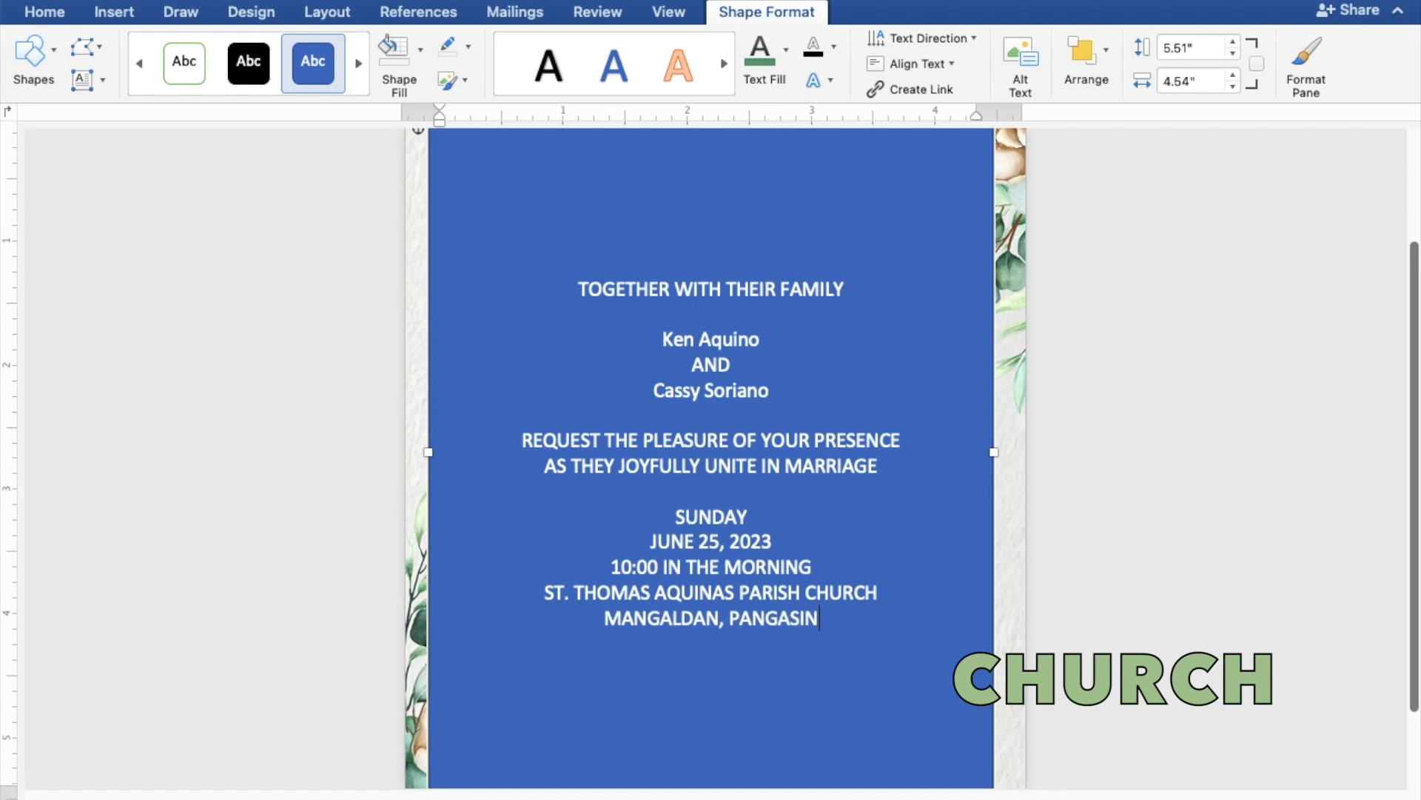
text(AN)
key(Return)
key(Return)
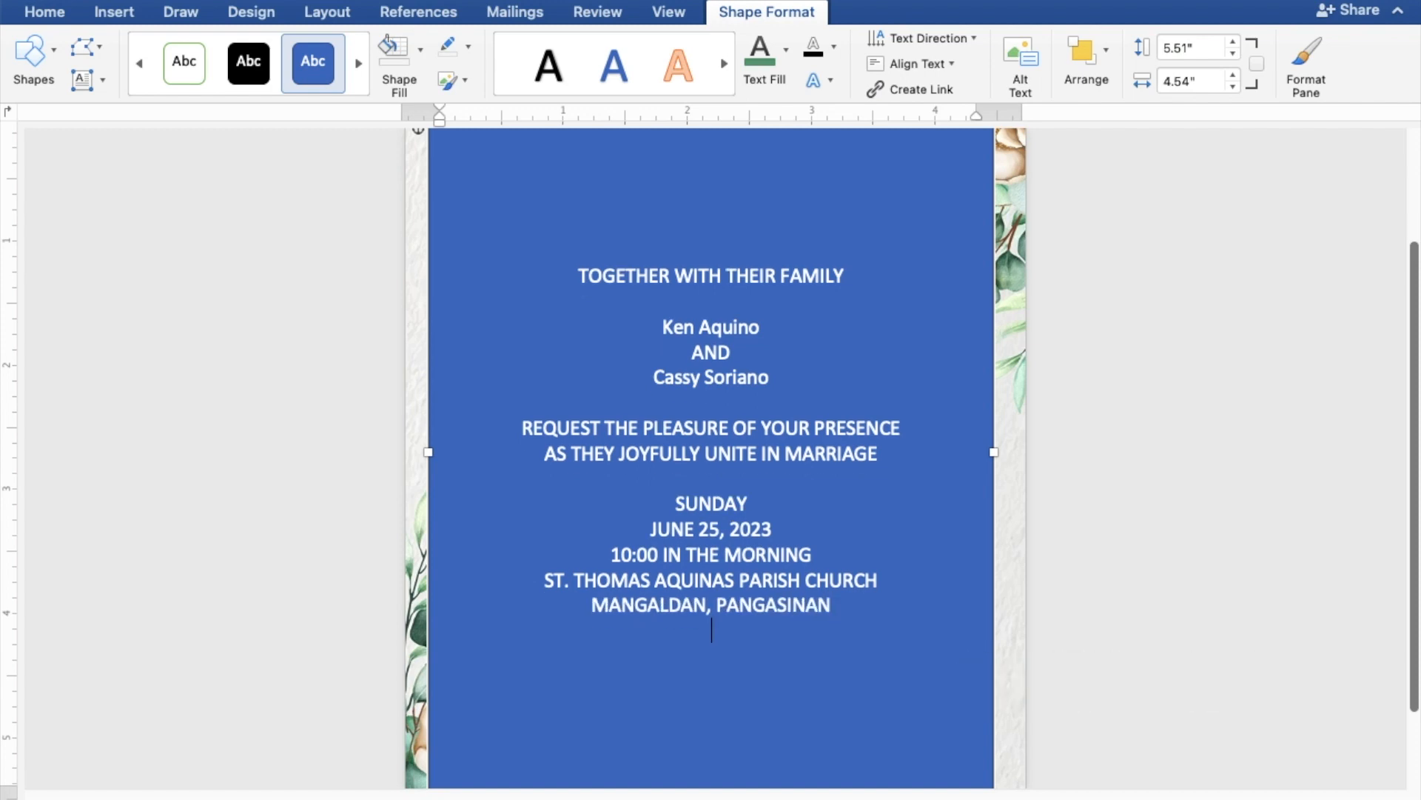
text(Rece)
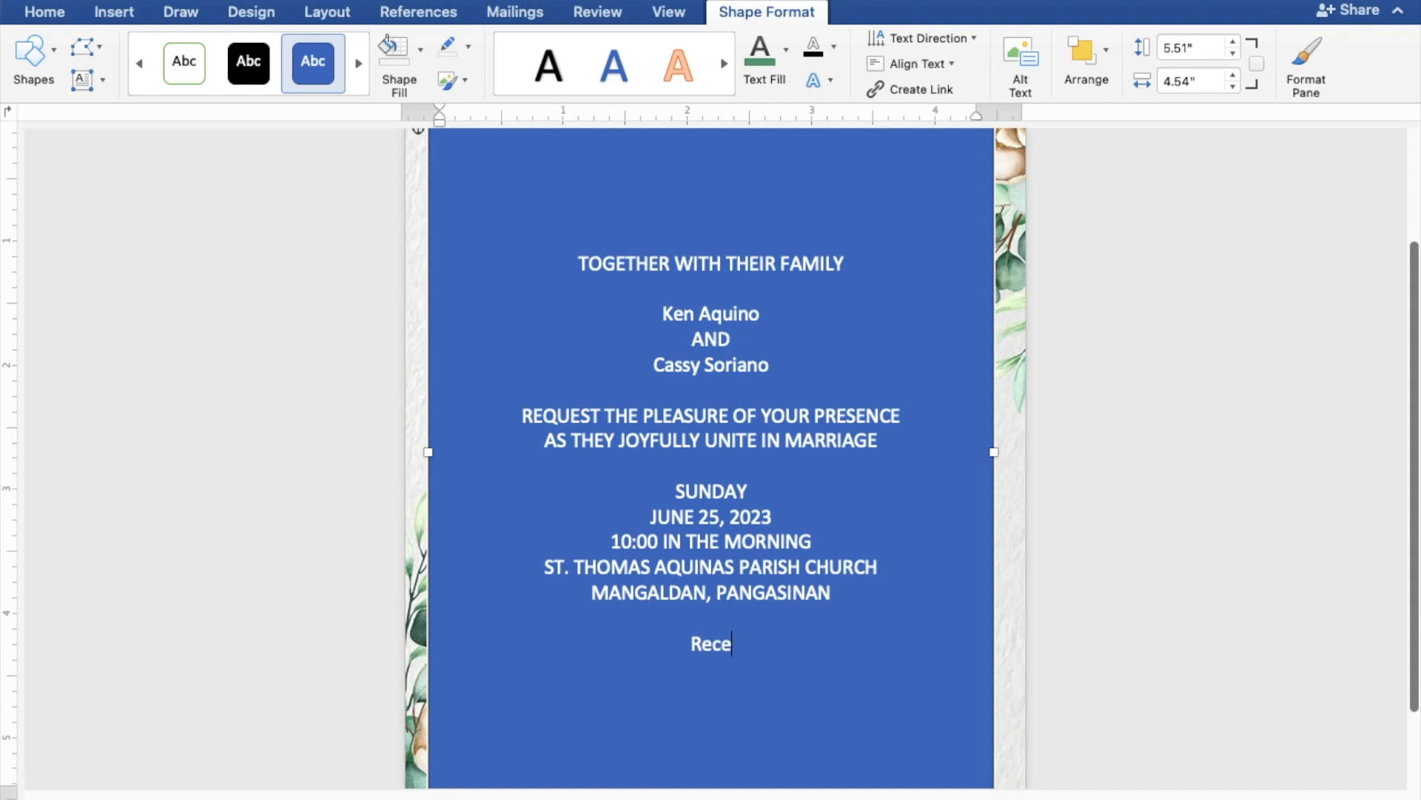
text(ption to)
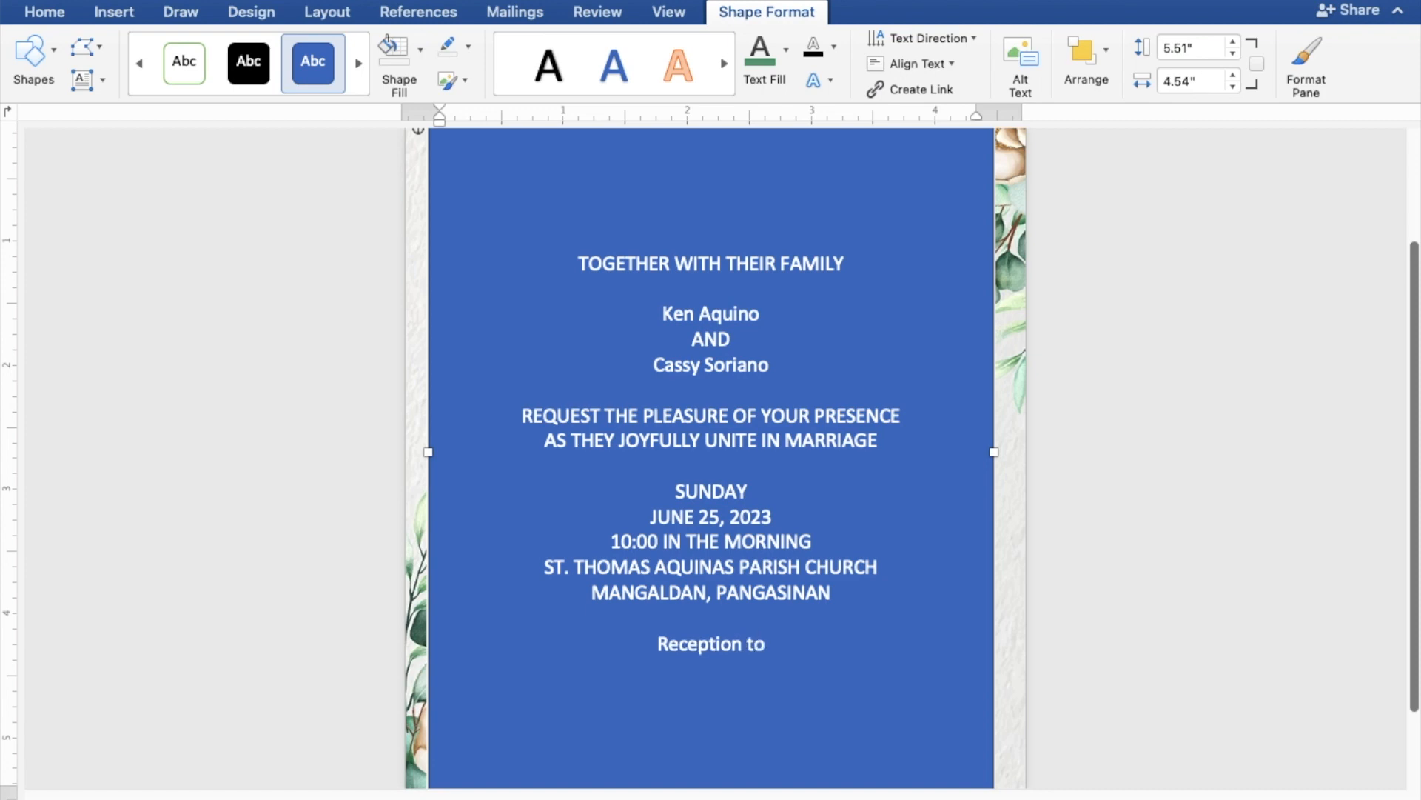
text( fo)
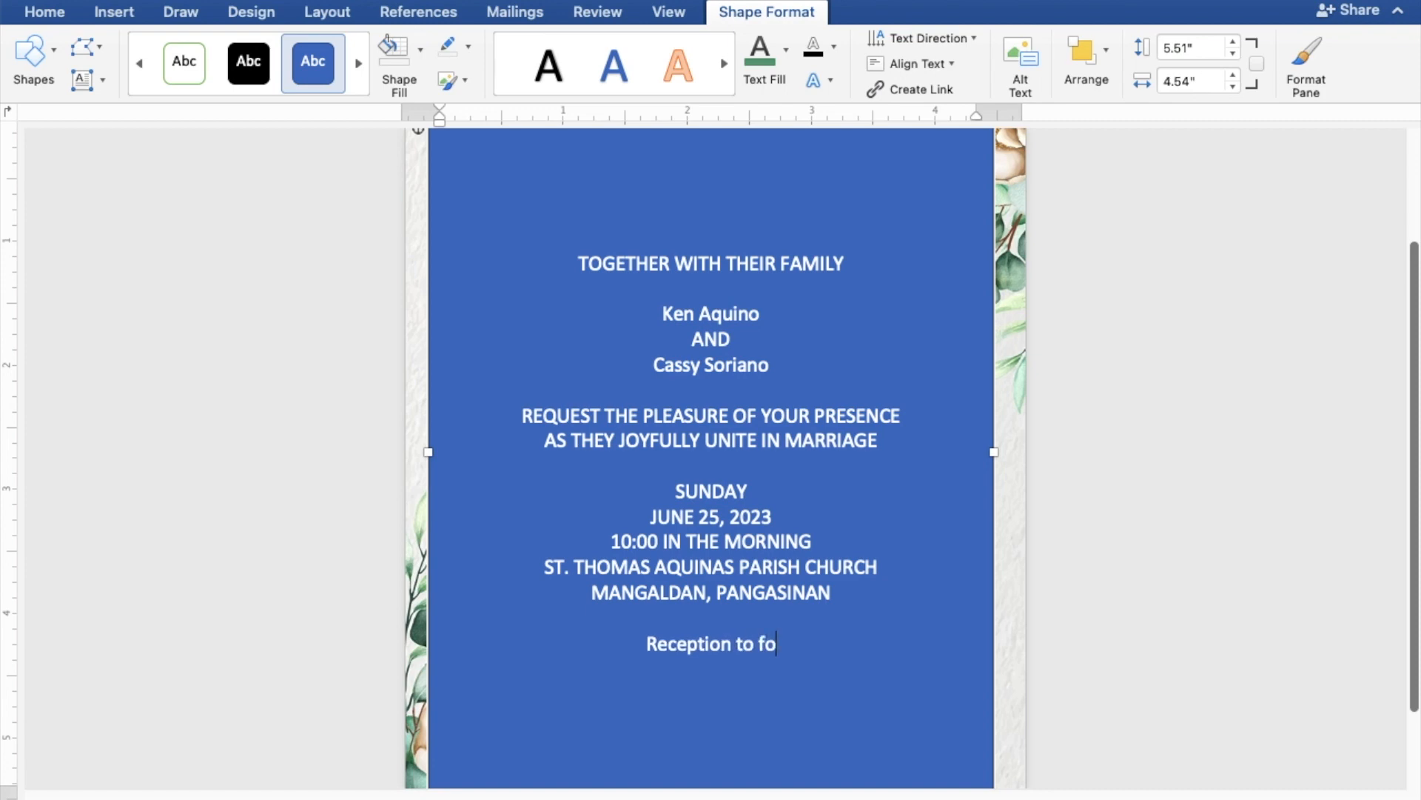
text(llow)
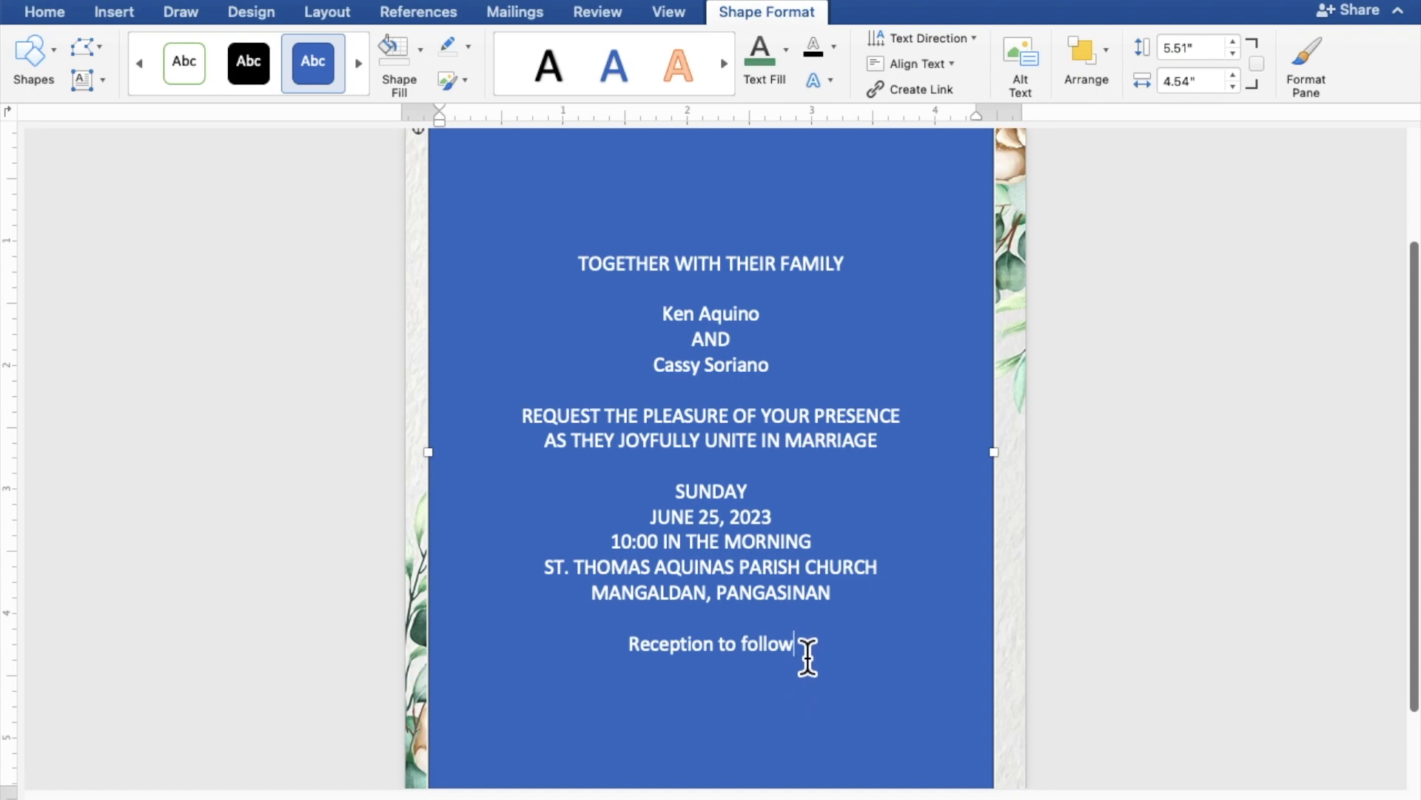
Select the invitation text and give the rectangle No Fill and No Outline
drag(802, 654, 584, 275)
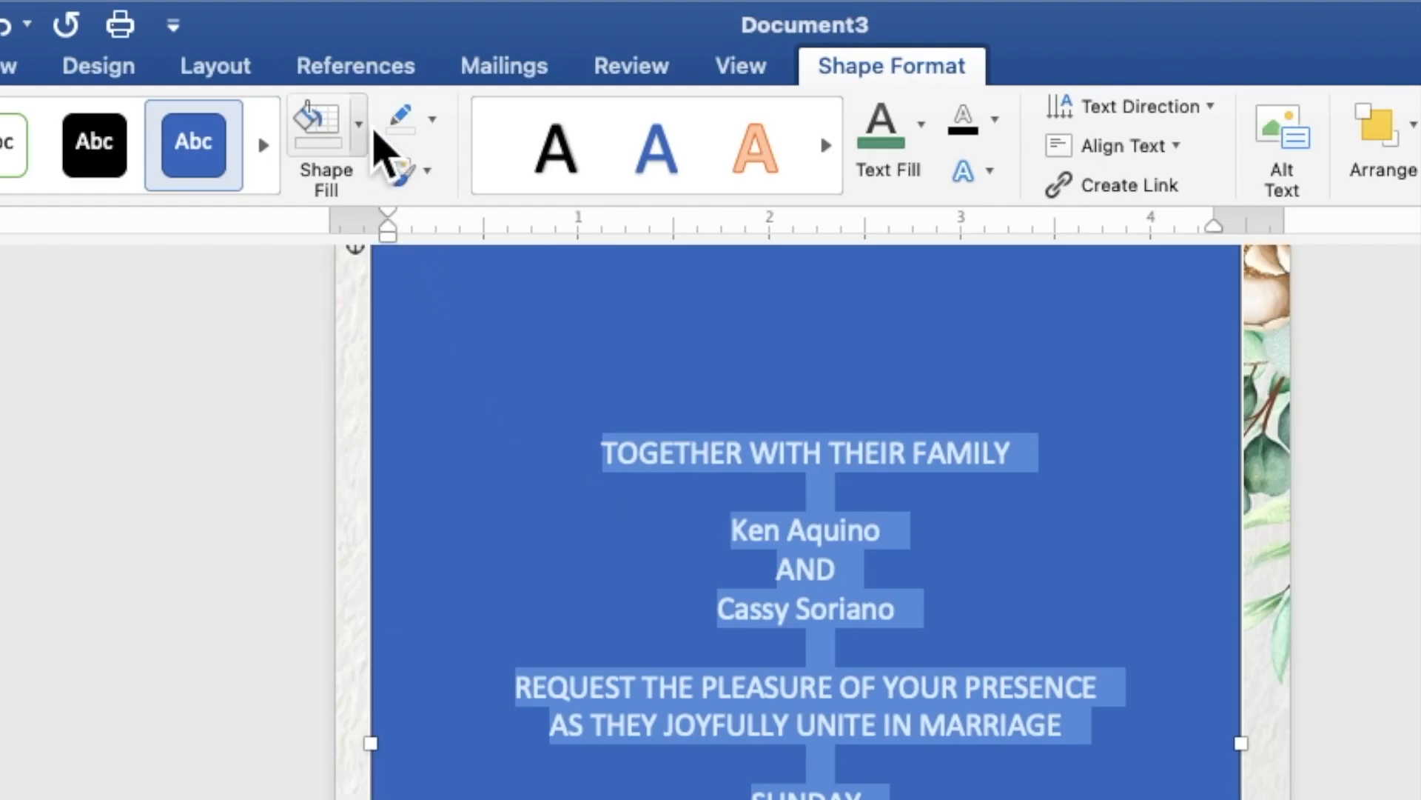
click(360, 125)
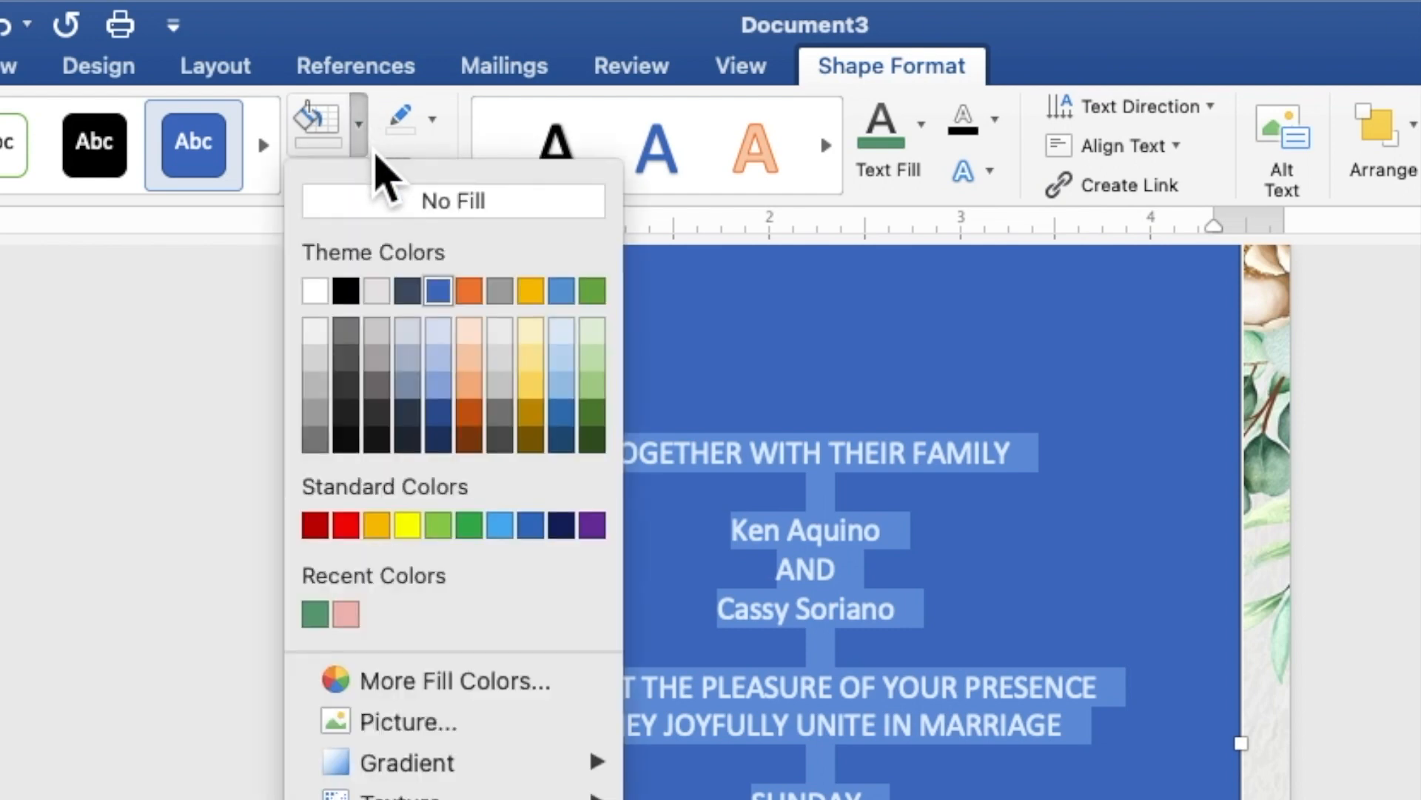
click(383, 210)
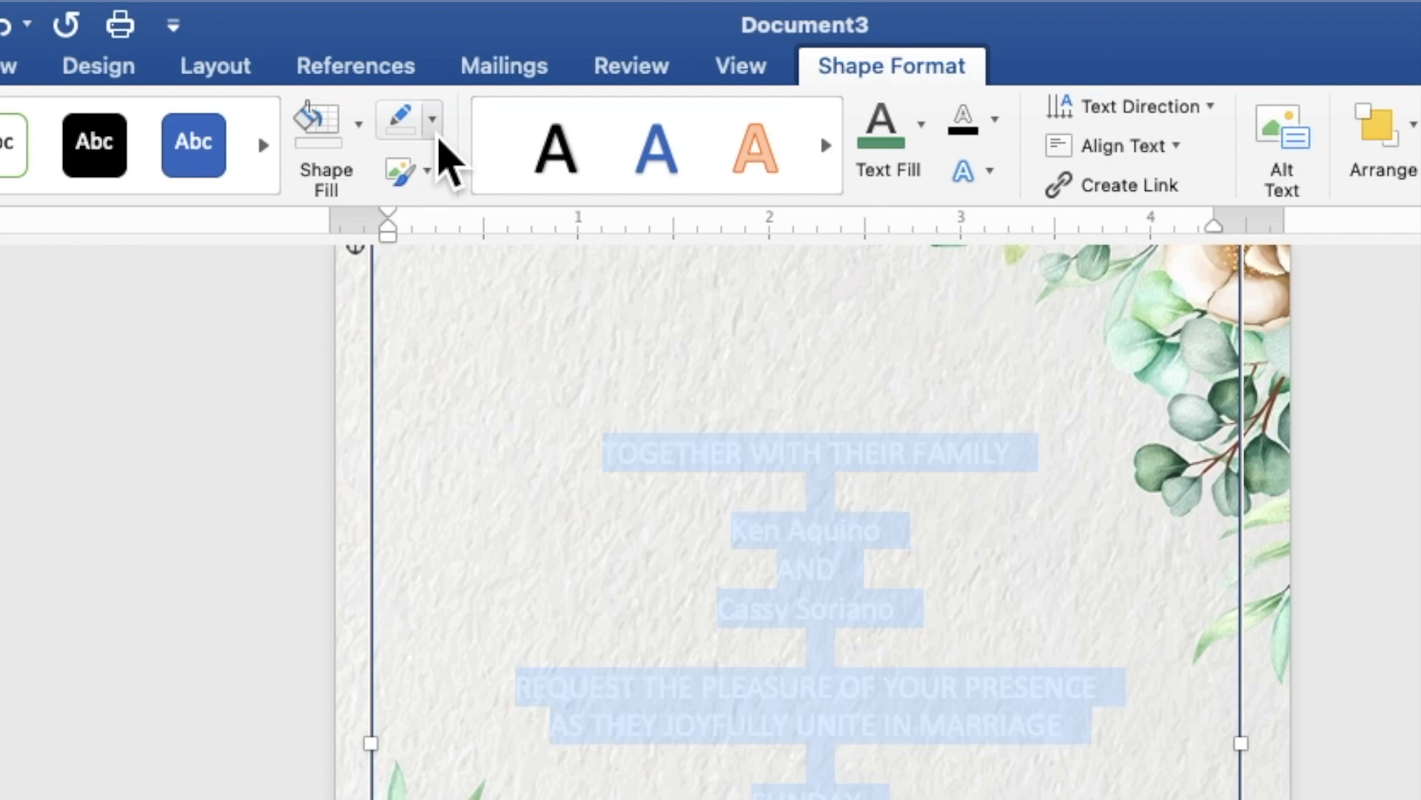
click(435, 132)
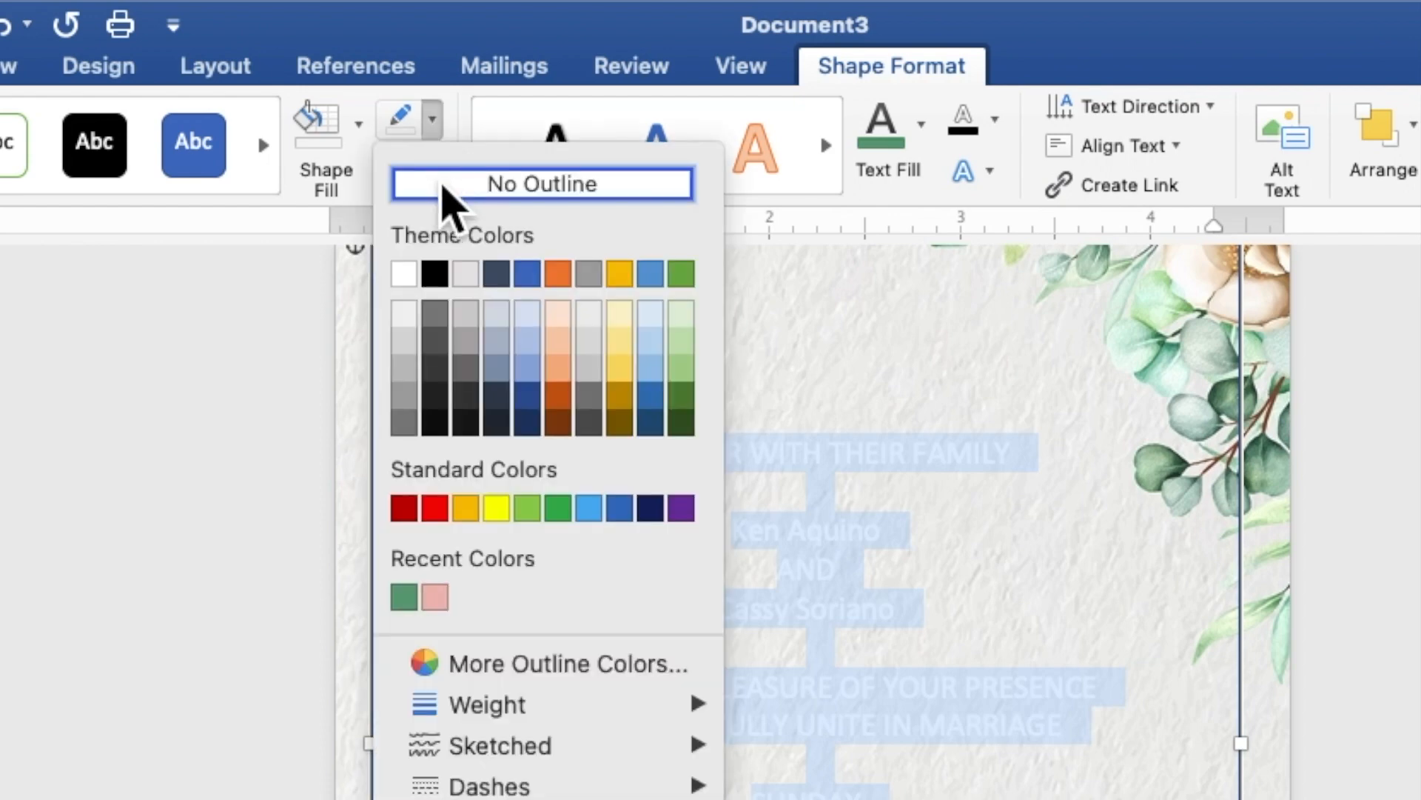
click(444, 189)
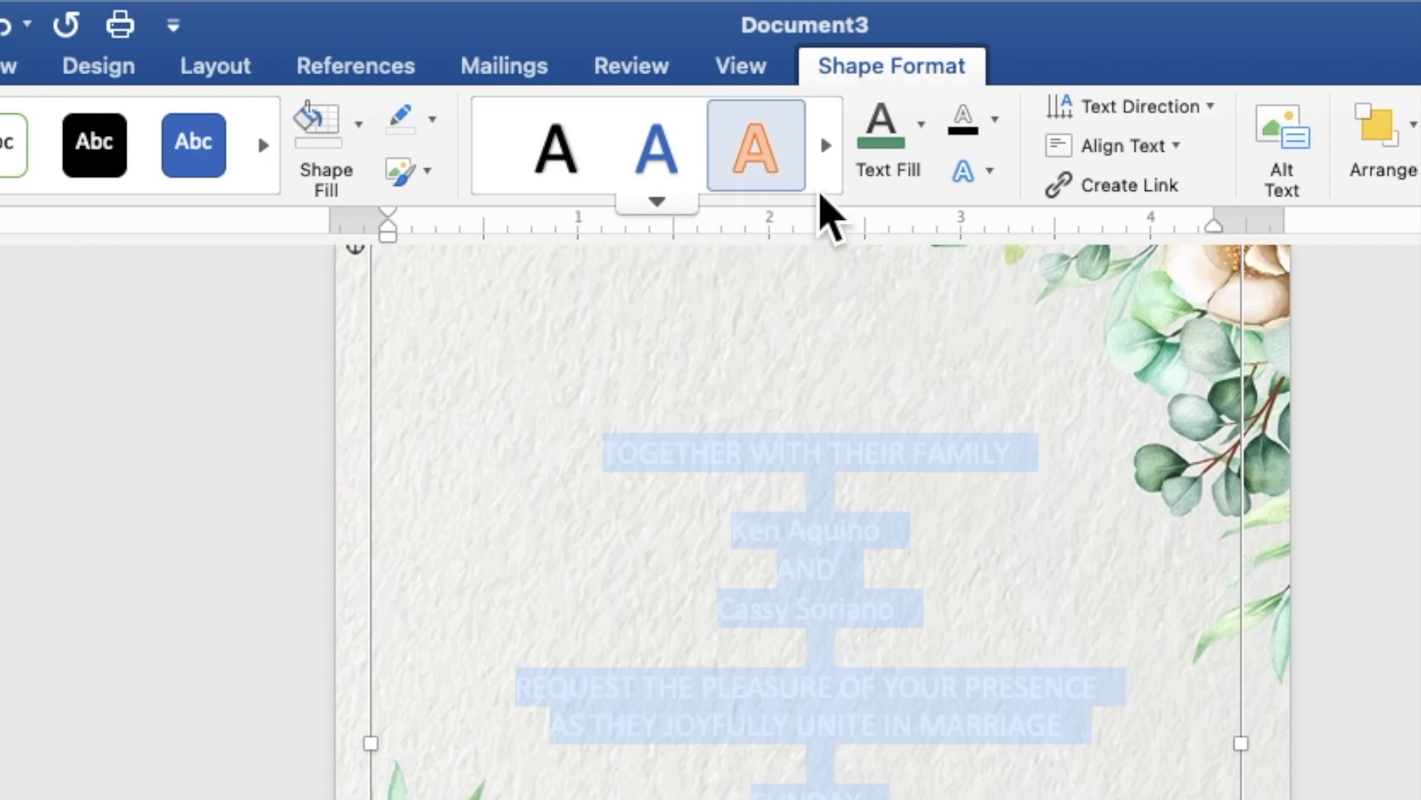
Change the invitation text fill to black (Automatic) so it stands out on the background
click(923, 148)
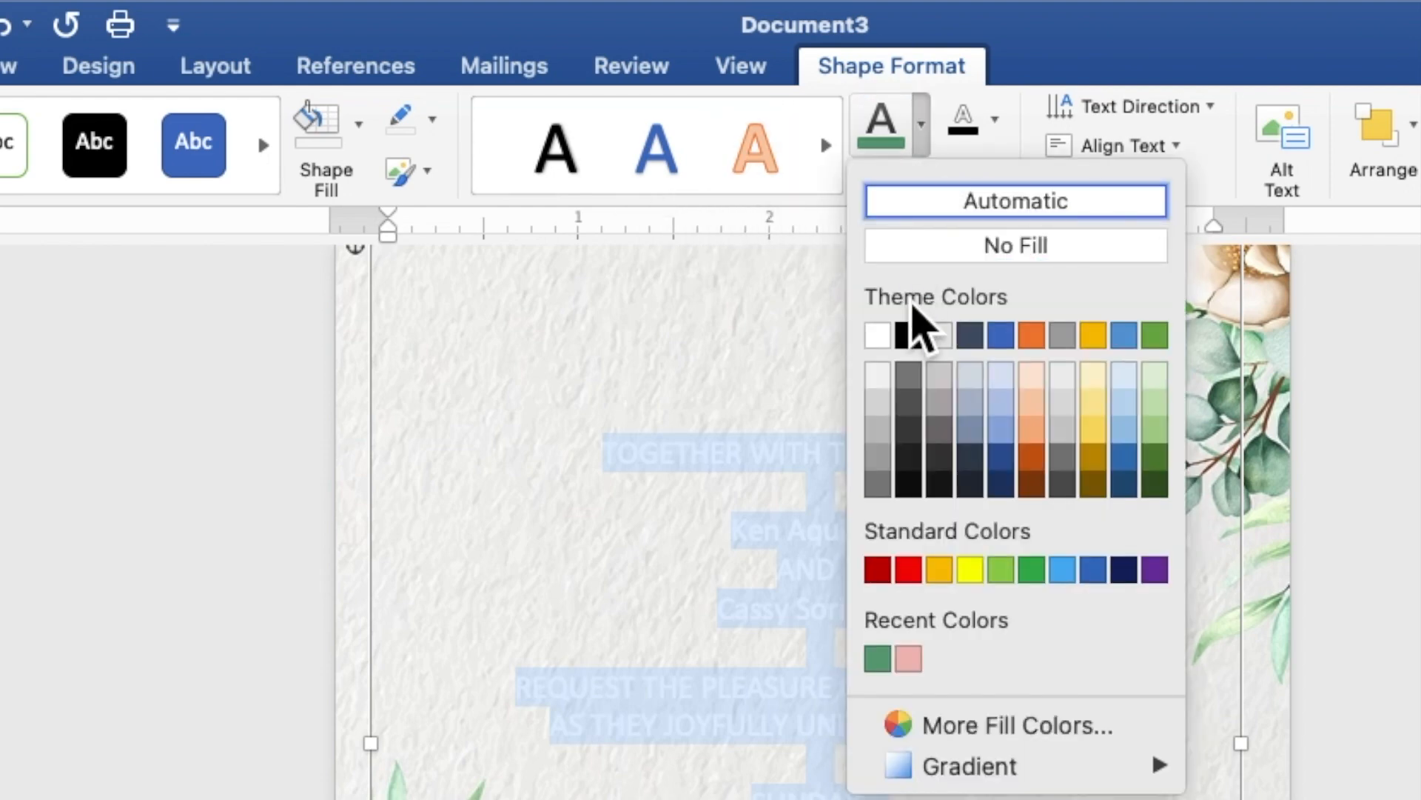
click(916, 340)
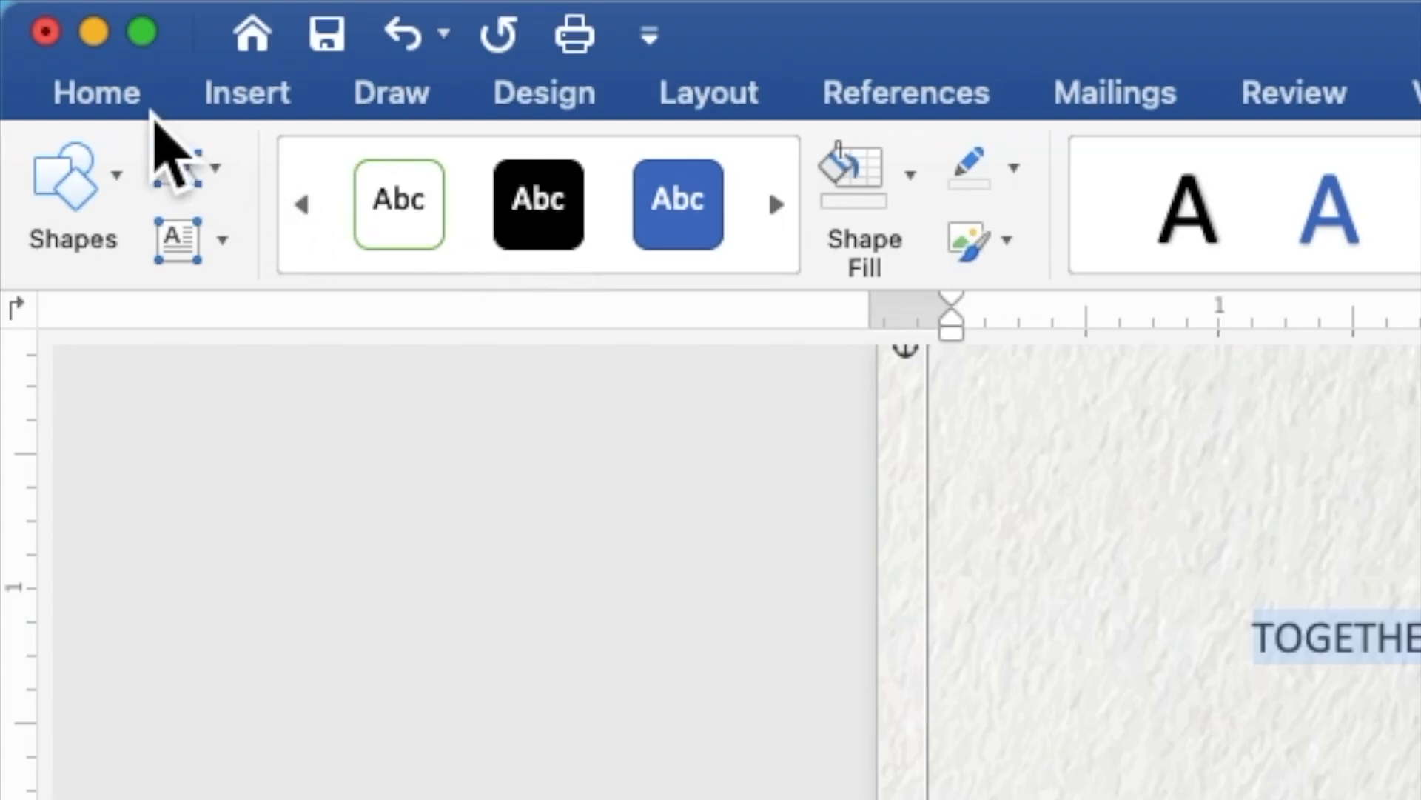
click(152, 109)
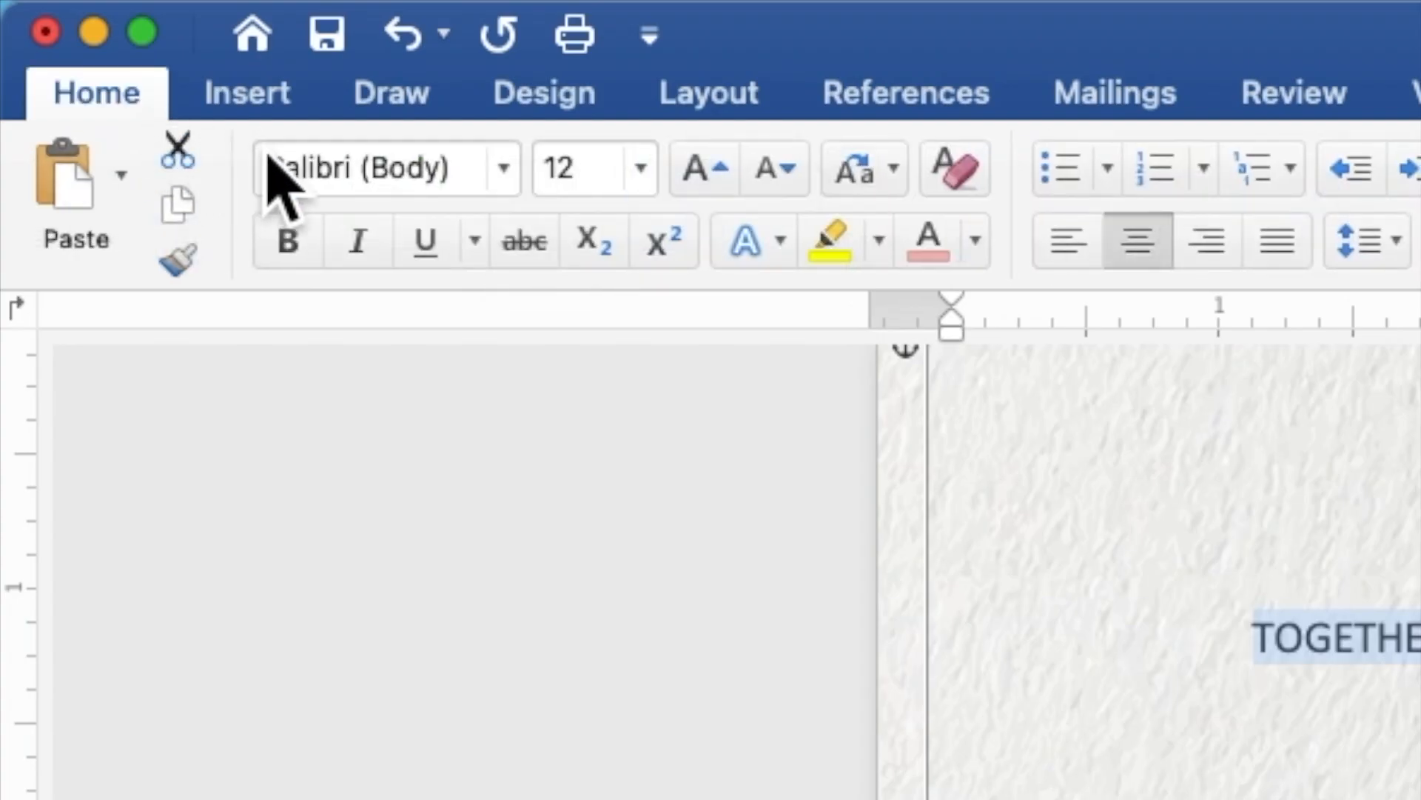
Set all invitation text to Times New Roman at 9 pt
click(518, 190)
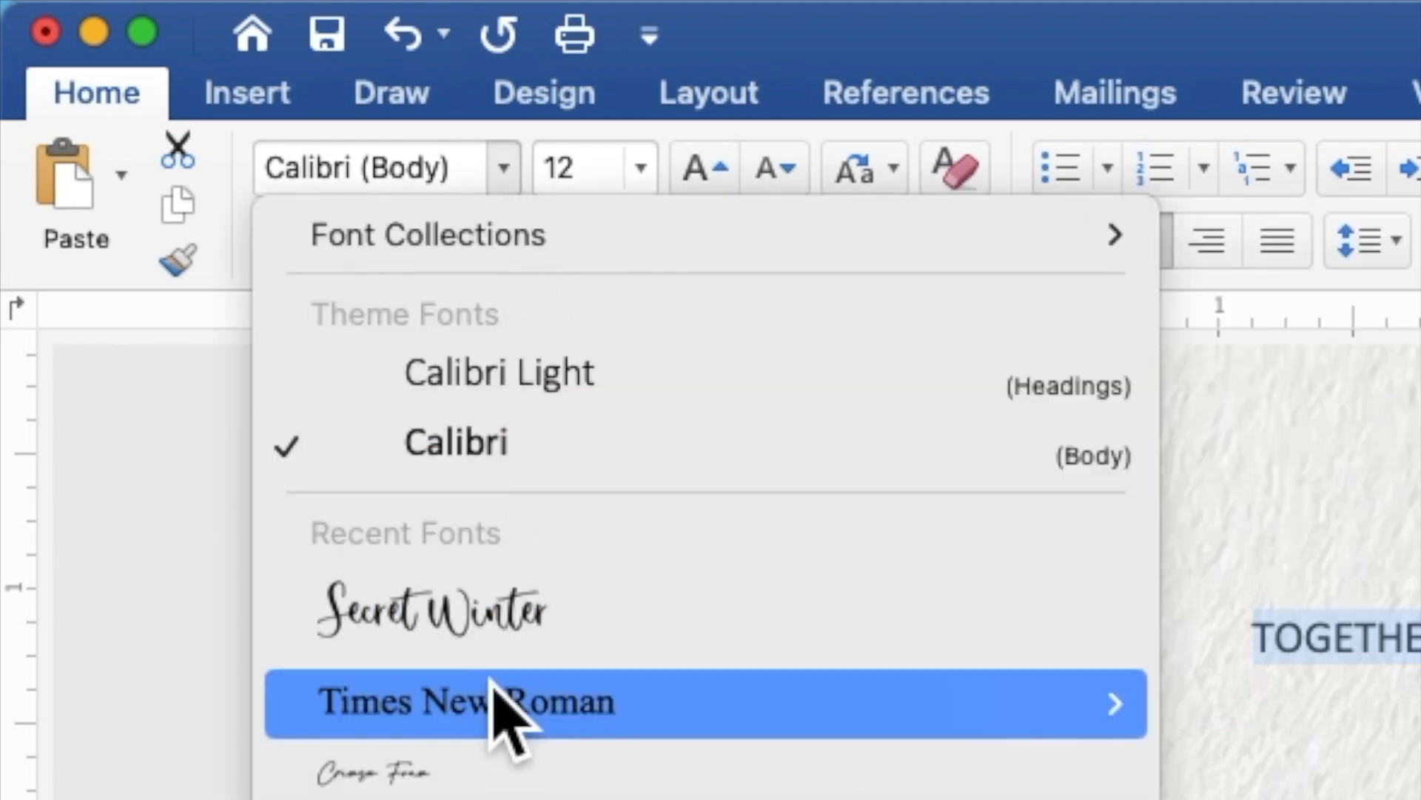
click(492, 702)
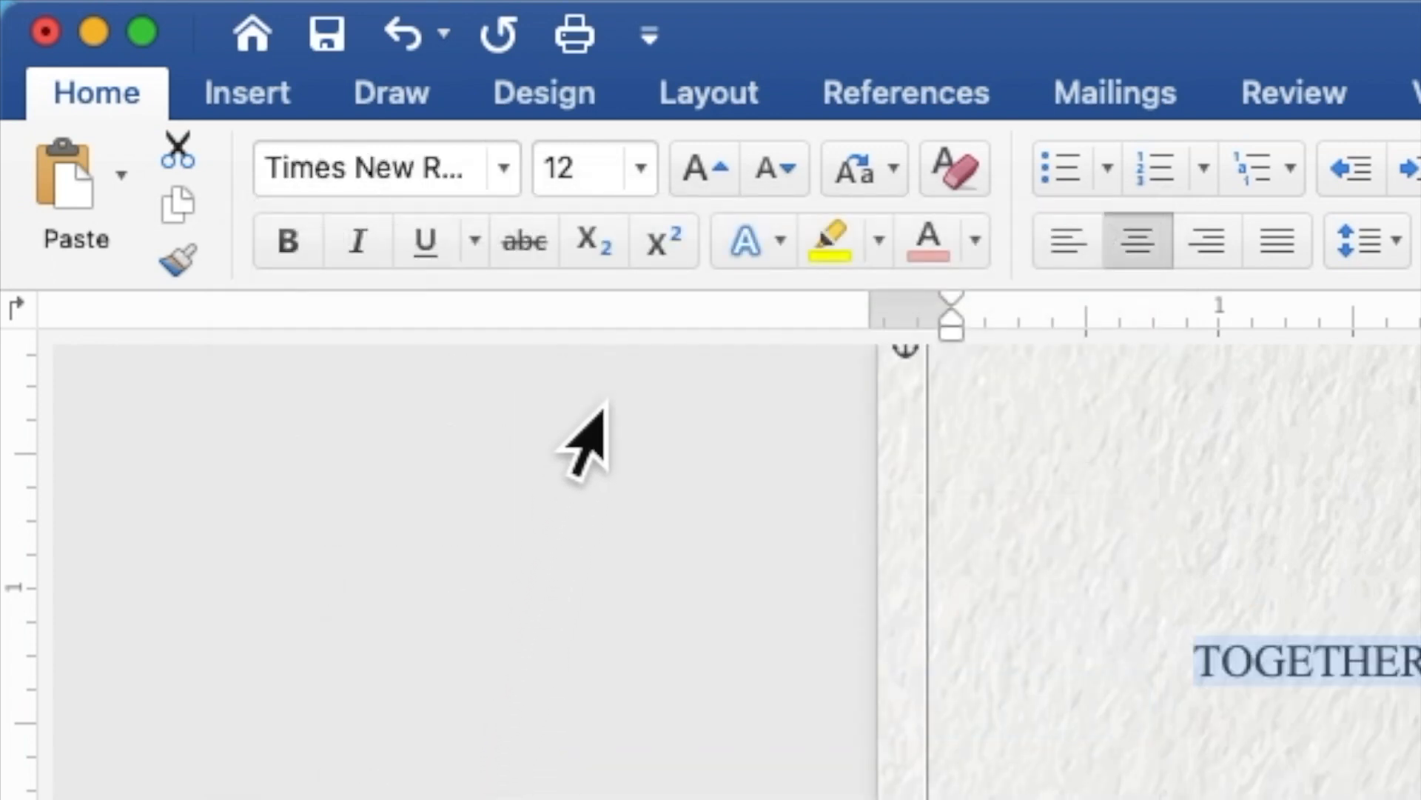
click(585, 177)
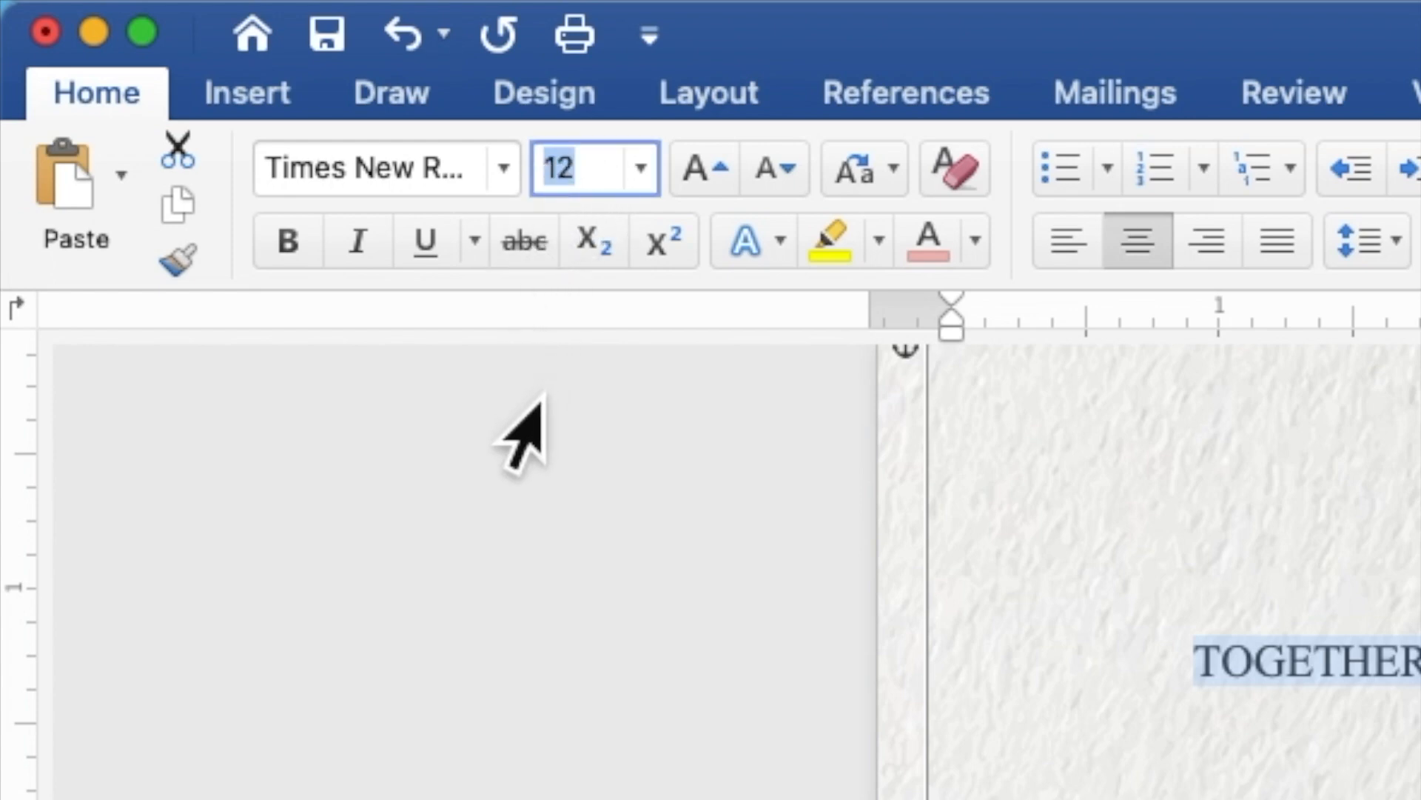
text(9)
key(Return)
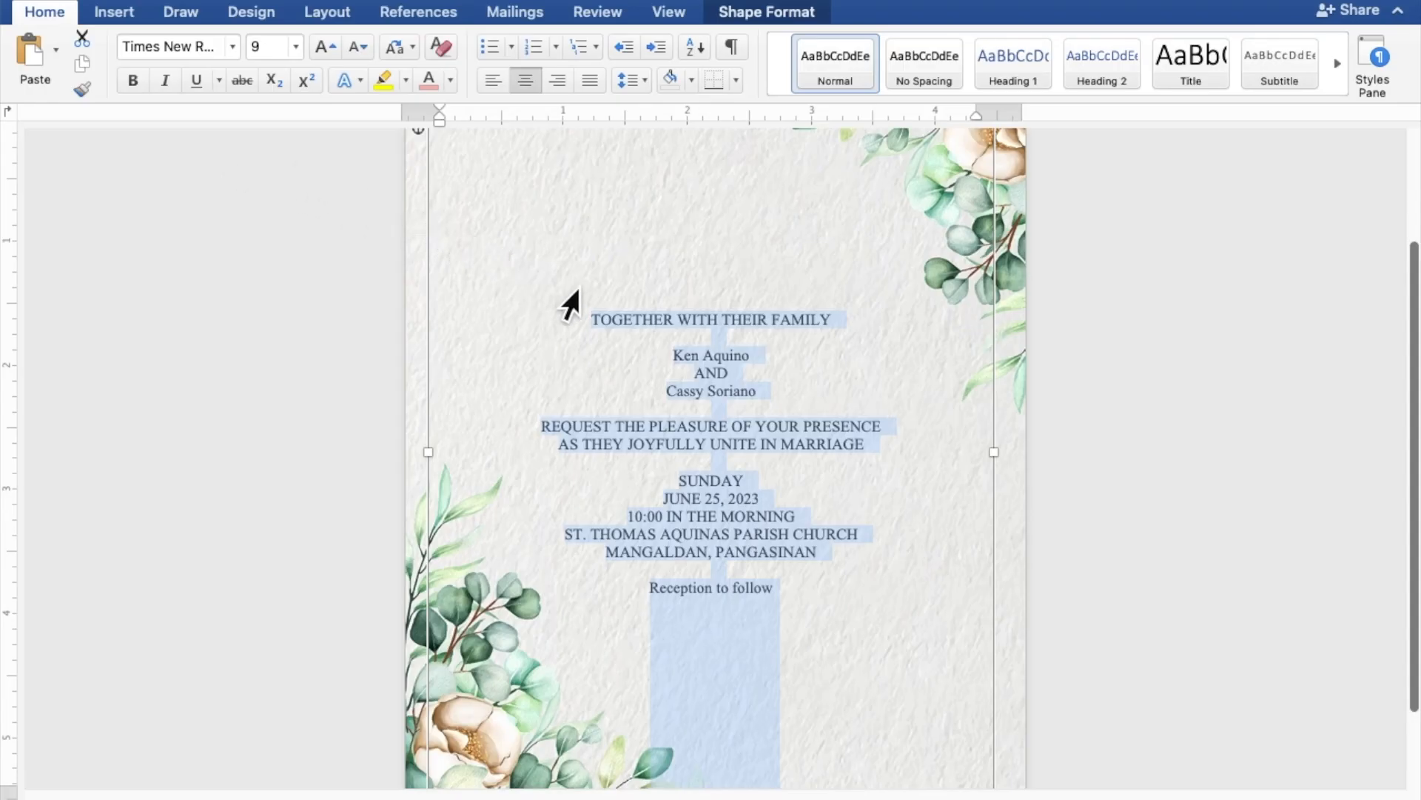
Apply the Secret Winter script font to both names and the Reception to follow line
click(670, 361)
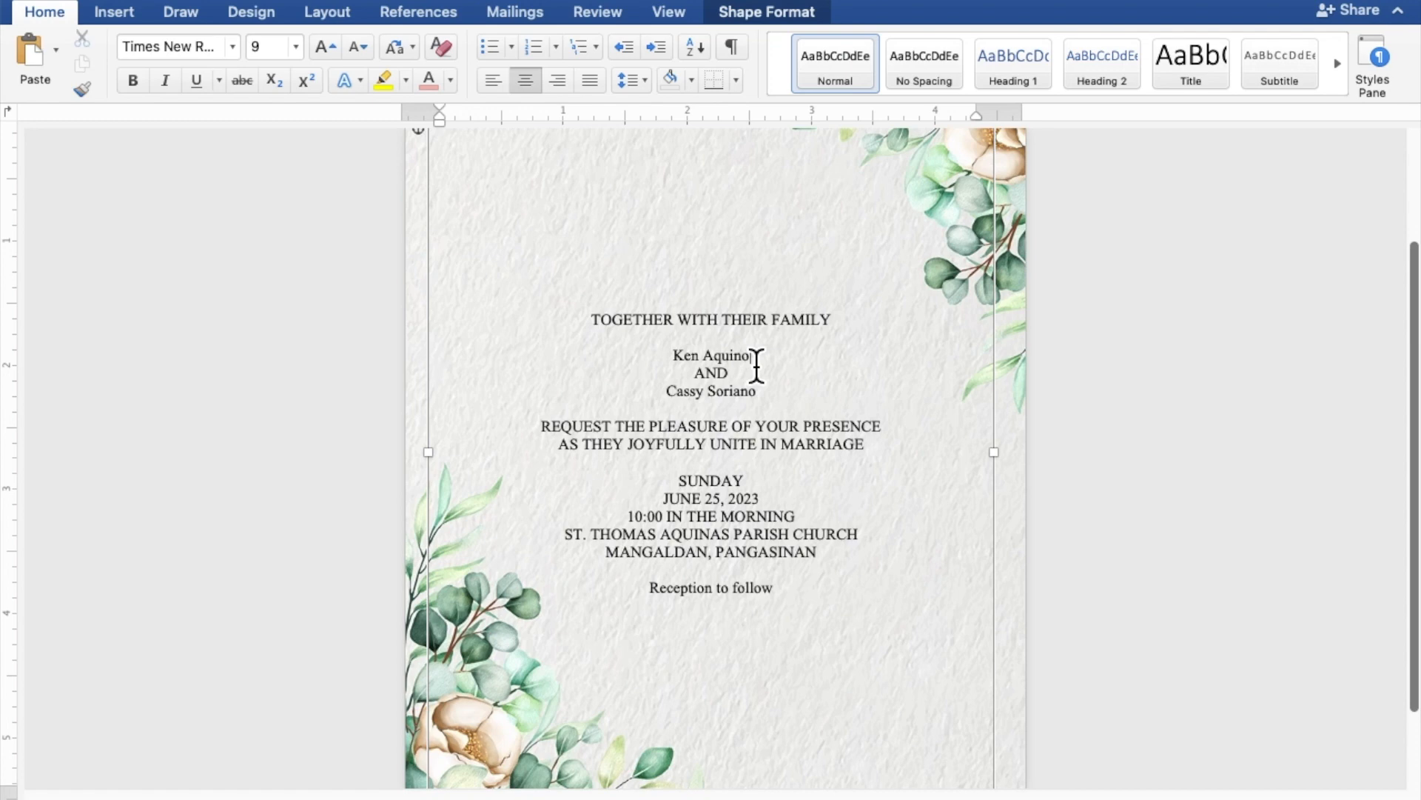
drag(745, 366, 689, 367)
drag(767, 403, 695, 403)
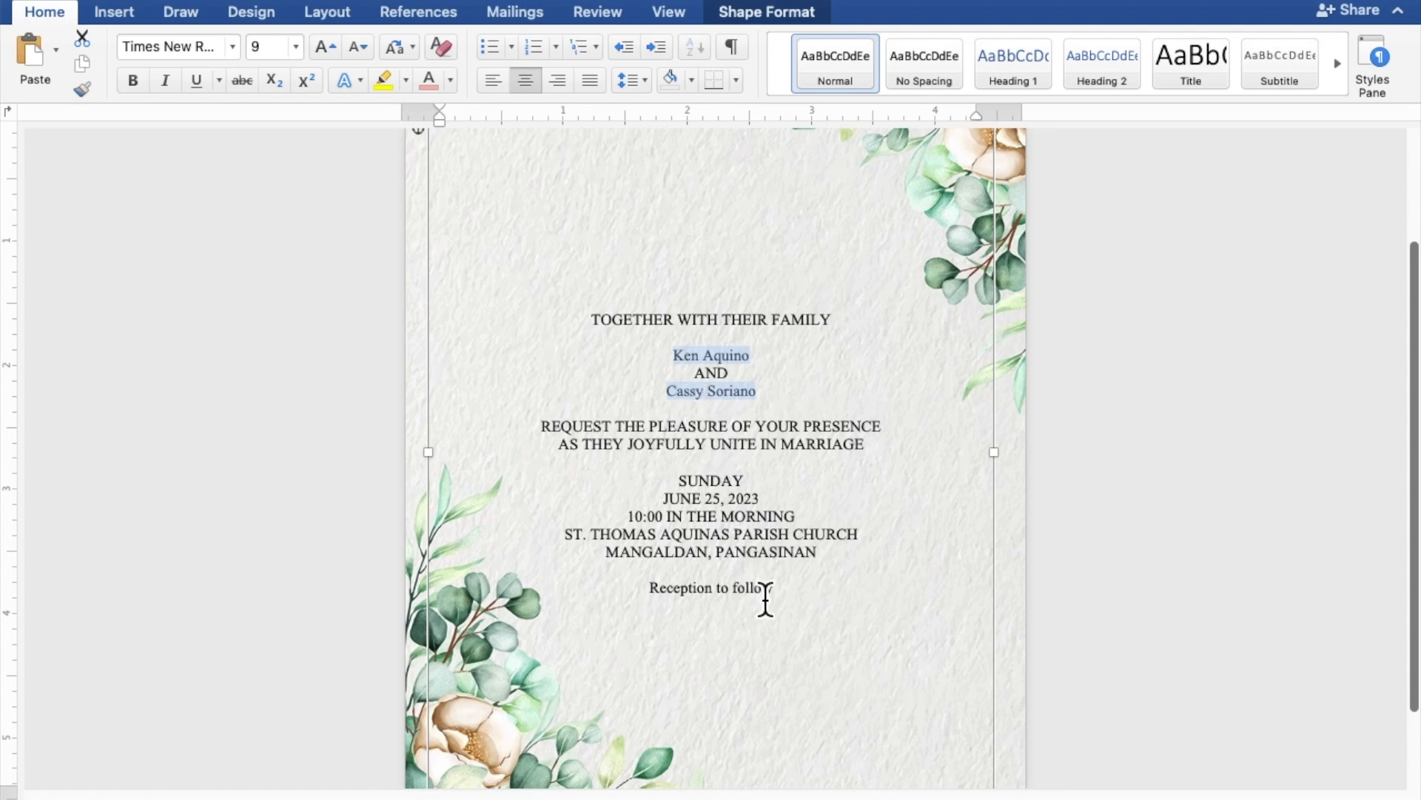
drag(779, 596, 689, 598)
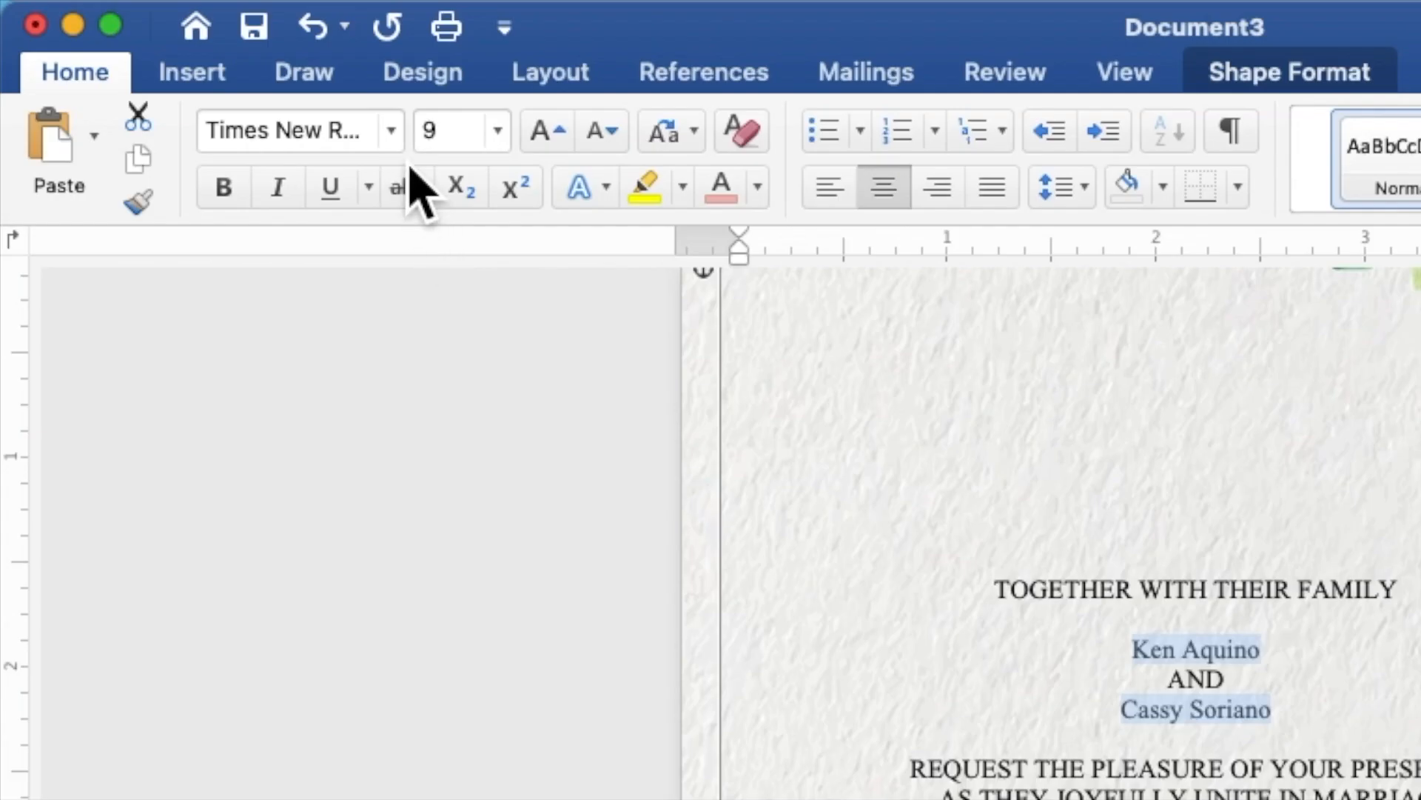
click(404, 144)
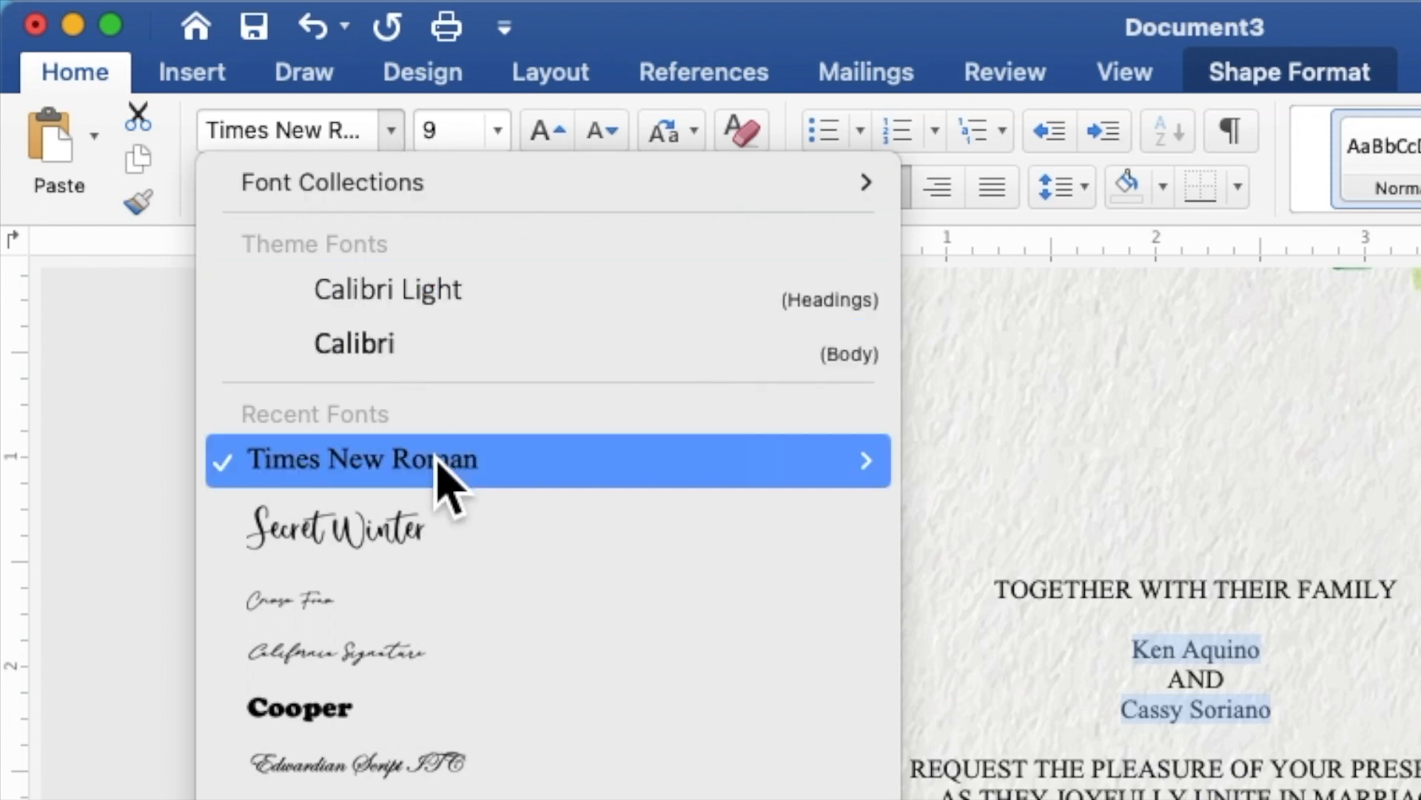
click(447, 539)
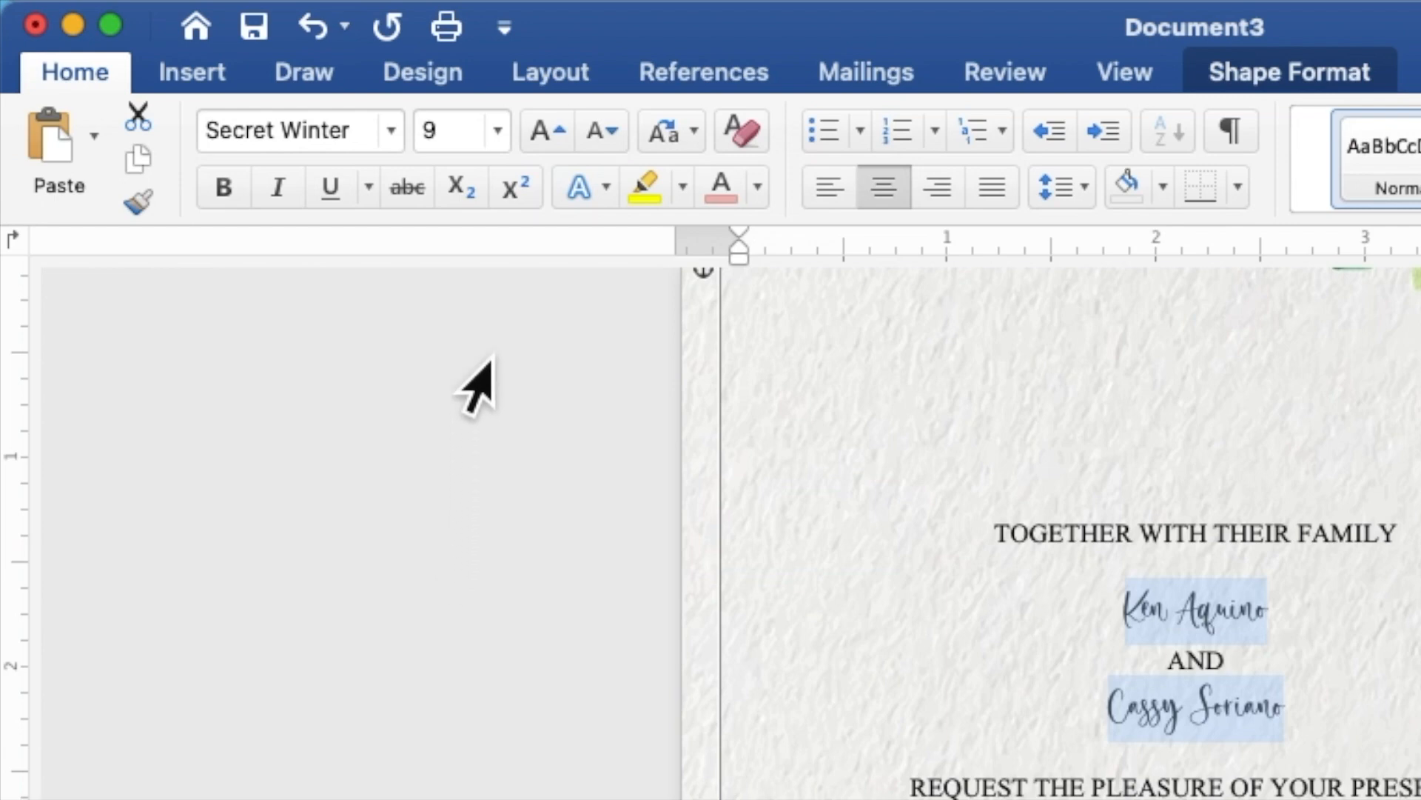
Resize the selected script lines to 15 pt
click(473, 140)
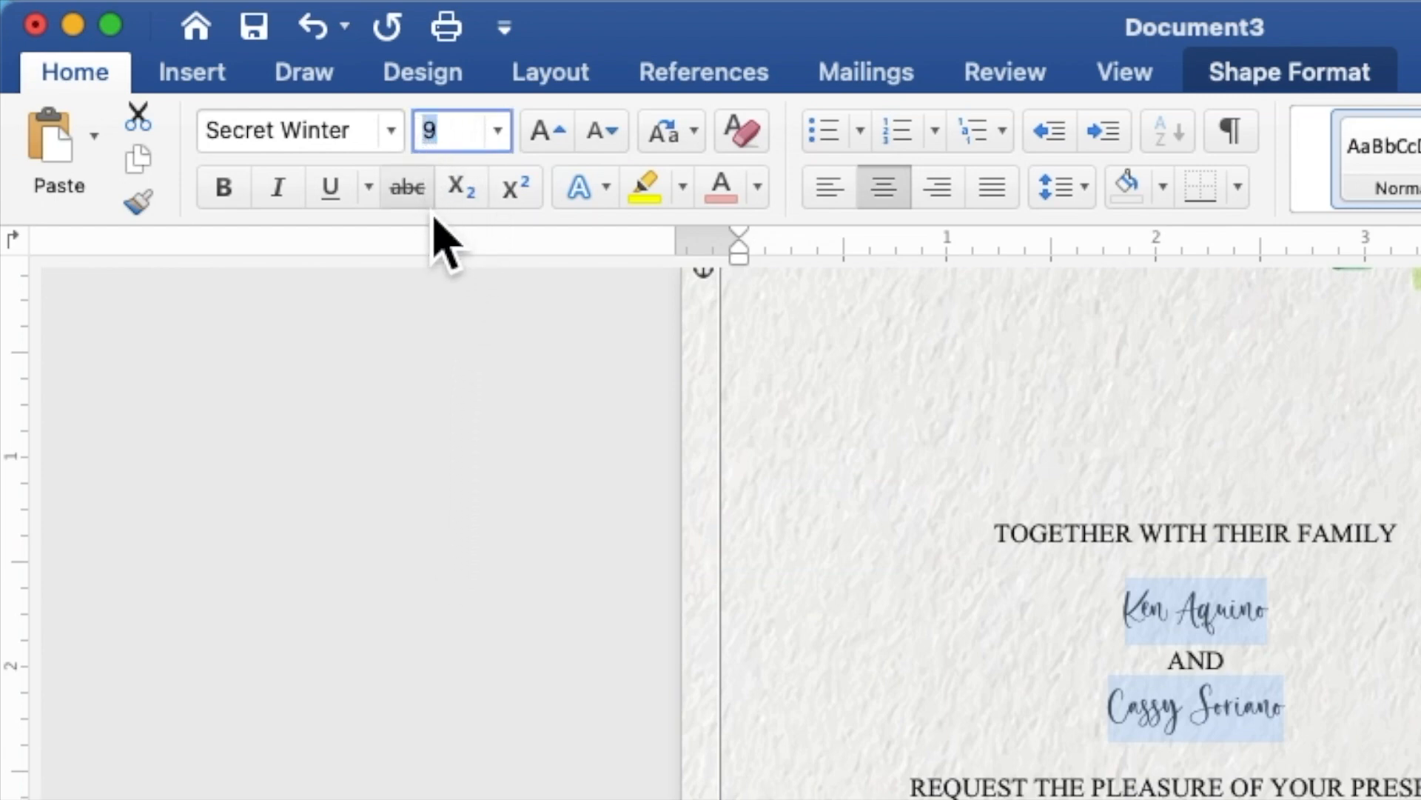
text(1)
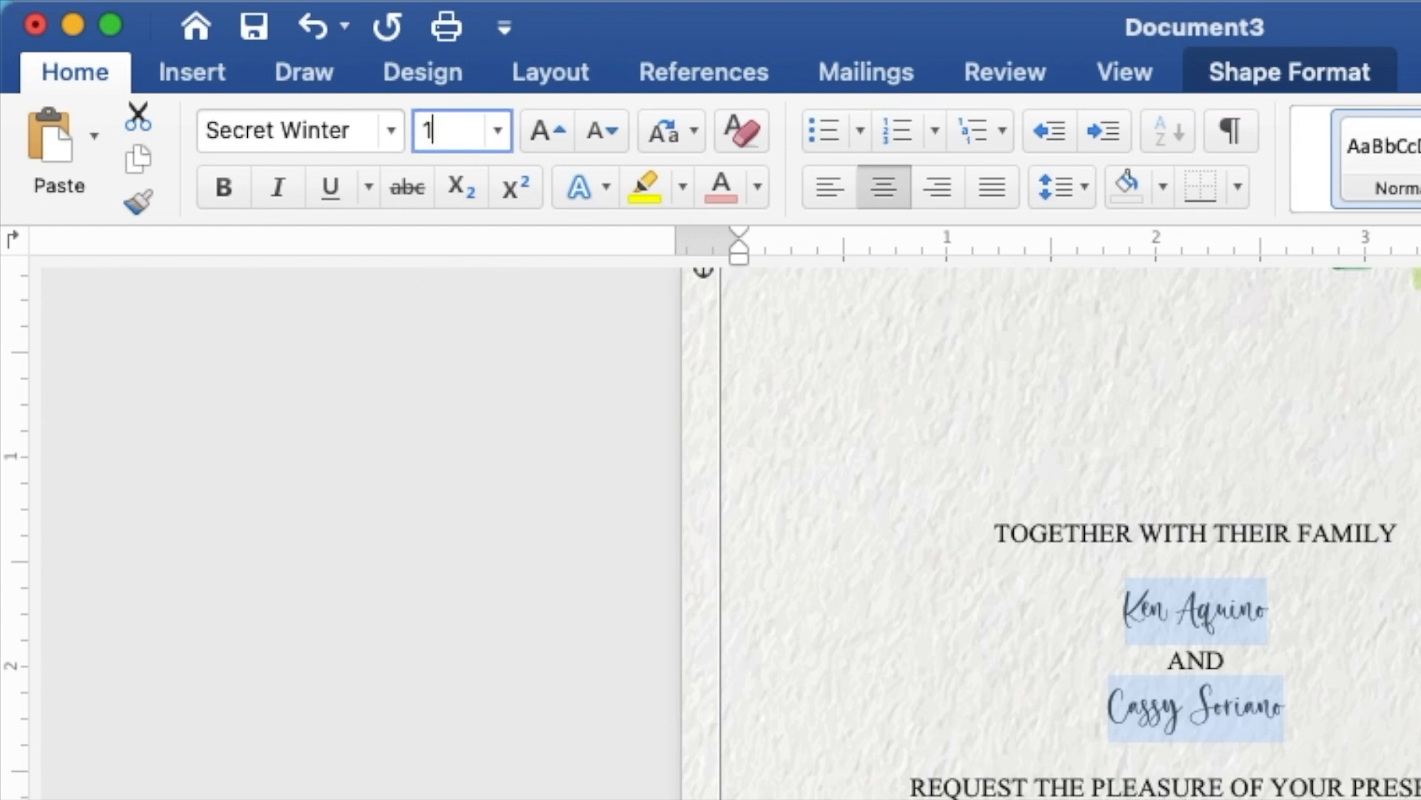
text(5)
key(Return)
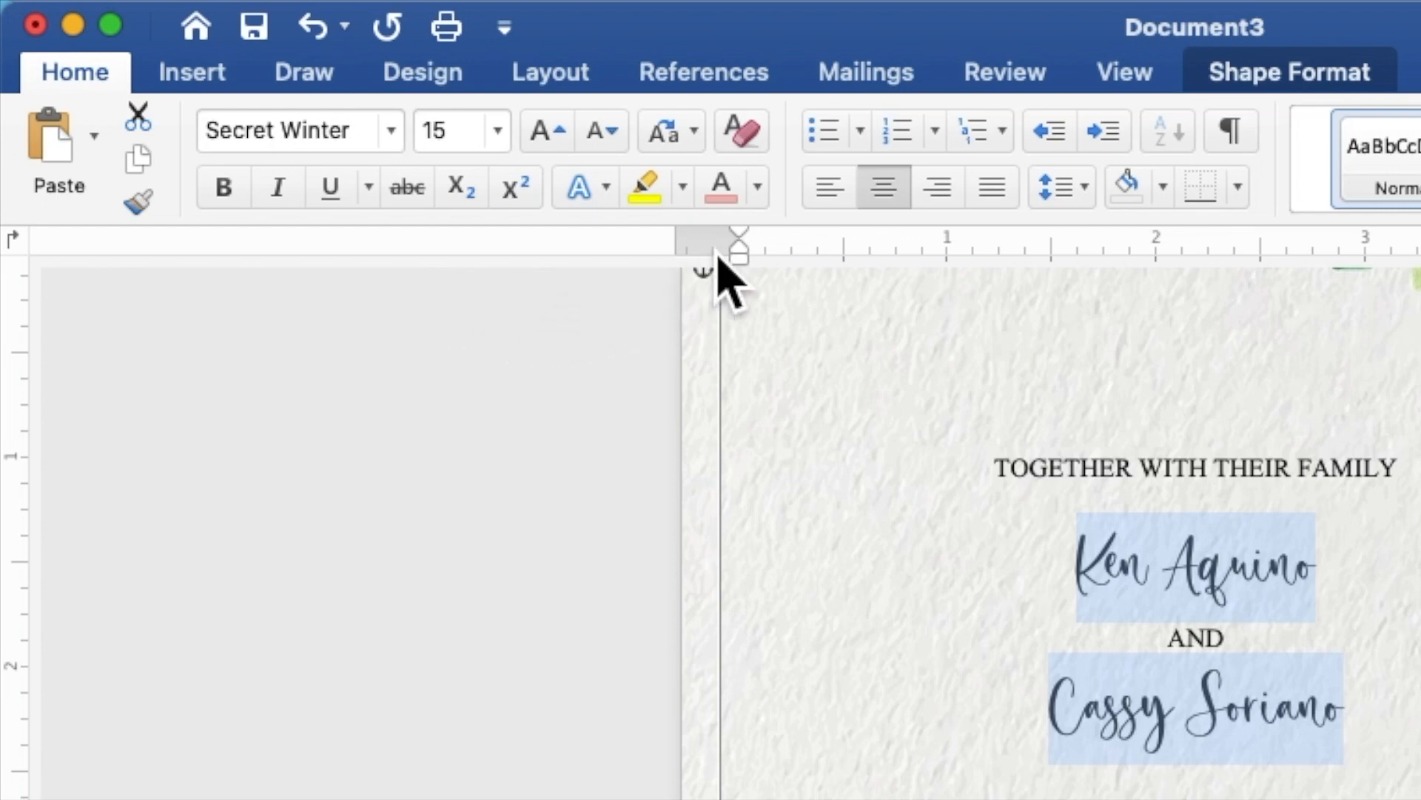
click(757, 187)
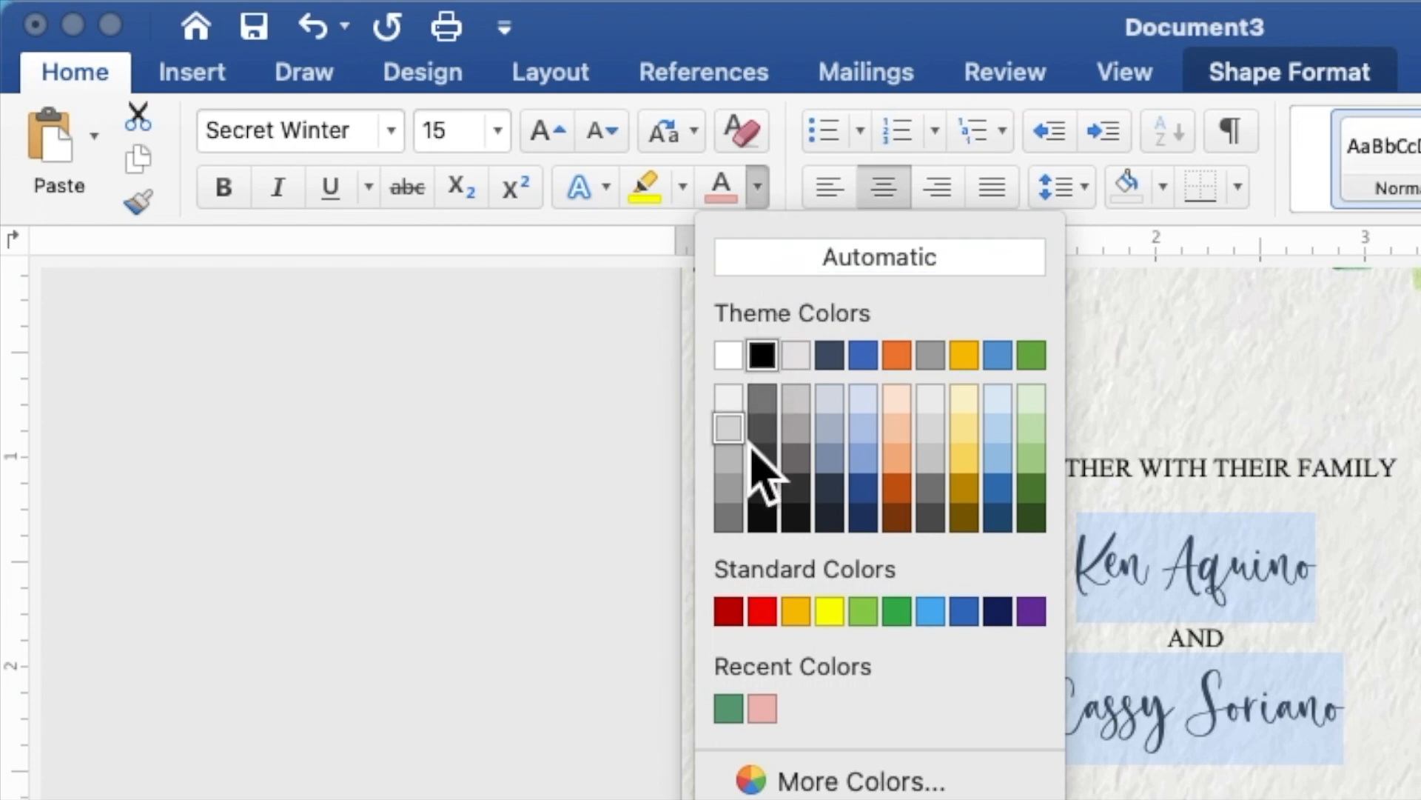
Colour the names with the recent soft green and enlarge both to 25 pt
click(729, 709)
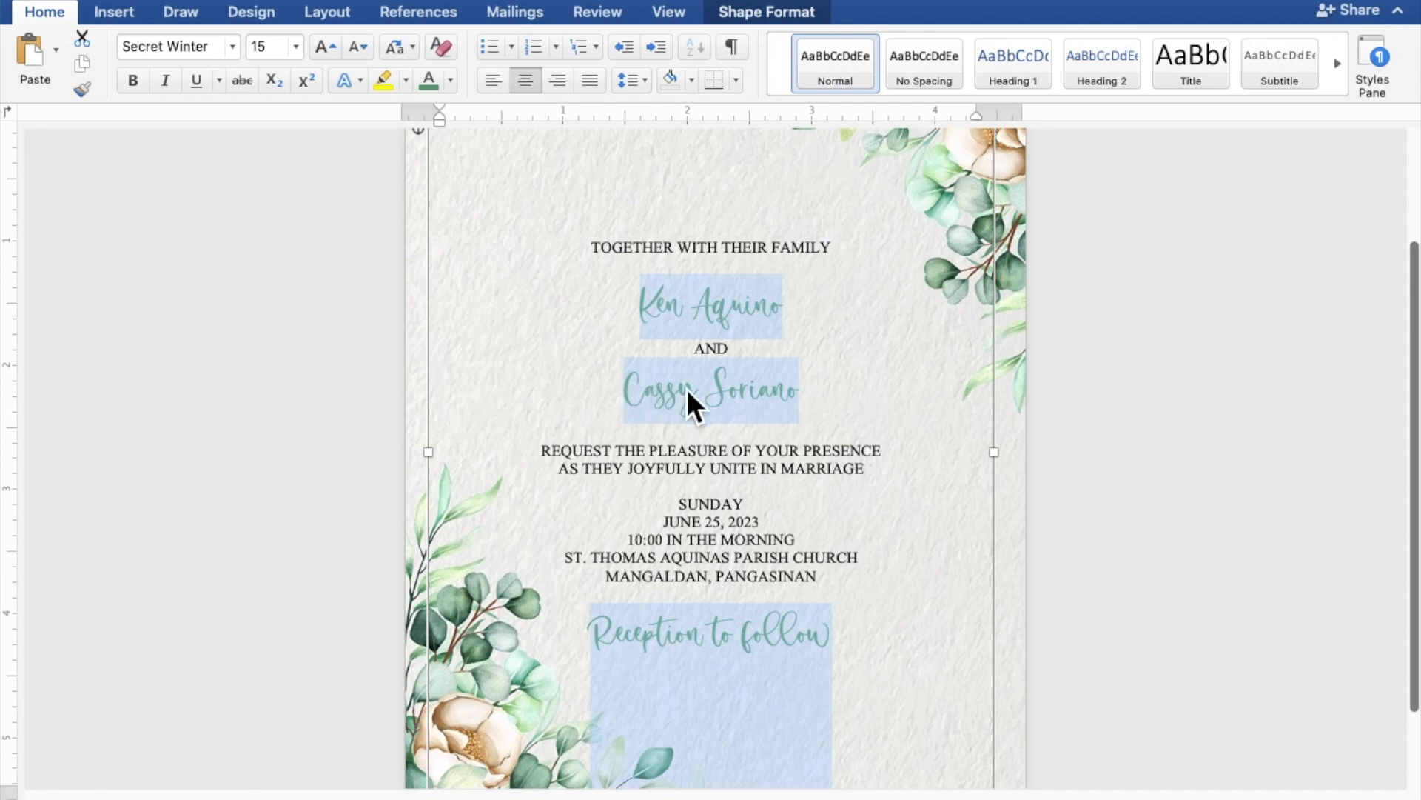
click(748, 402)
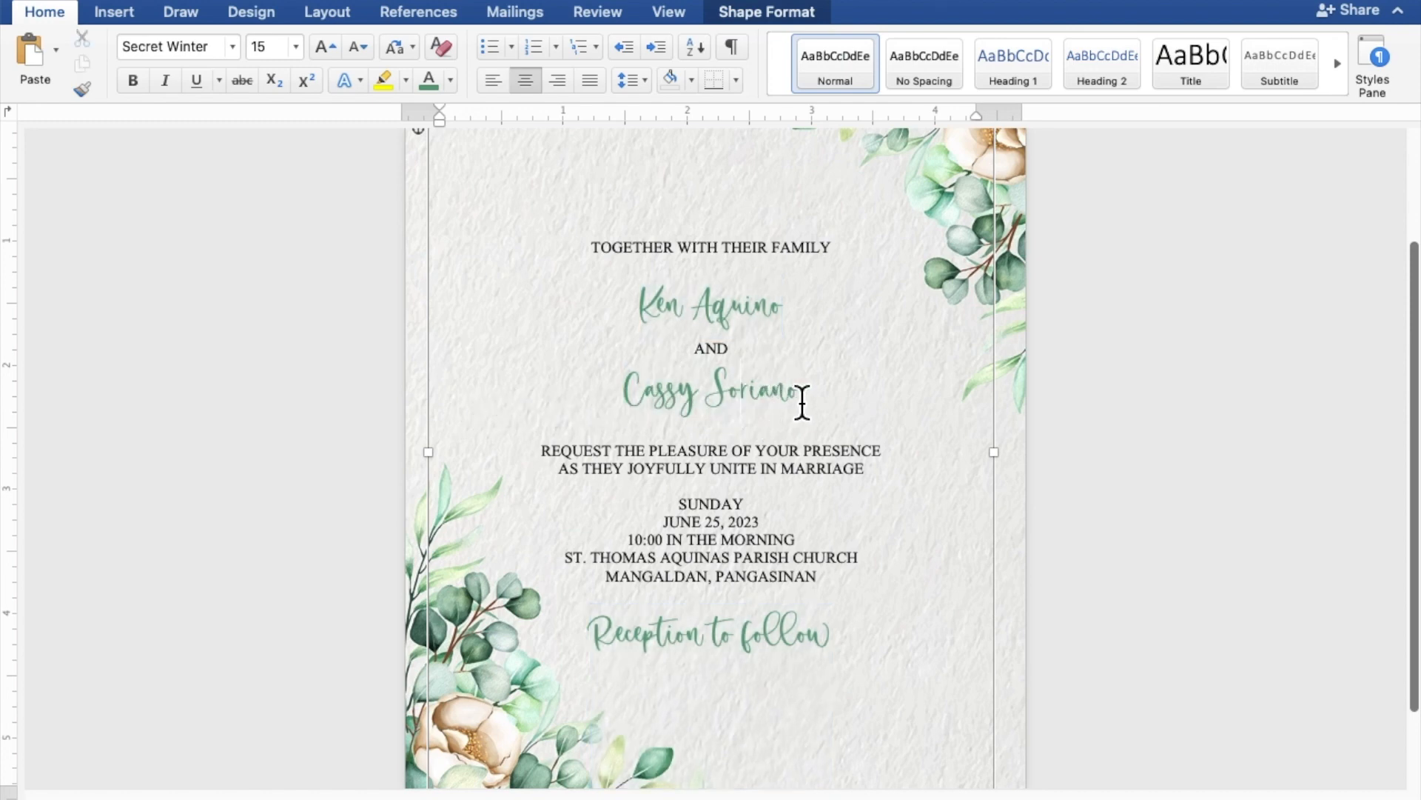
drag(806, 402, 671, 402)
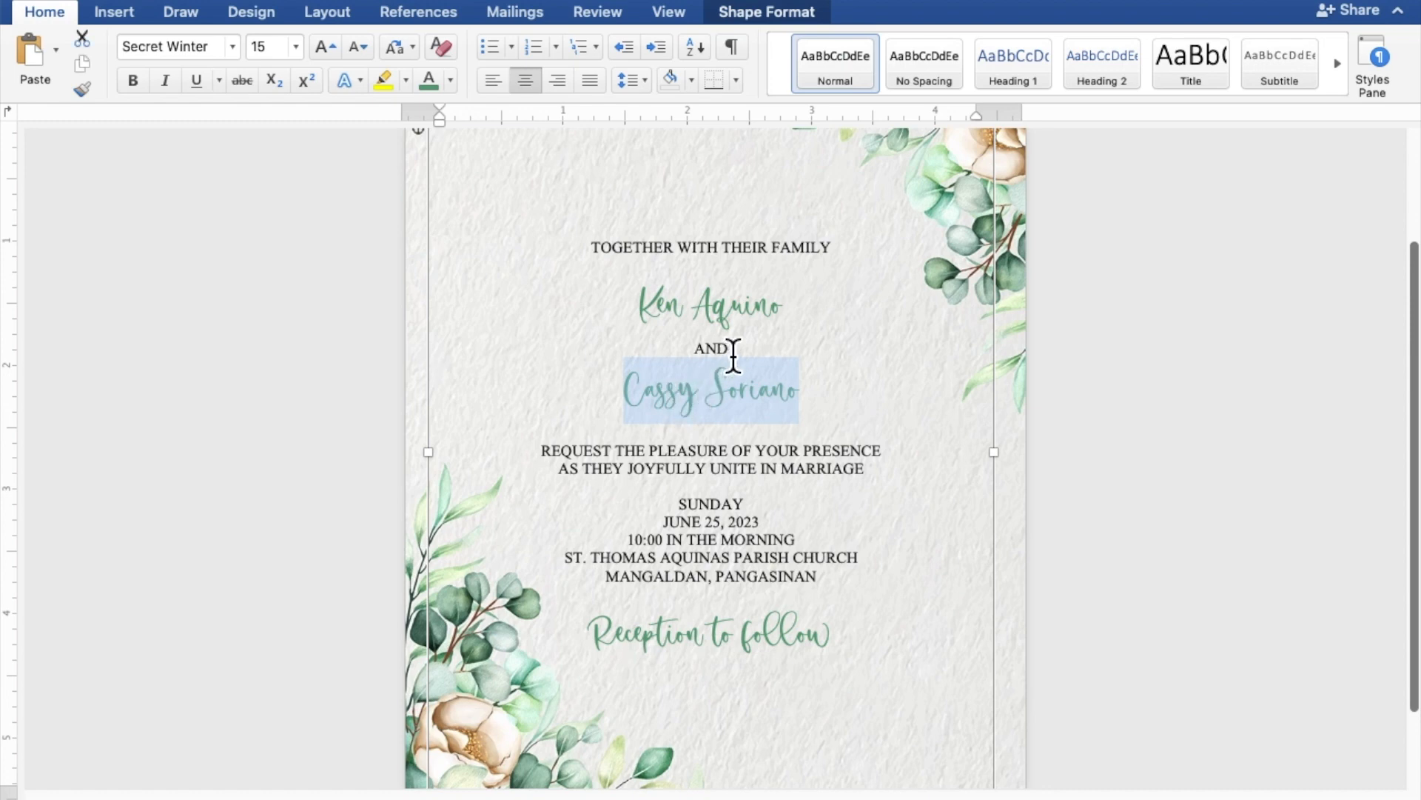
drag(787, 316, 667, 319)
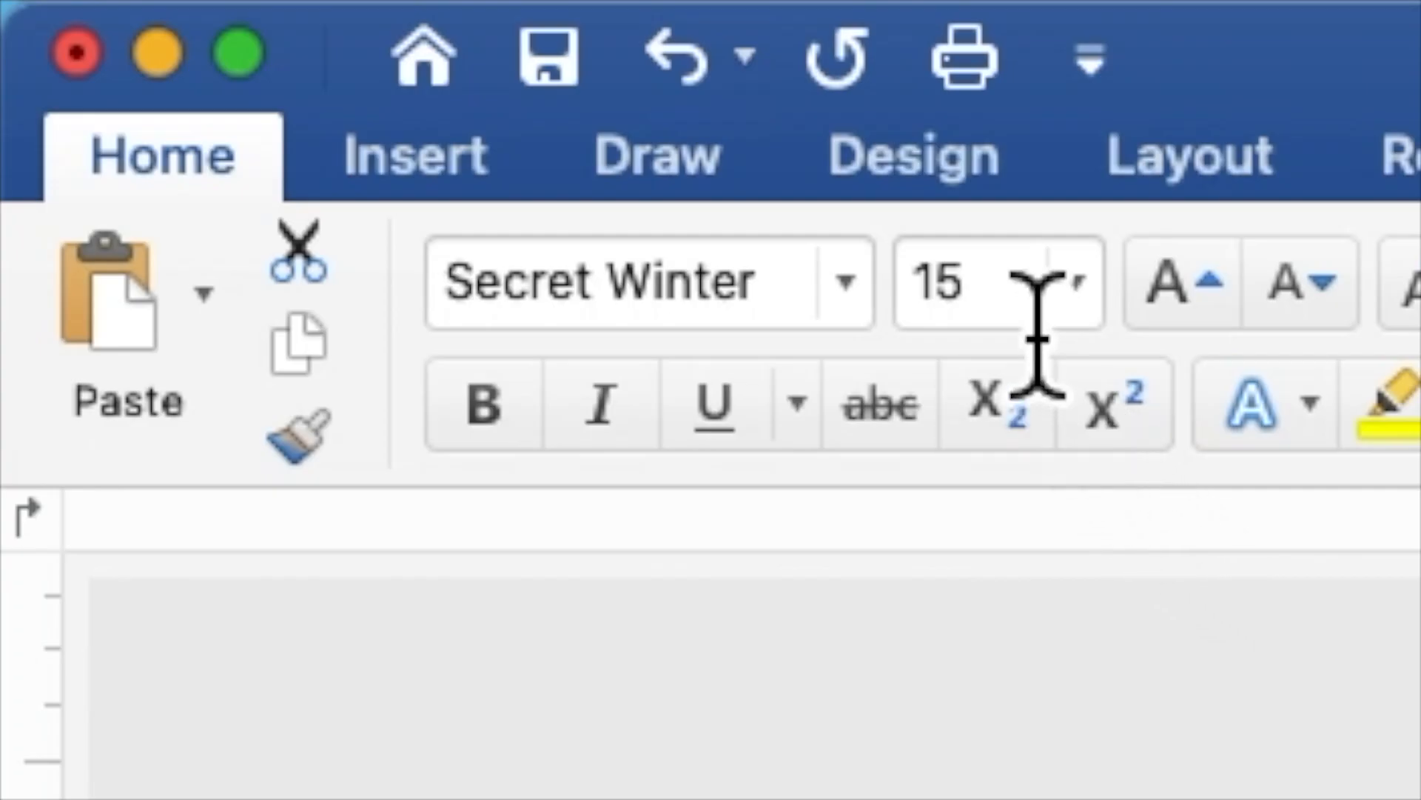
drag(1031, 326, 918, 309)
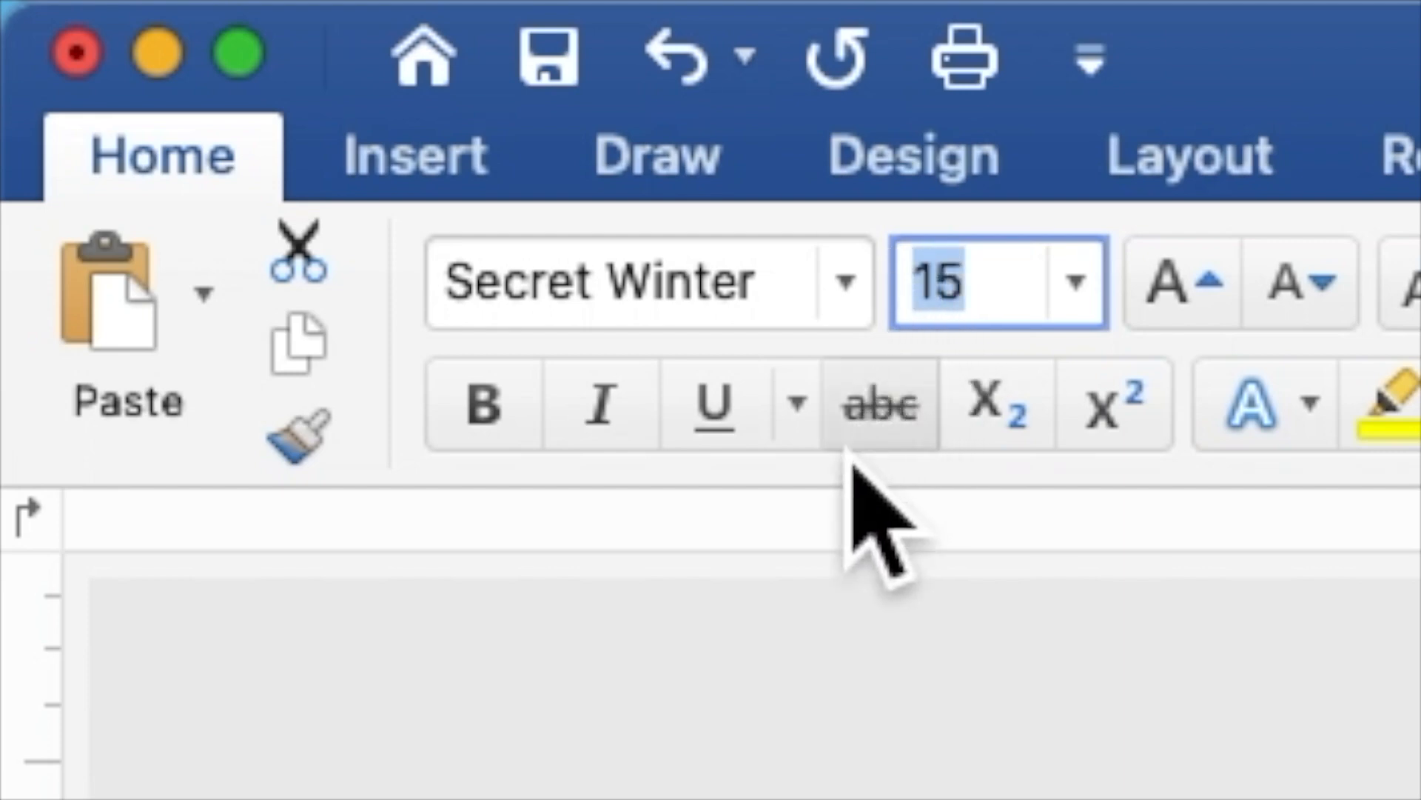
text(2)
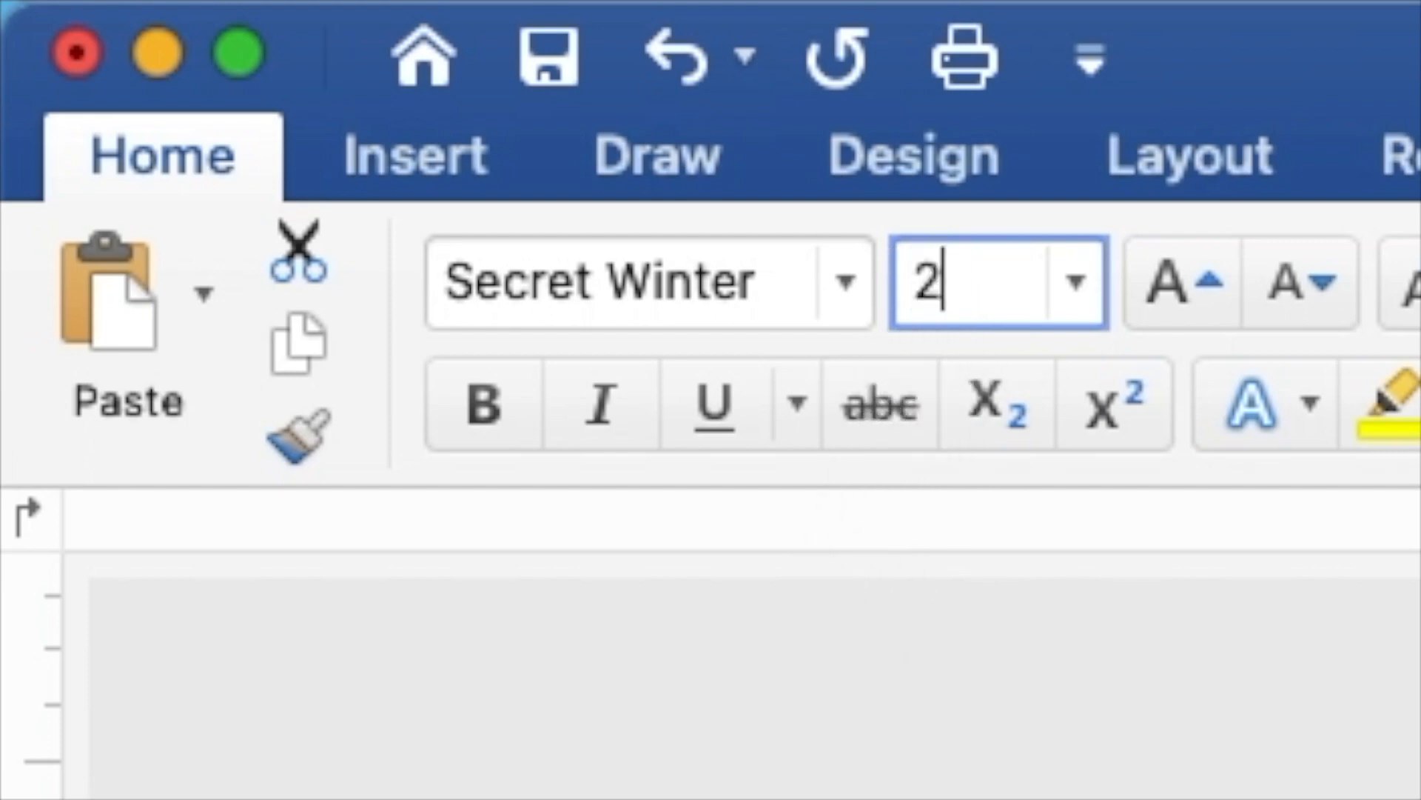
text(5)
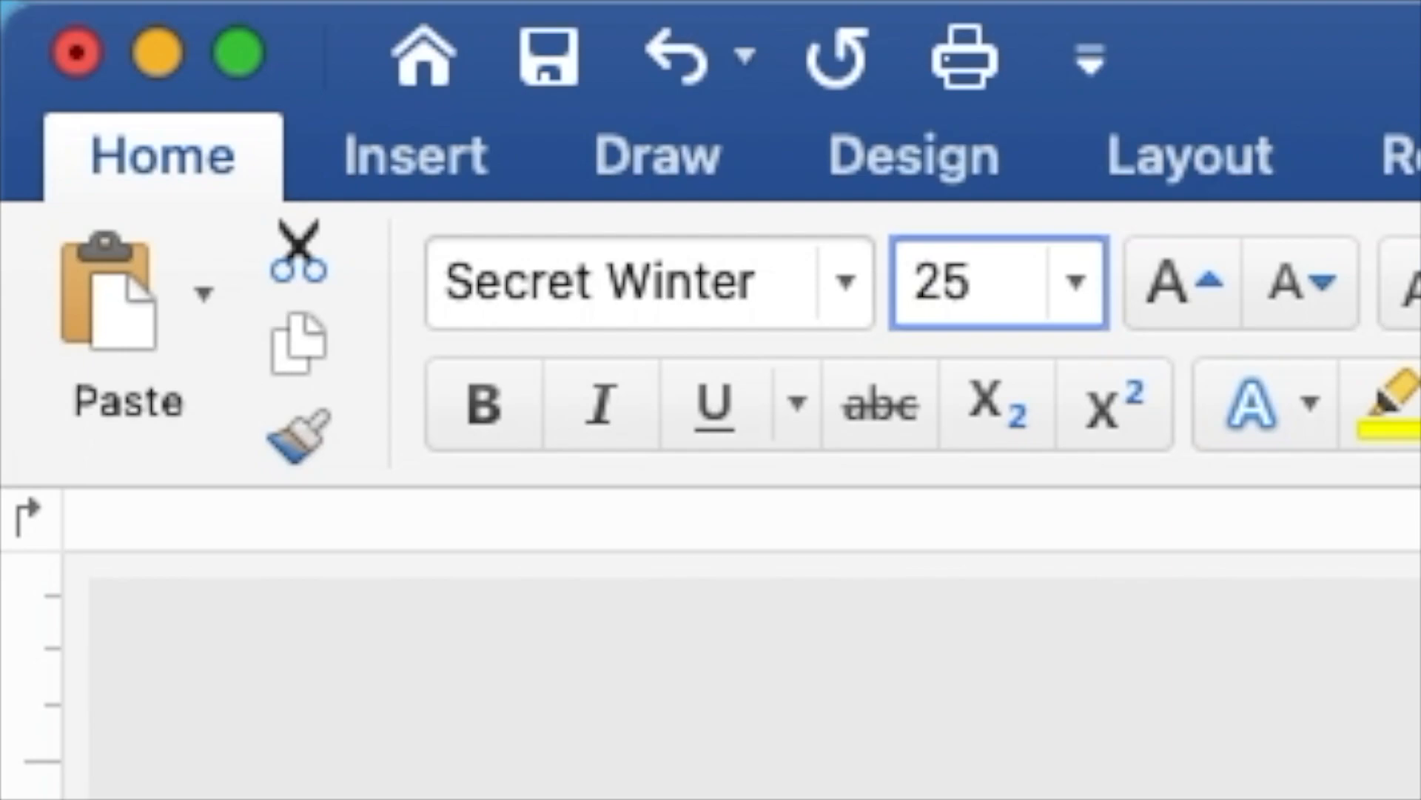
key(Return)
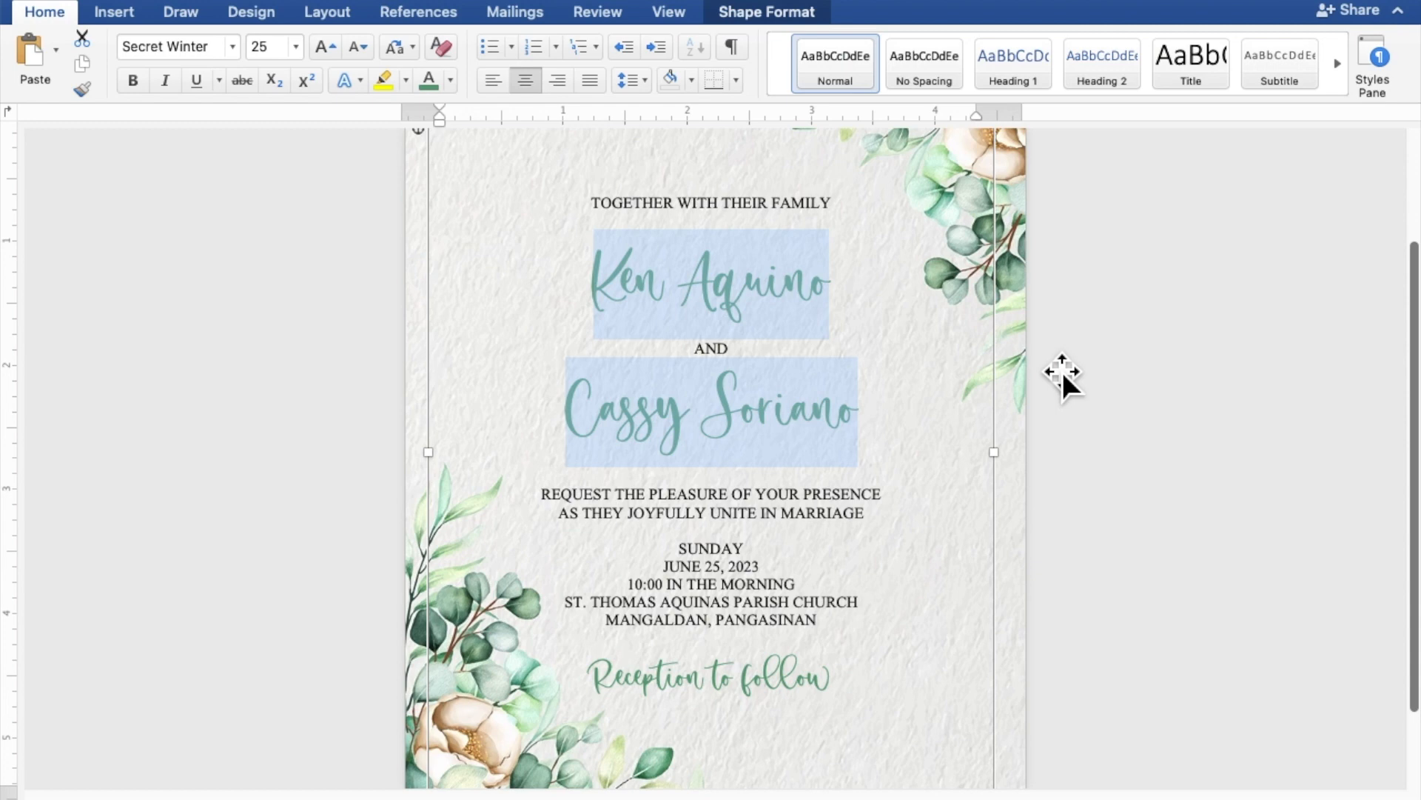
Select the invitation text box and nudge it slightly to the right
scroll(1063, 371, down, 5)
scroll(1063, 372, down, 2)
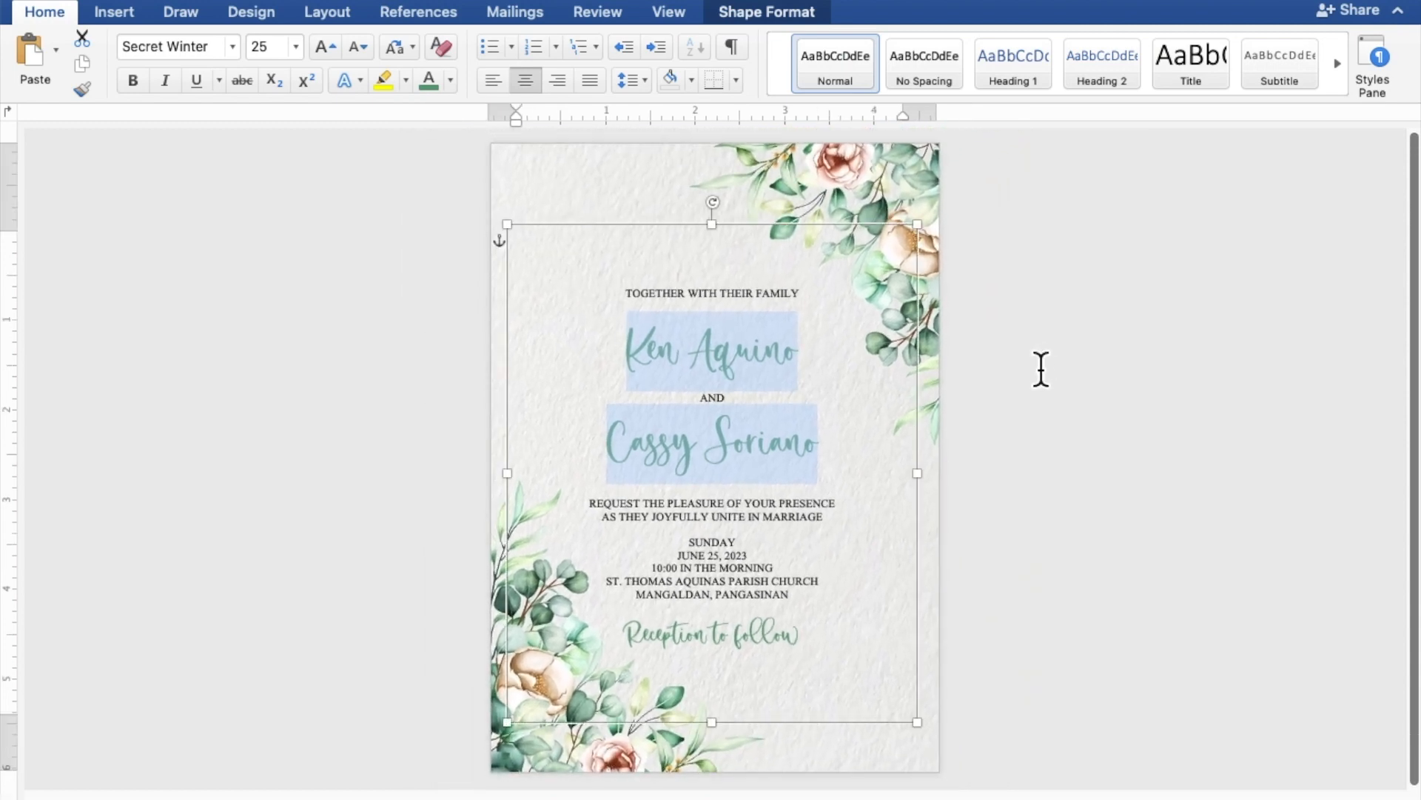
click(841, 237)
key(Right)
key(Right)
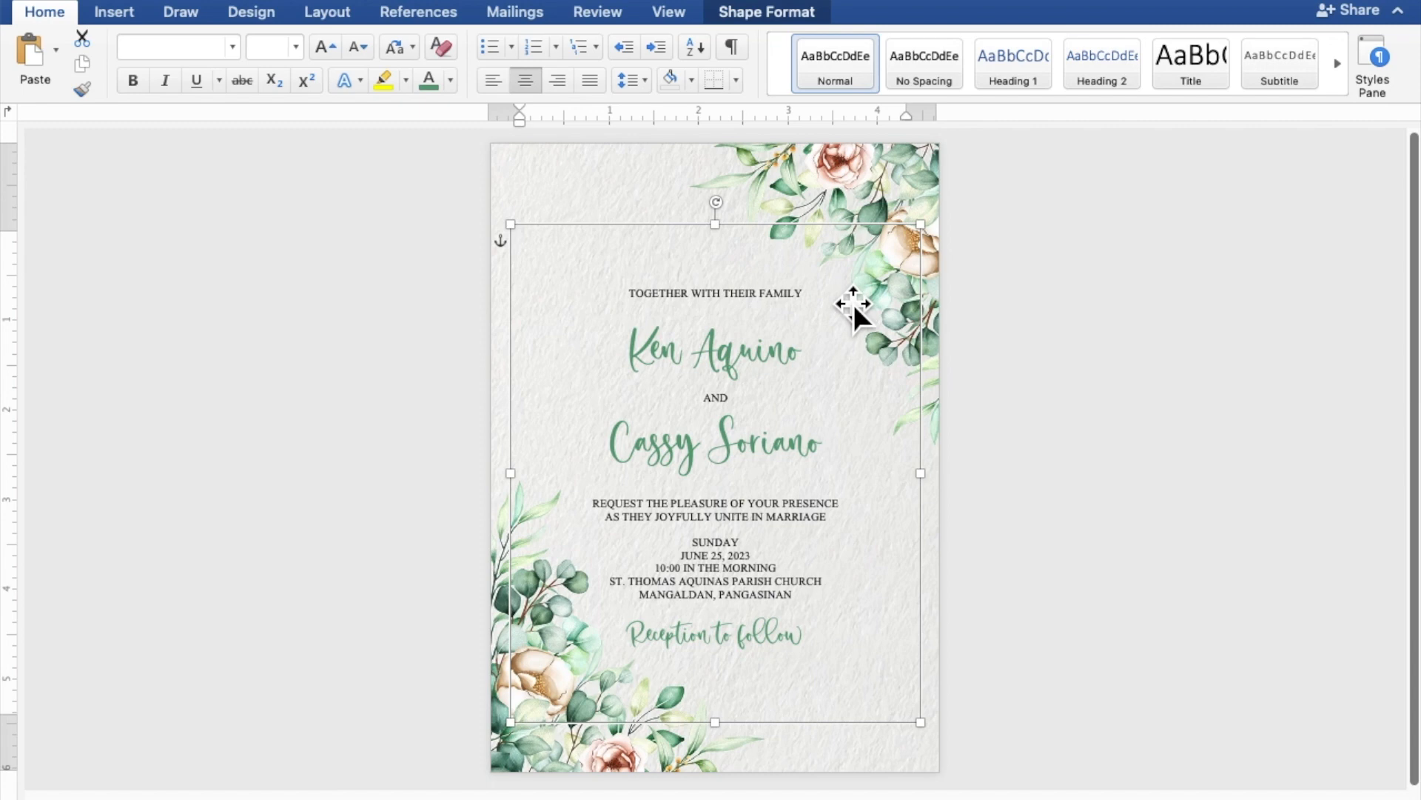
Add two blank lines below TOGETHER WITH THEIR FAMILY and two above REQUEST
click(799, 320)
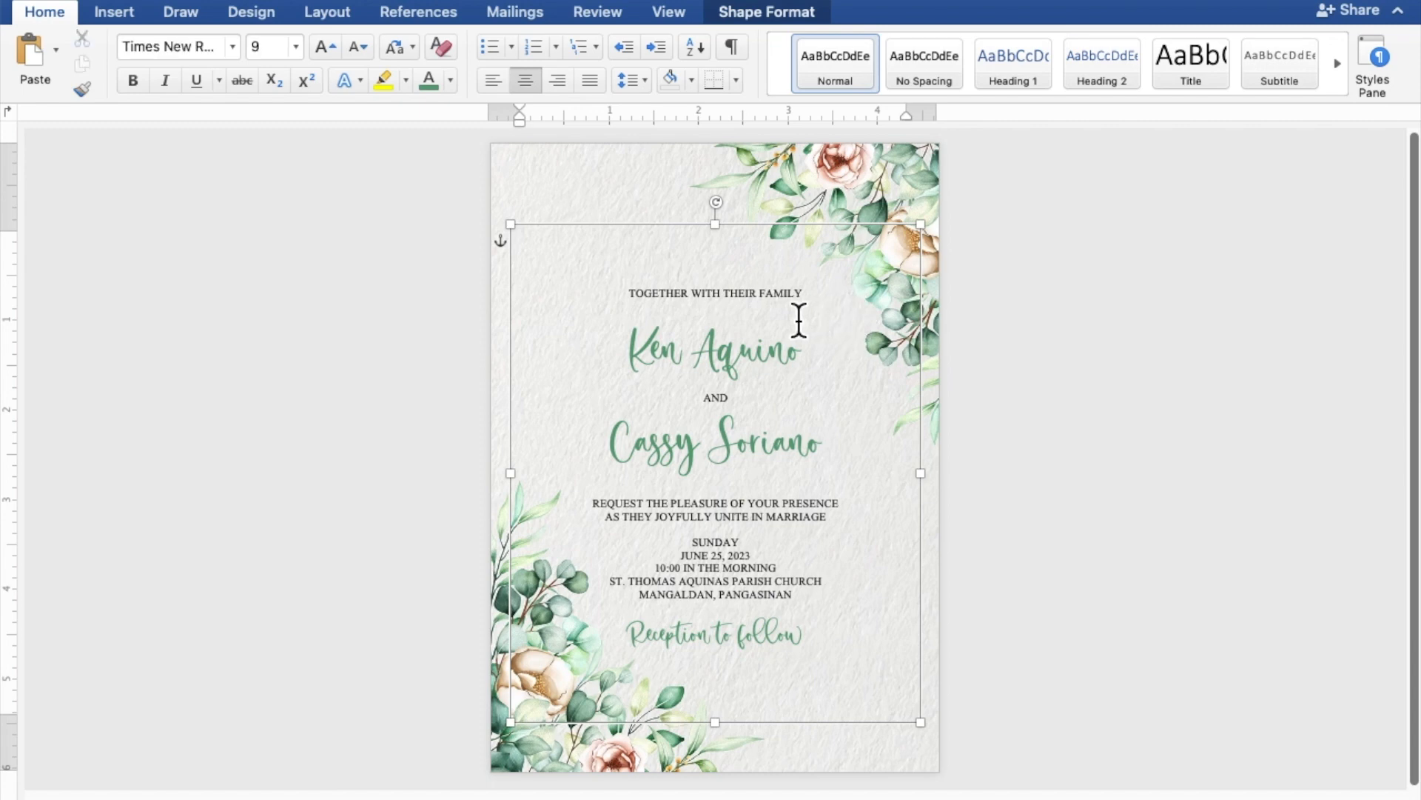
key(Return)
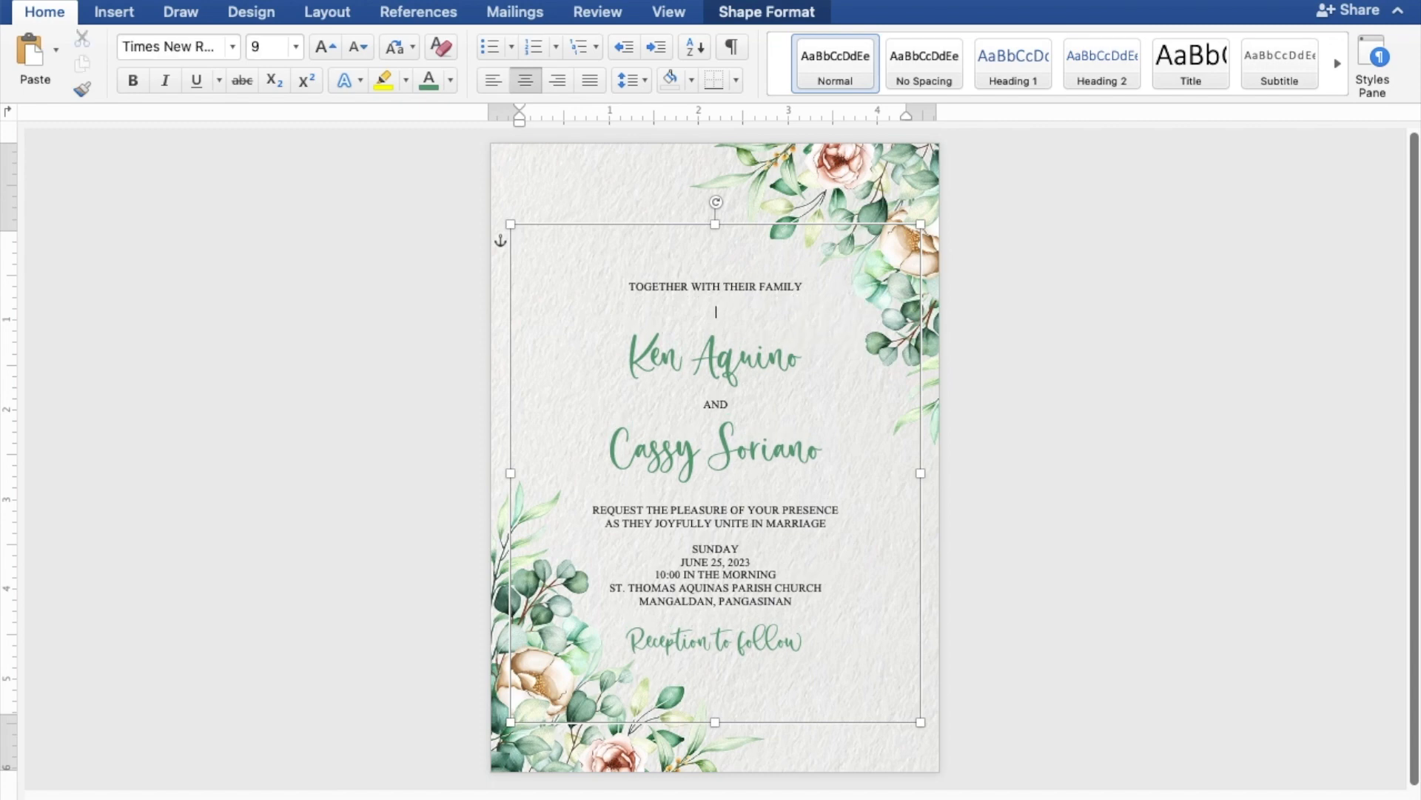
key(Return)
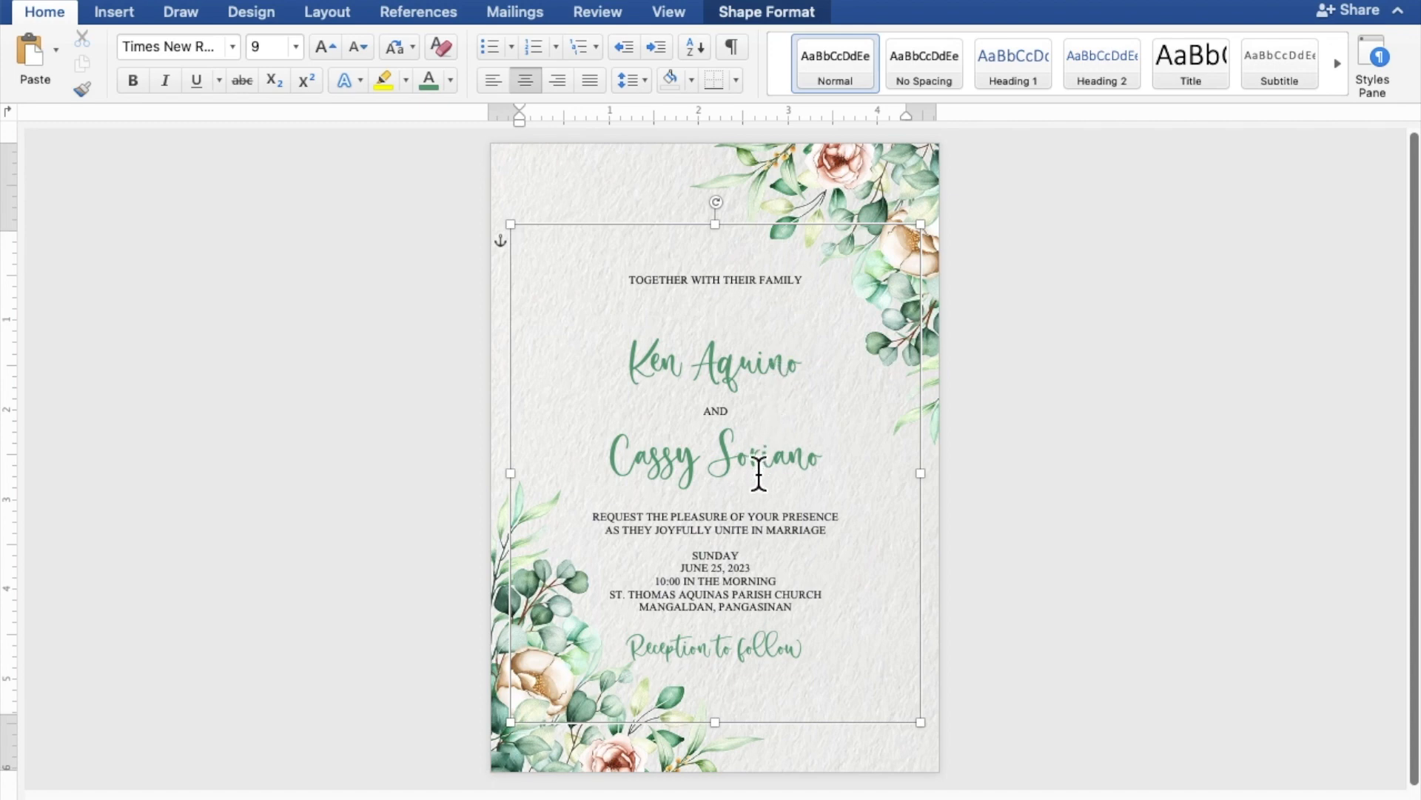
click(752, 506)
key(Return)
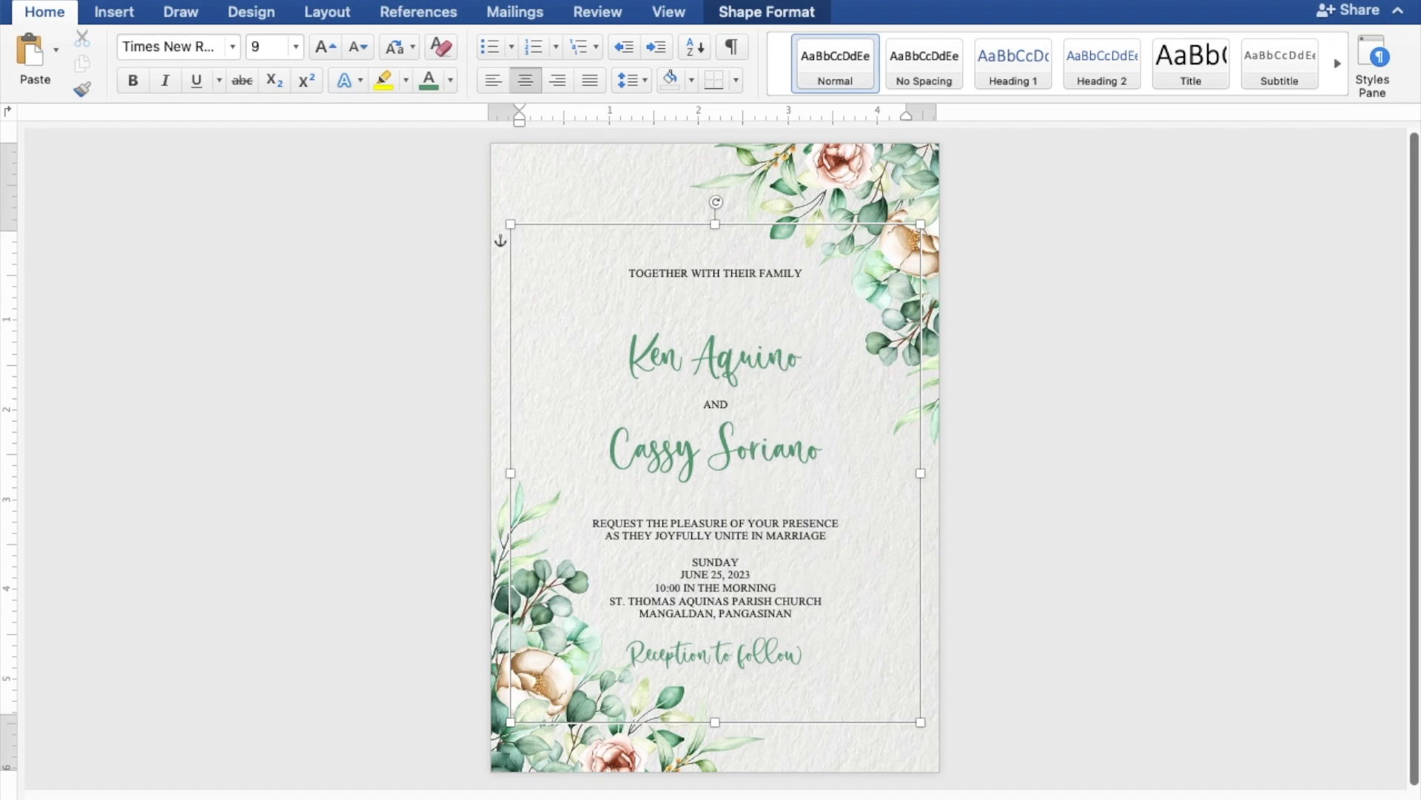
key(Return)
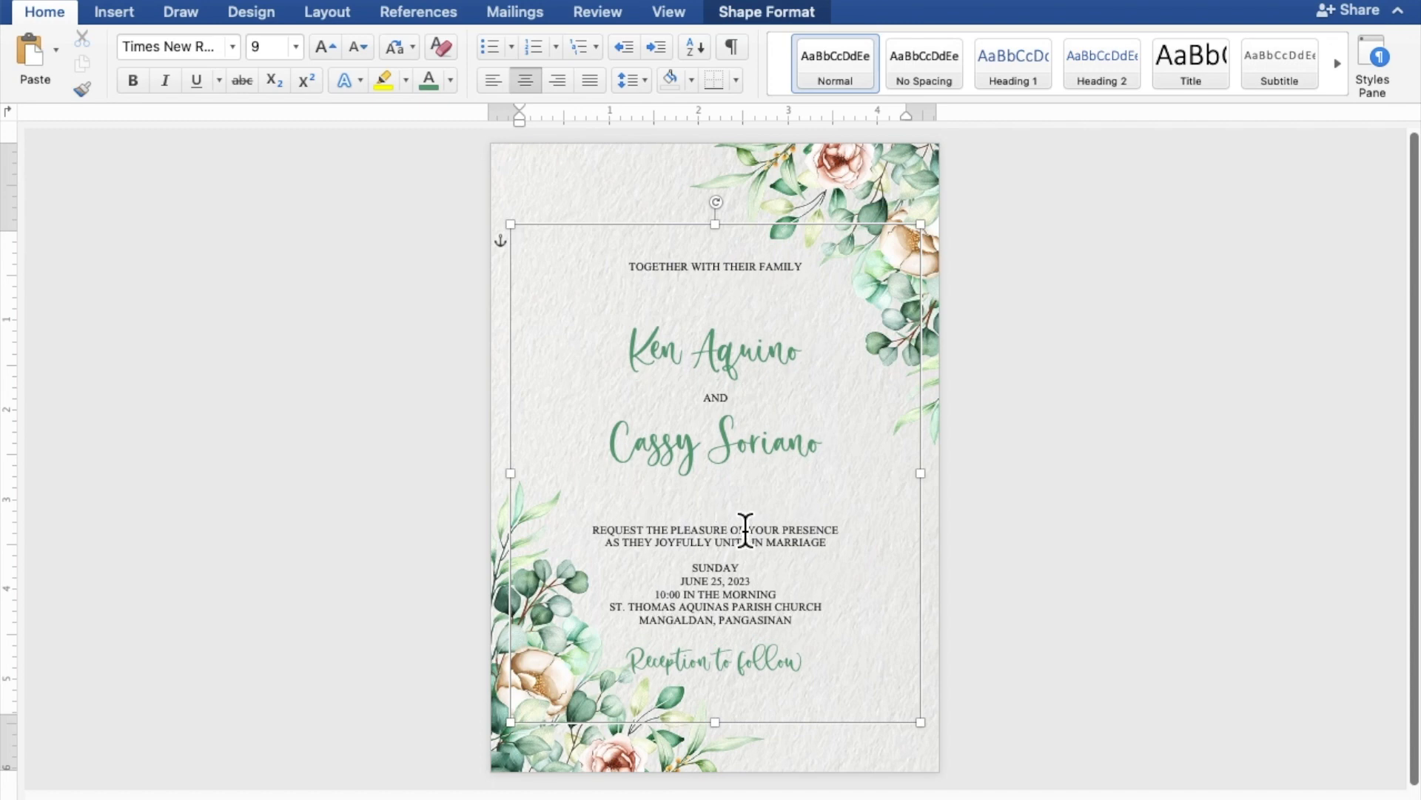
Insert one blank line above SUNDAY and one above Reception to follow
click(753, 565)
key(Return)
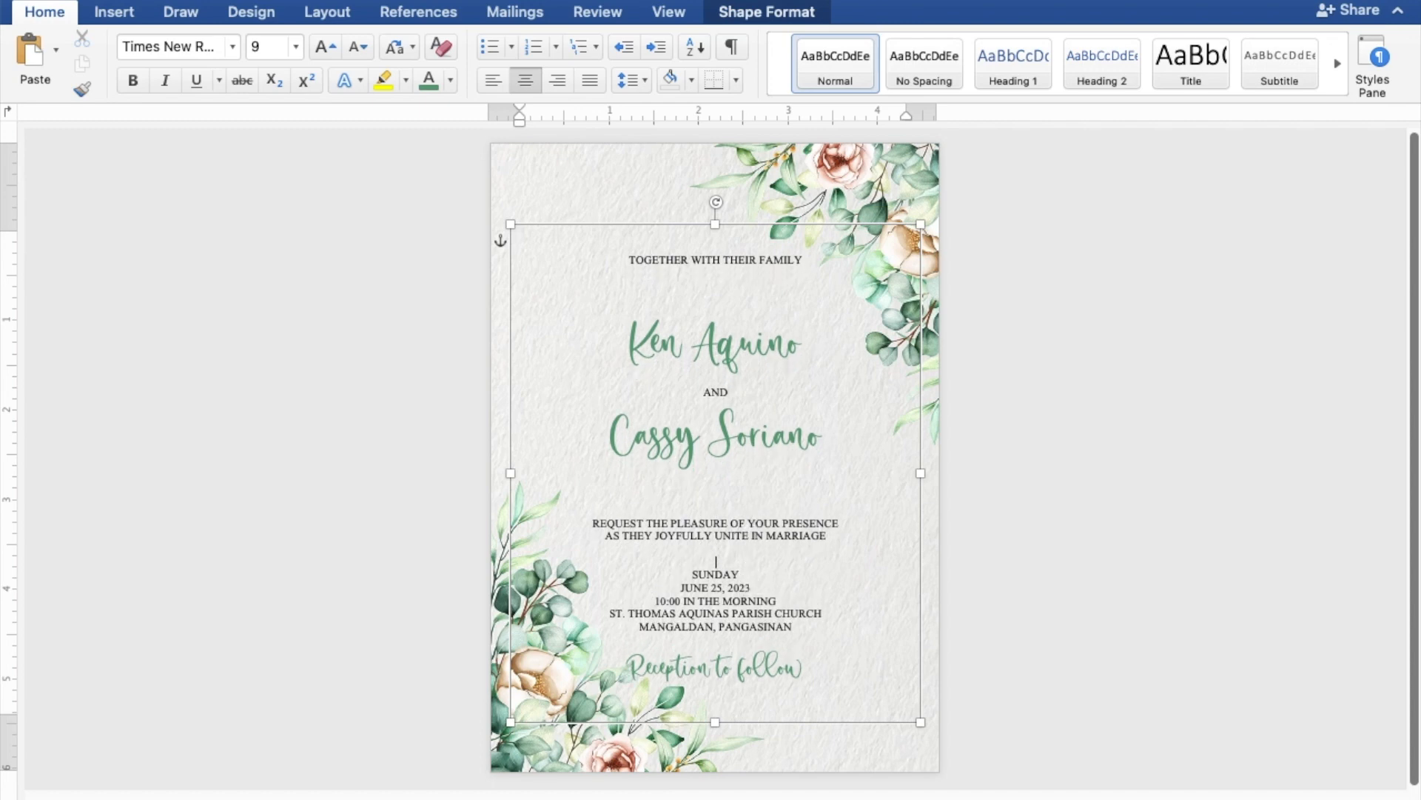
click(746, 648)
key(Return)
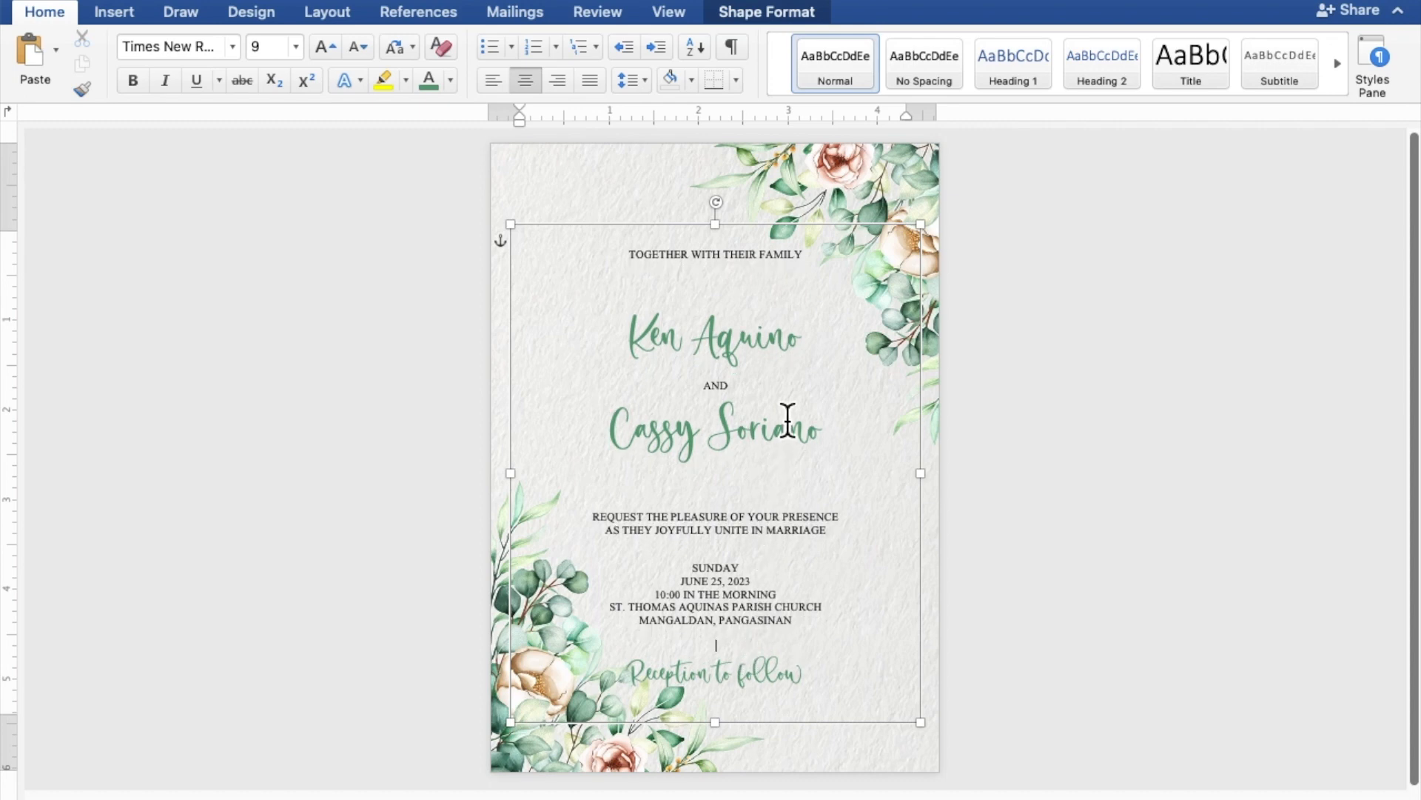
Nudge the invitation text box up three net arrow-key steps, then deselect it
click(898, 238)
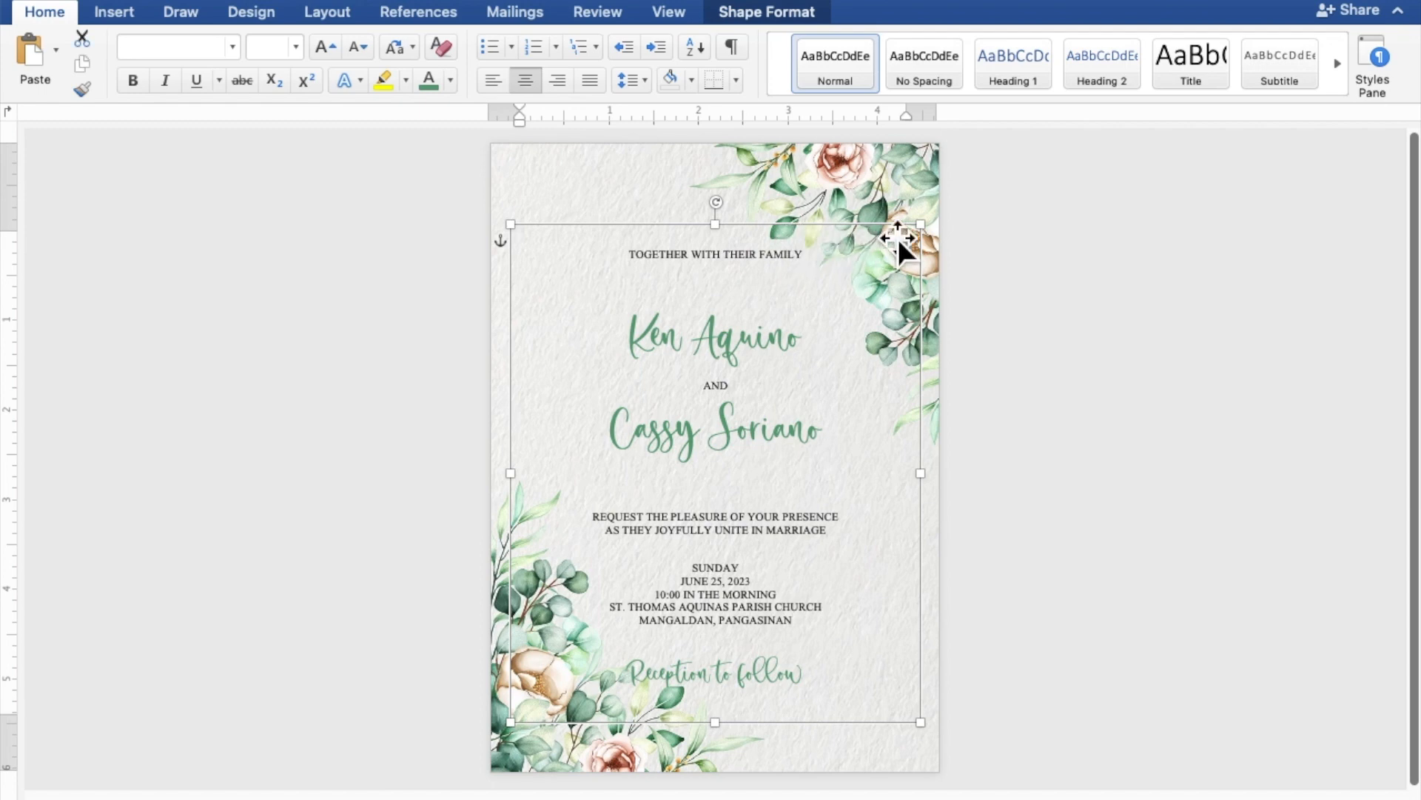
key(Up)
key(Up)
key(Up)
key(Up)
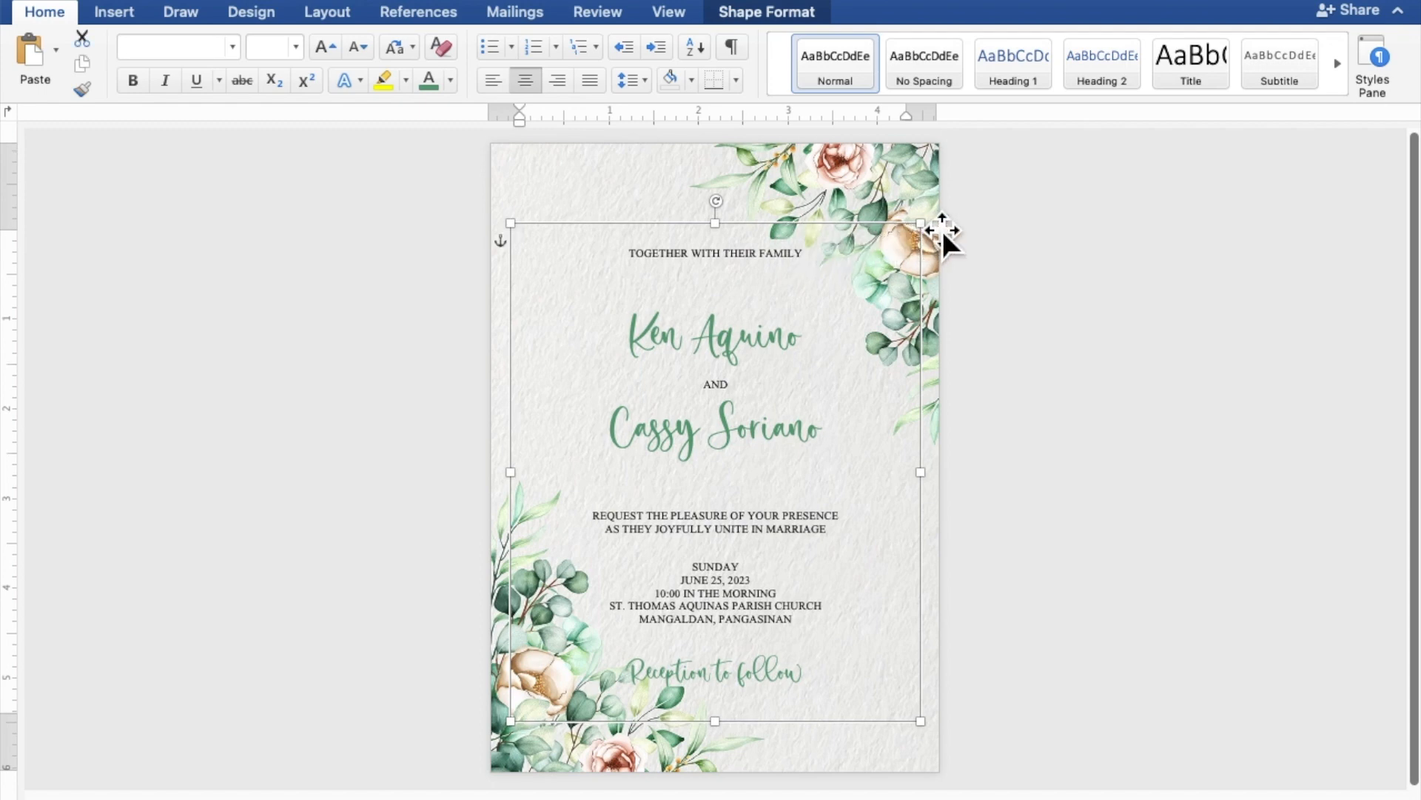
key(Up)
key(Up)
key(Up)
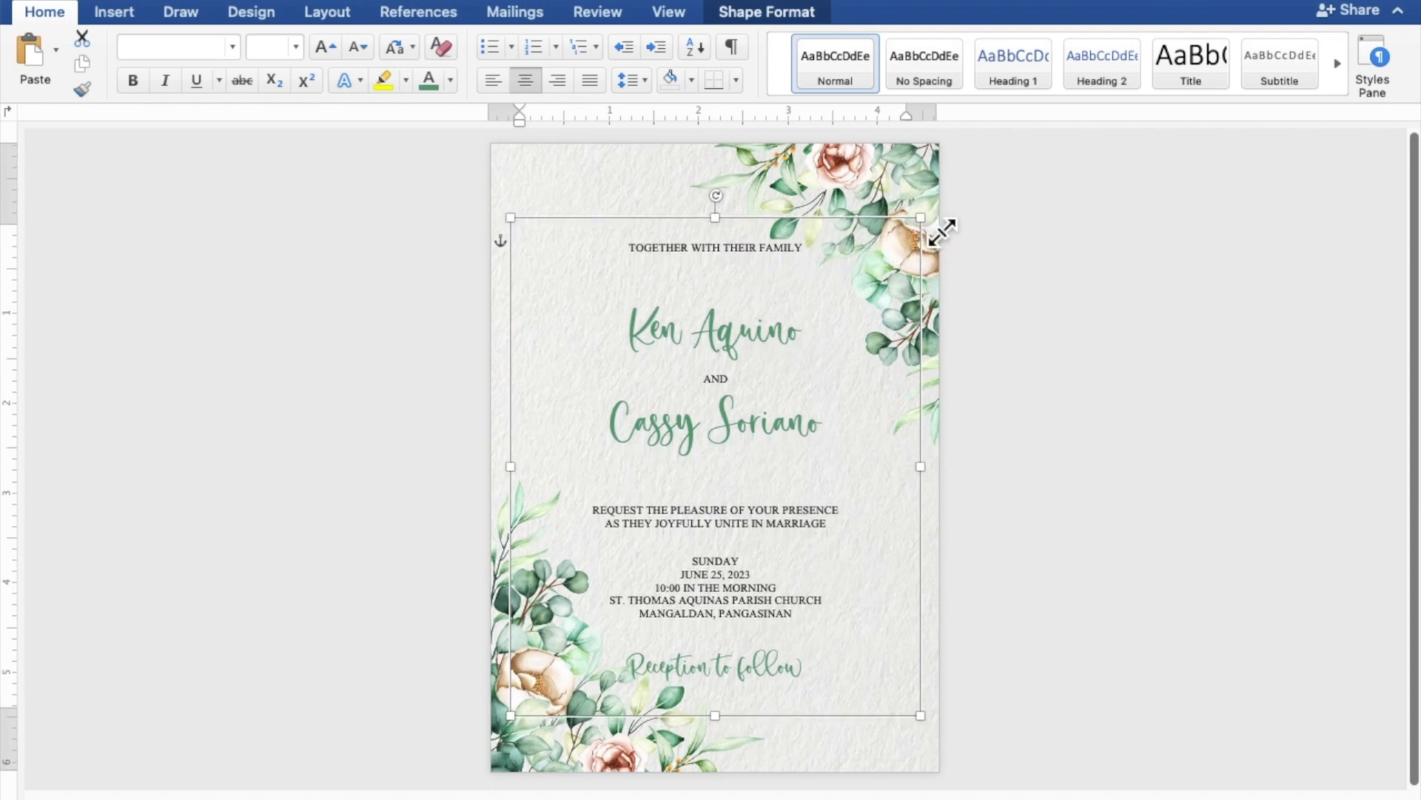
key(Up)
key(Up)
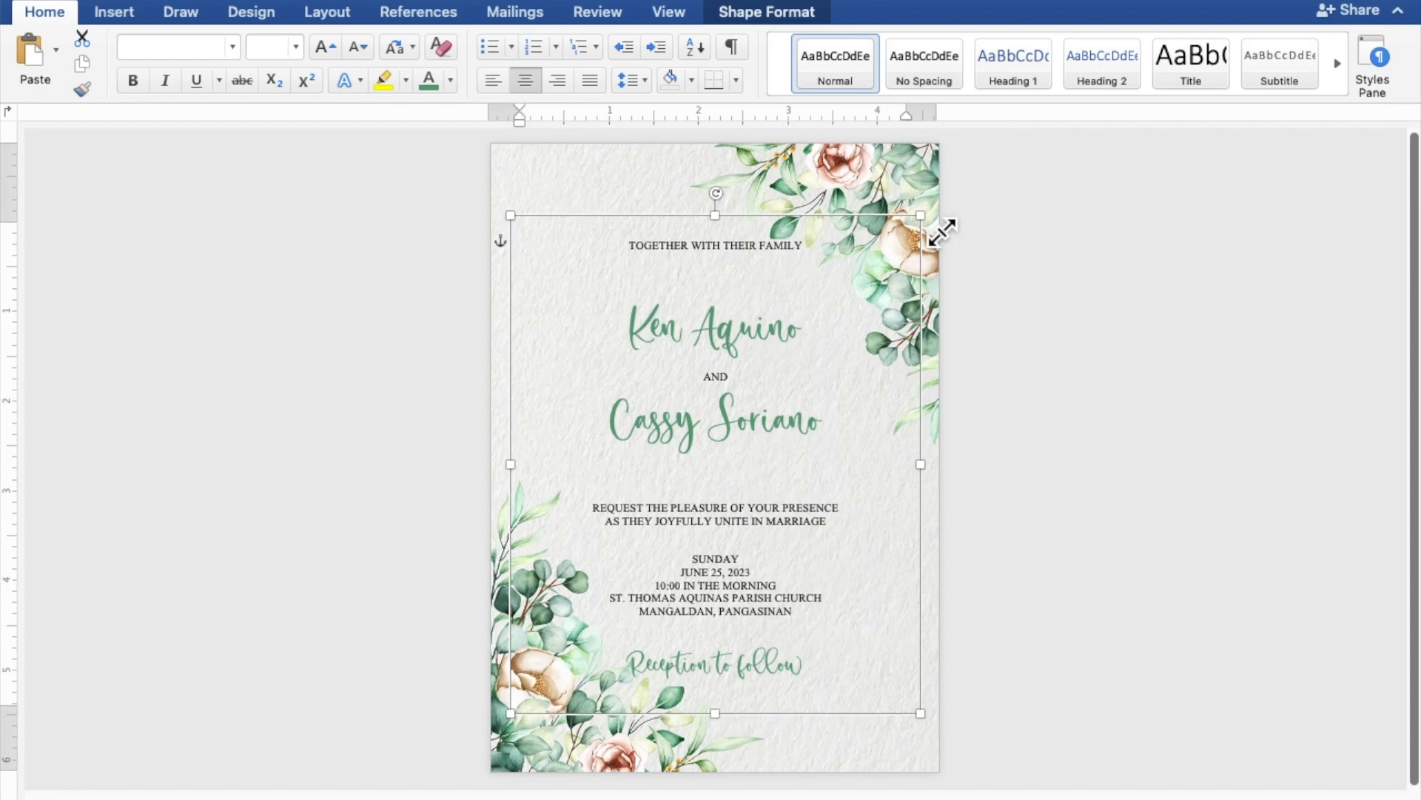
key(Up)
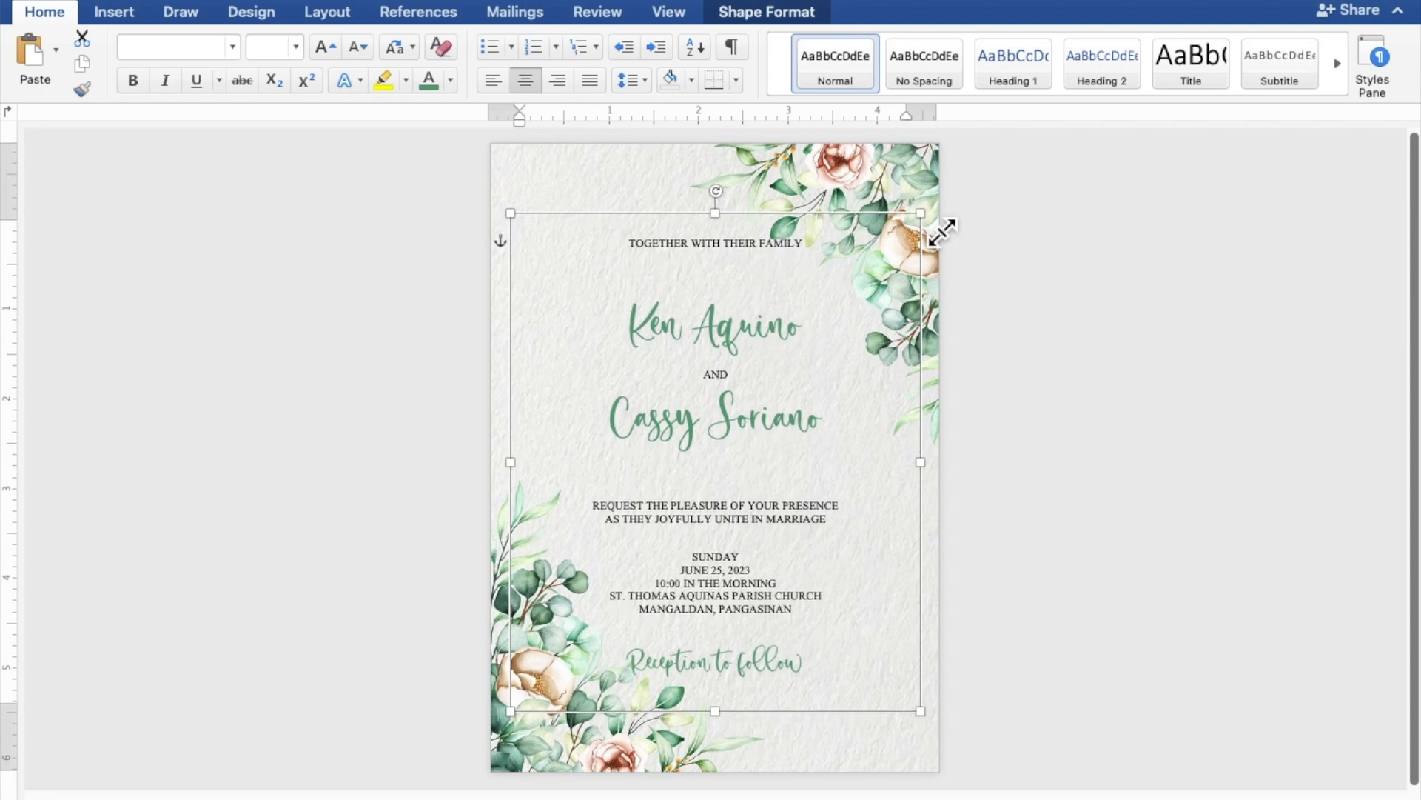
key(Down)
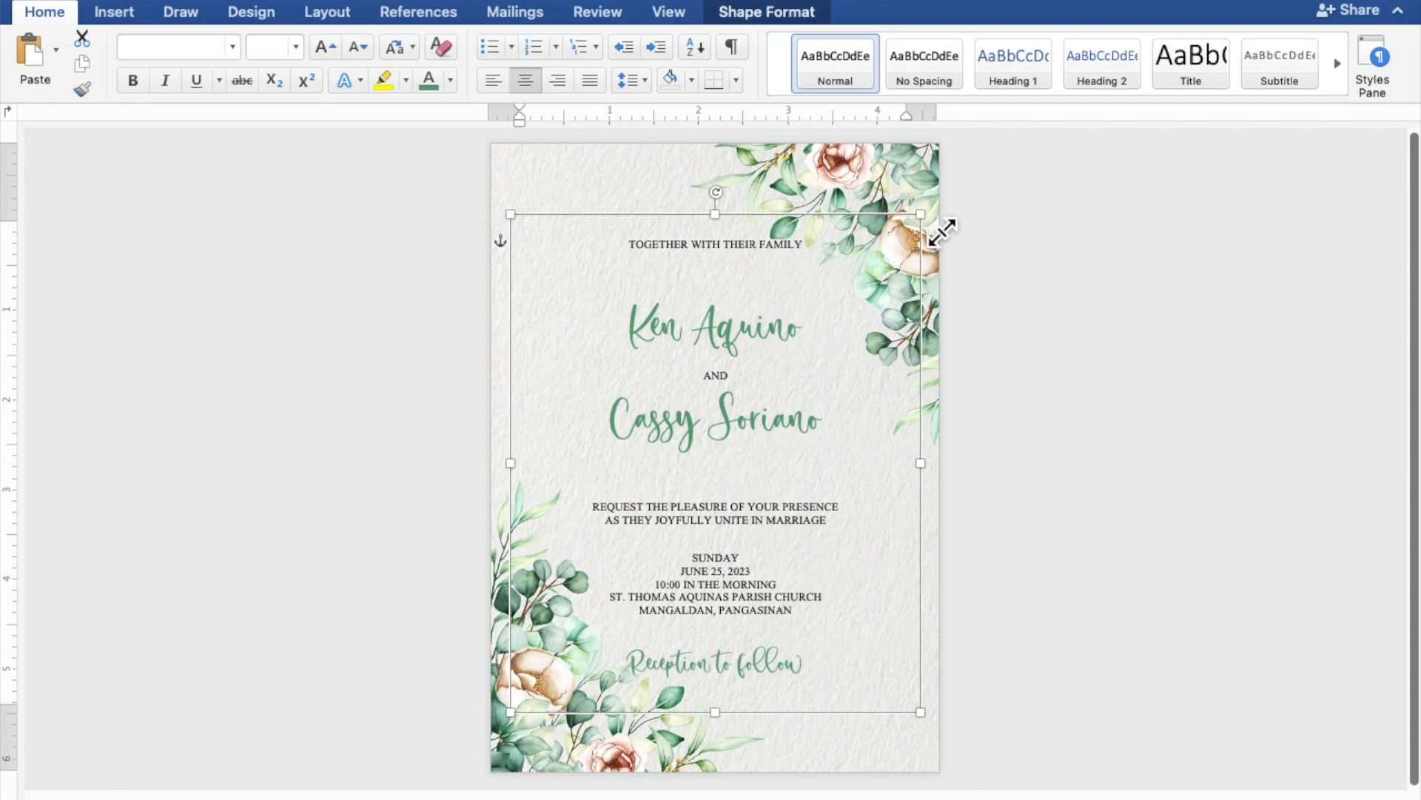
click(1254, 315)
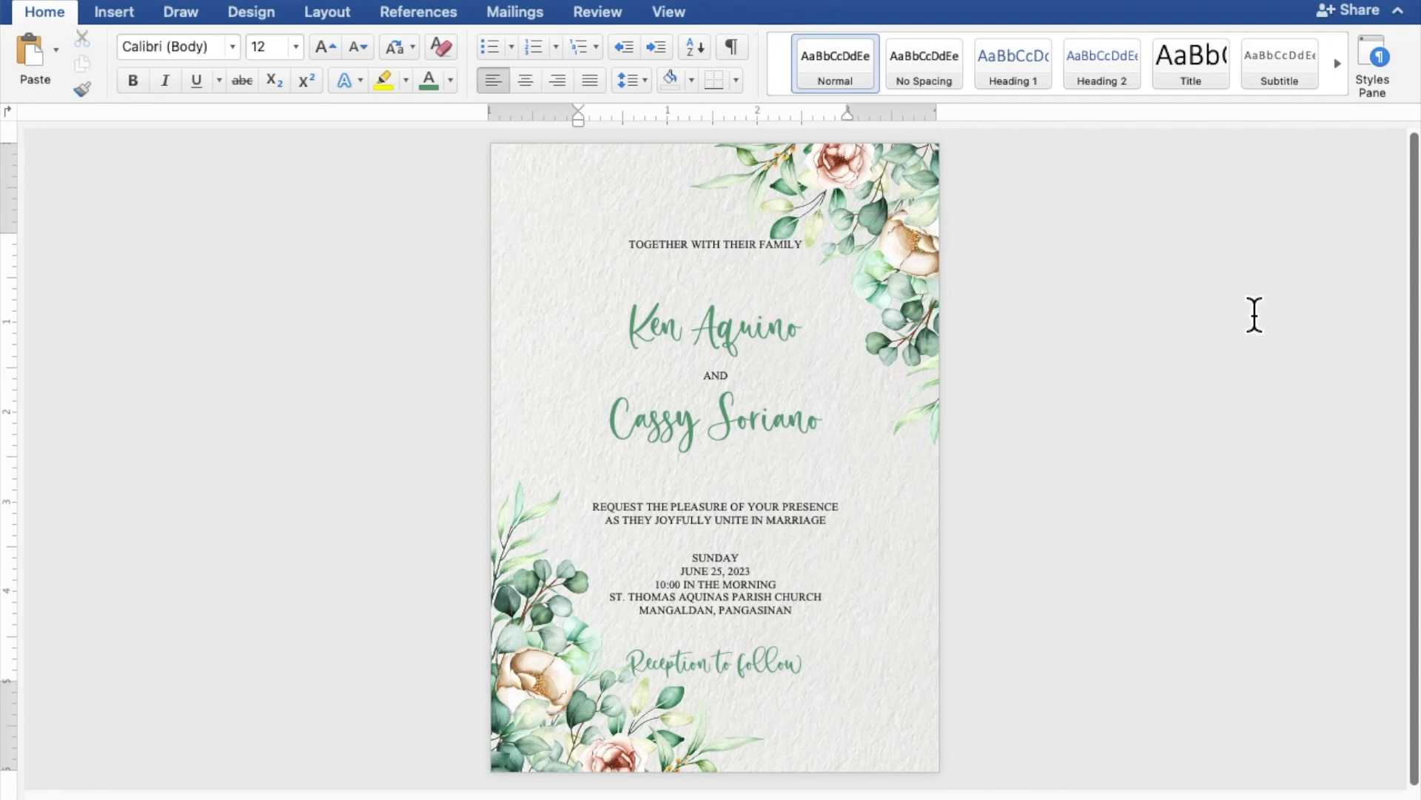